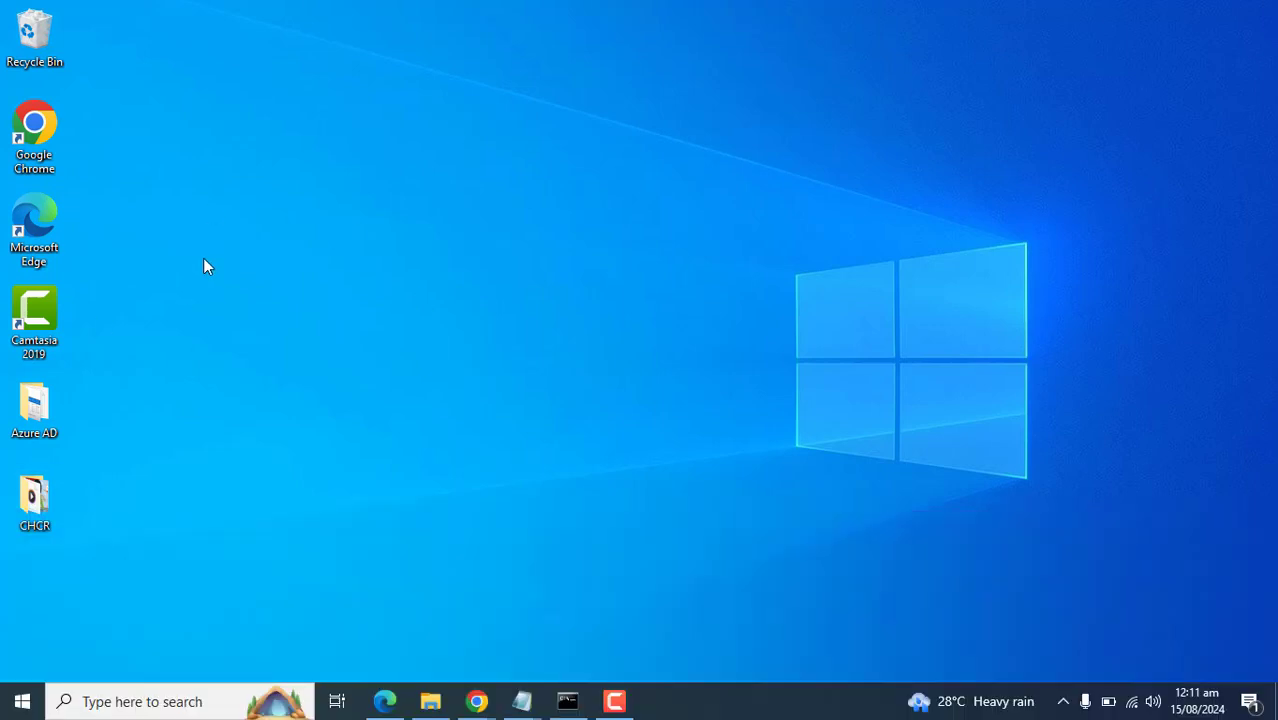
# Step: Switch to Microsoft Edge and view the full list of apps on its Apps page
pyautogui.click(384, 701)
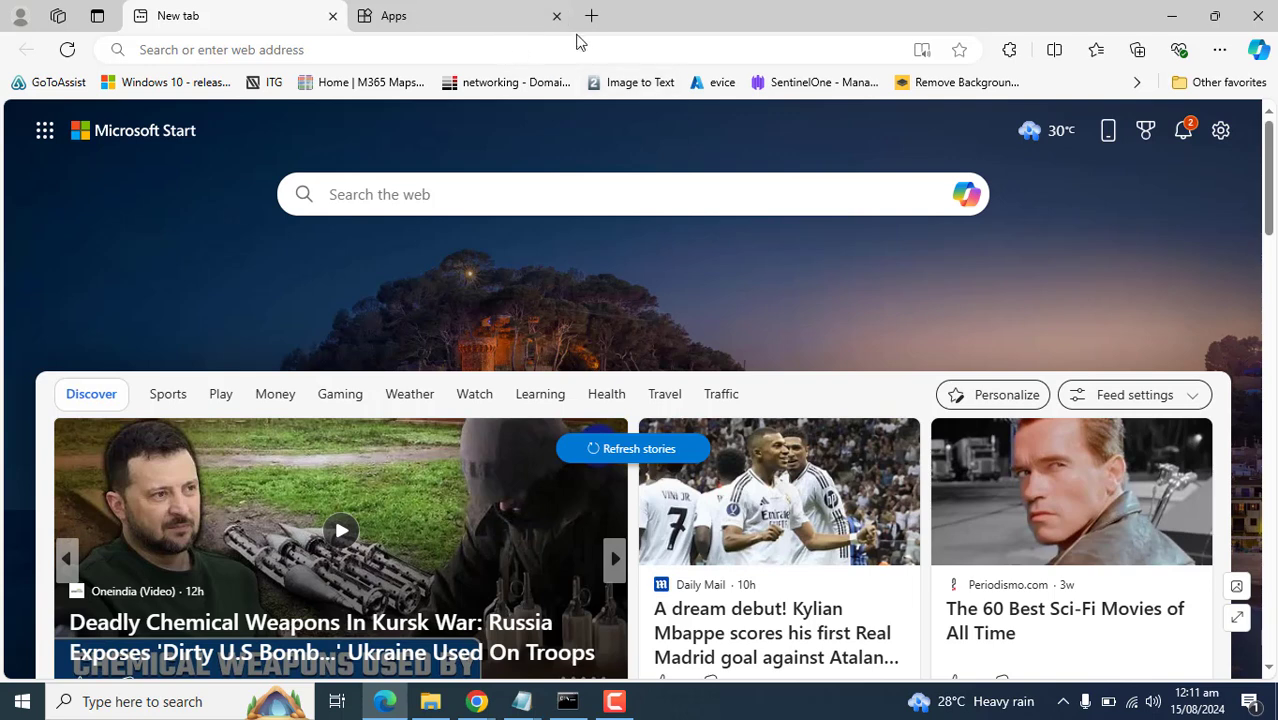
pyautogui.click(500, 28)
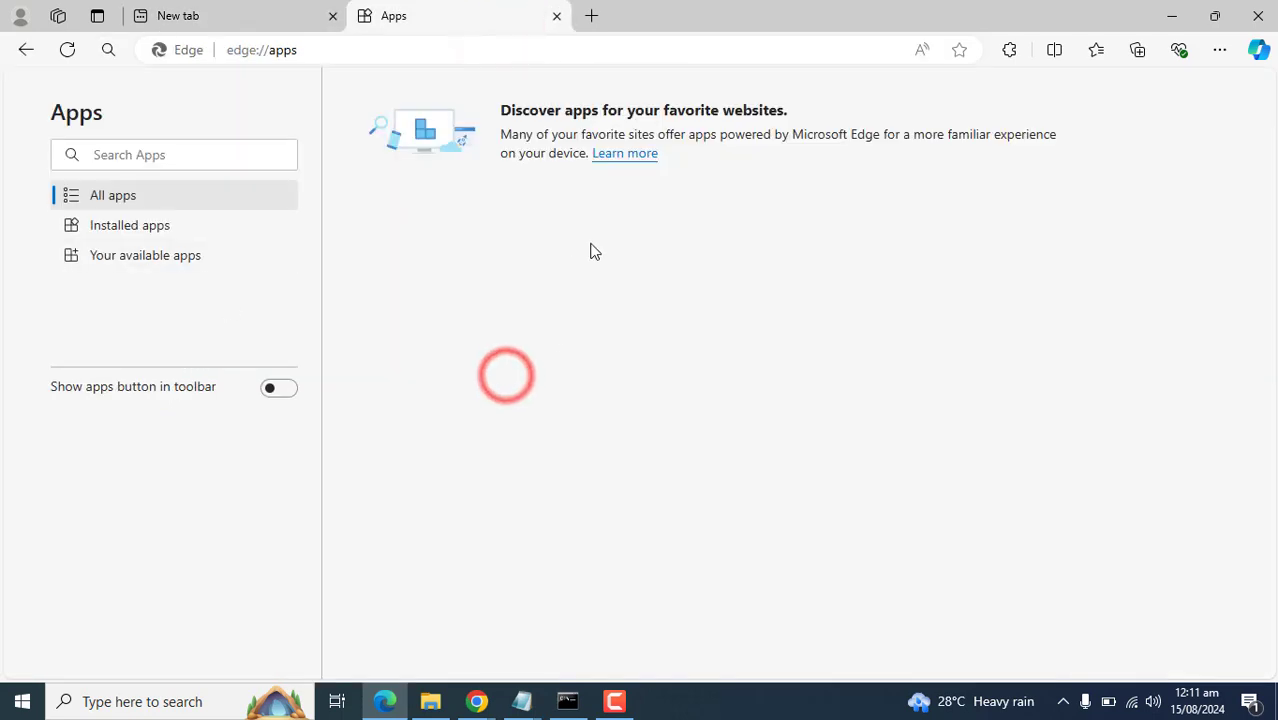
pyautogui.click(110, 195)
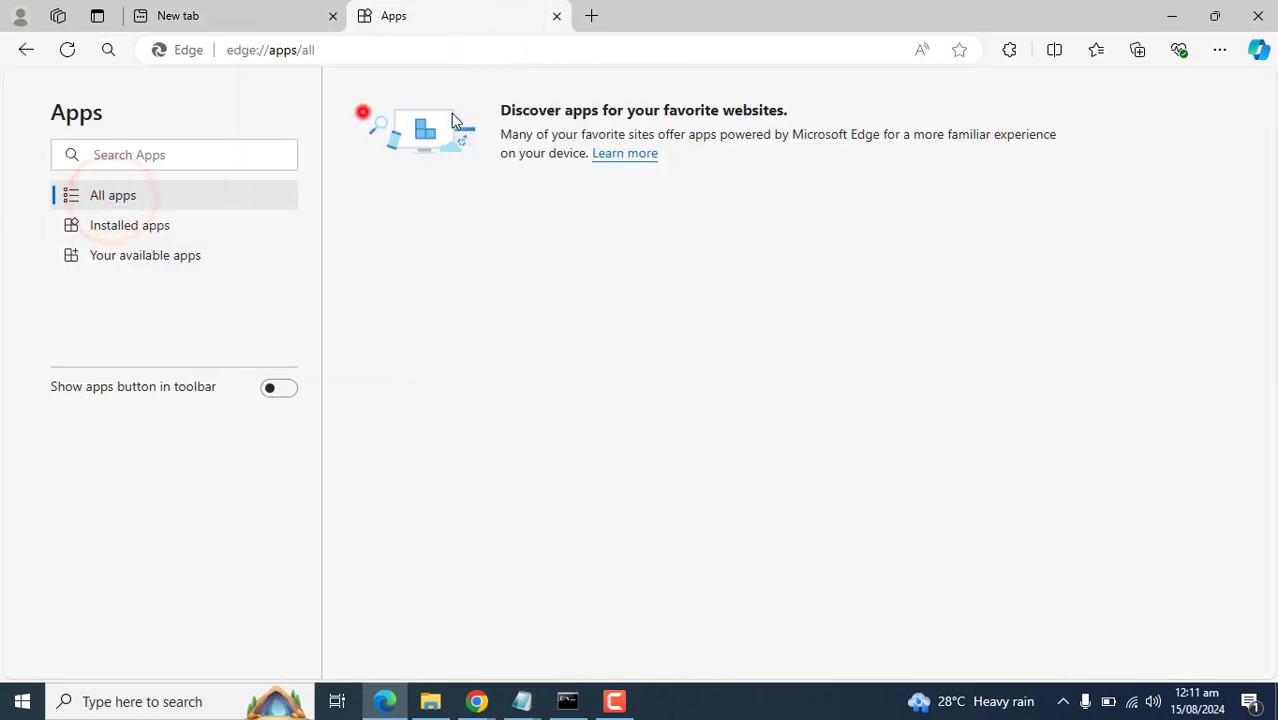
pyautogui.moveTo(362, 111); pyautogui.dragTo(545, 263)
# Step: Return to the new tab page and view the Apps pane from the browser's own commands, closing it after checking
pyautogui.click(244, 20)
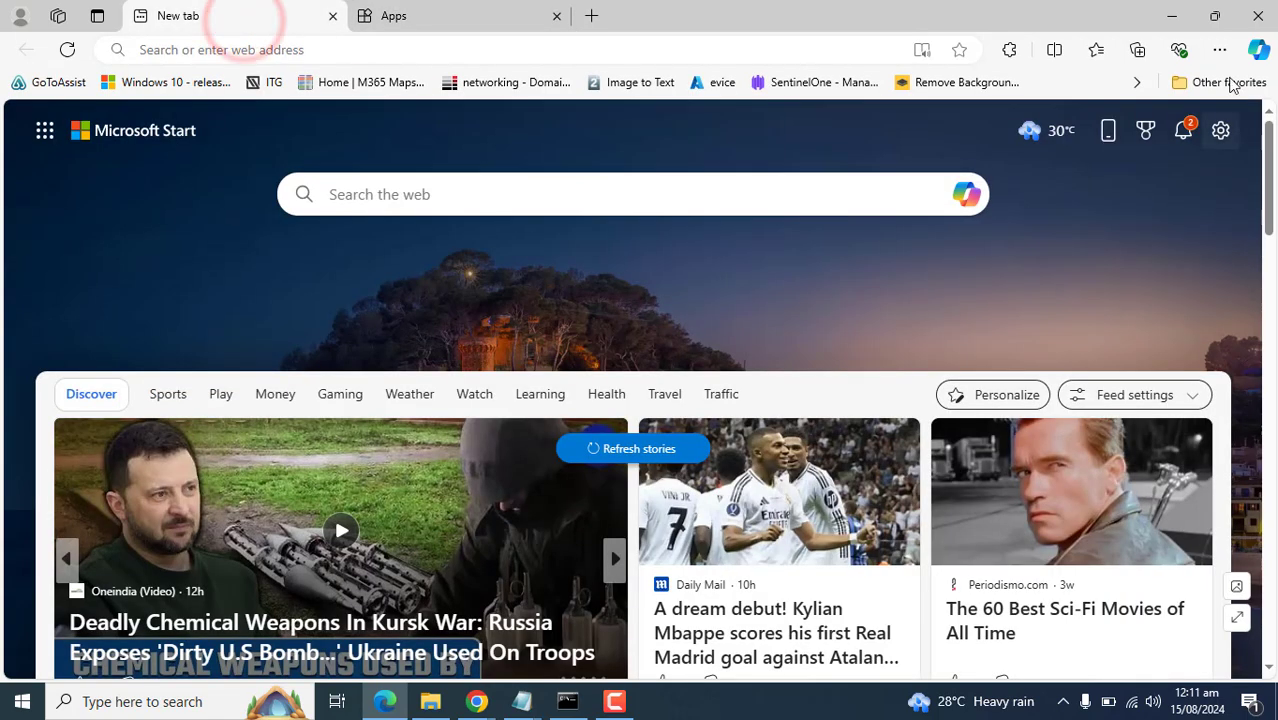
pyautogui.click(1220, 49)
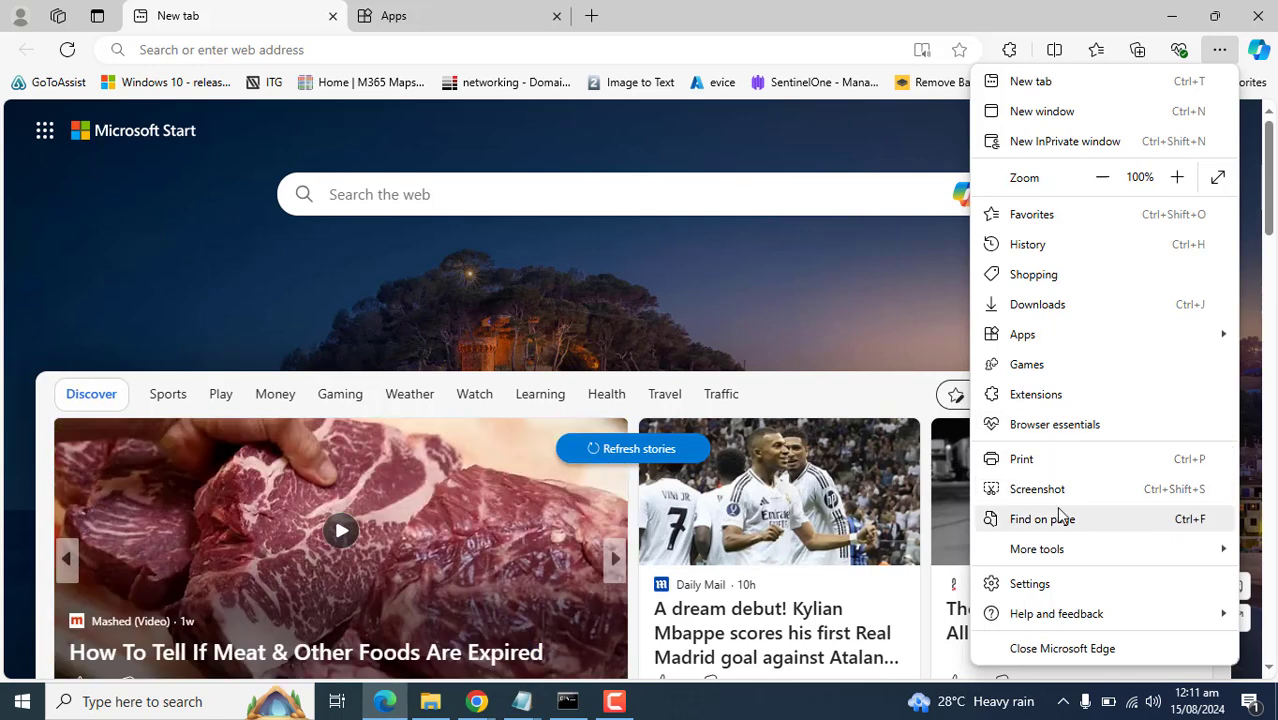
pyautogui.click(1071, 337)
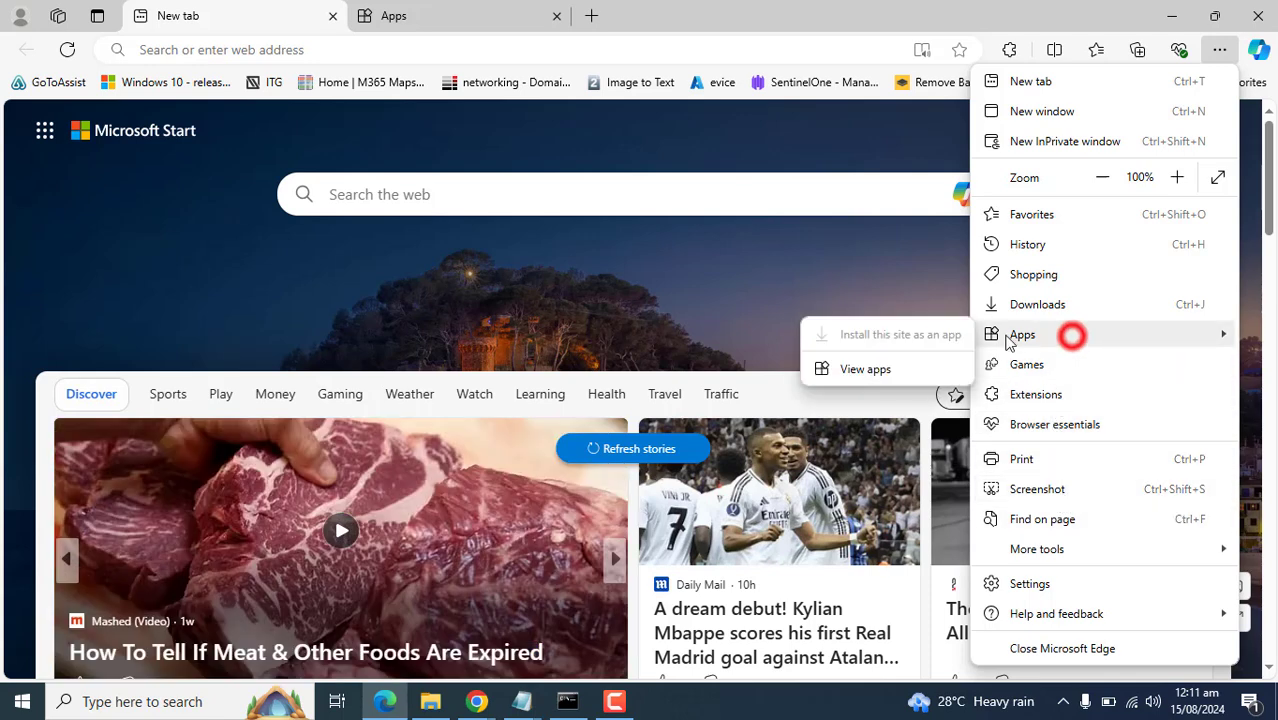
pyautogui.click(866, 369)
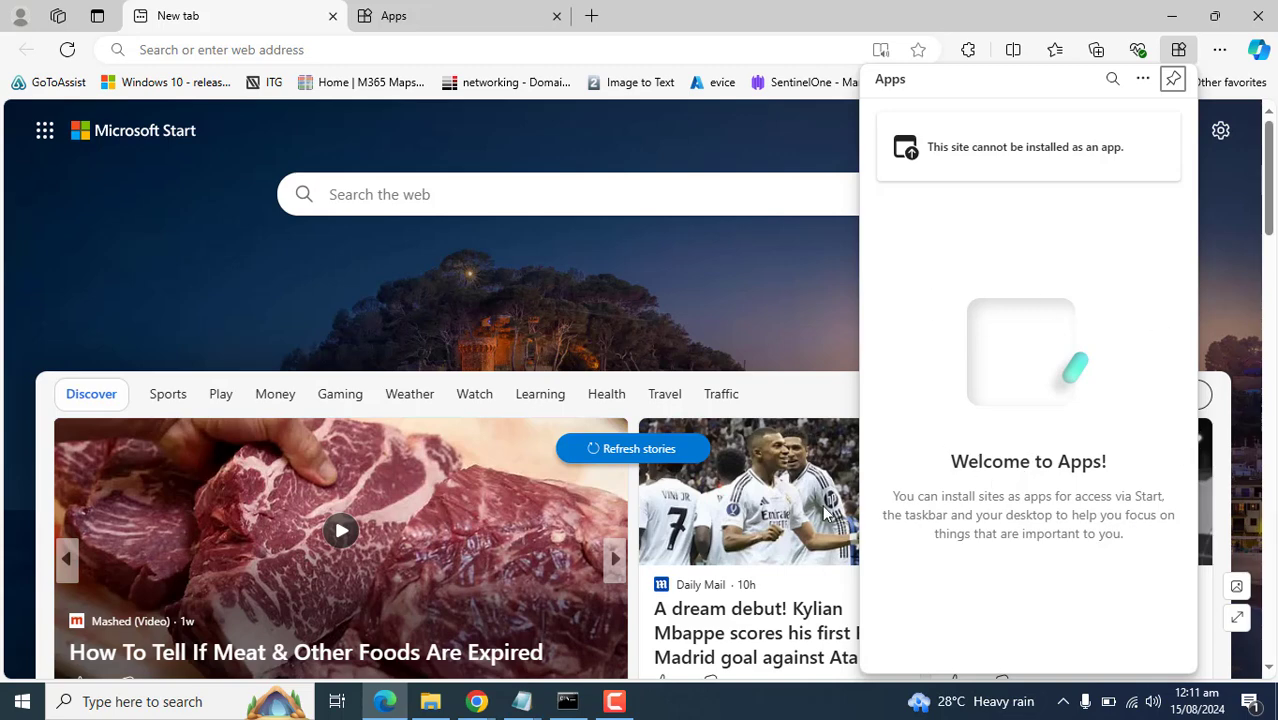
pyautogui.click(674, 323)
# Step: Copy the edge://apps/all address from the Apps page and load it in the new tab
pyautogui.click(484, 14)
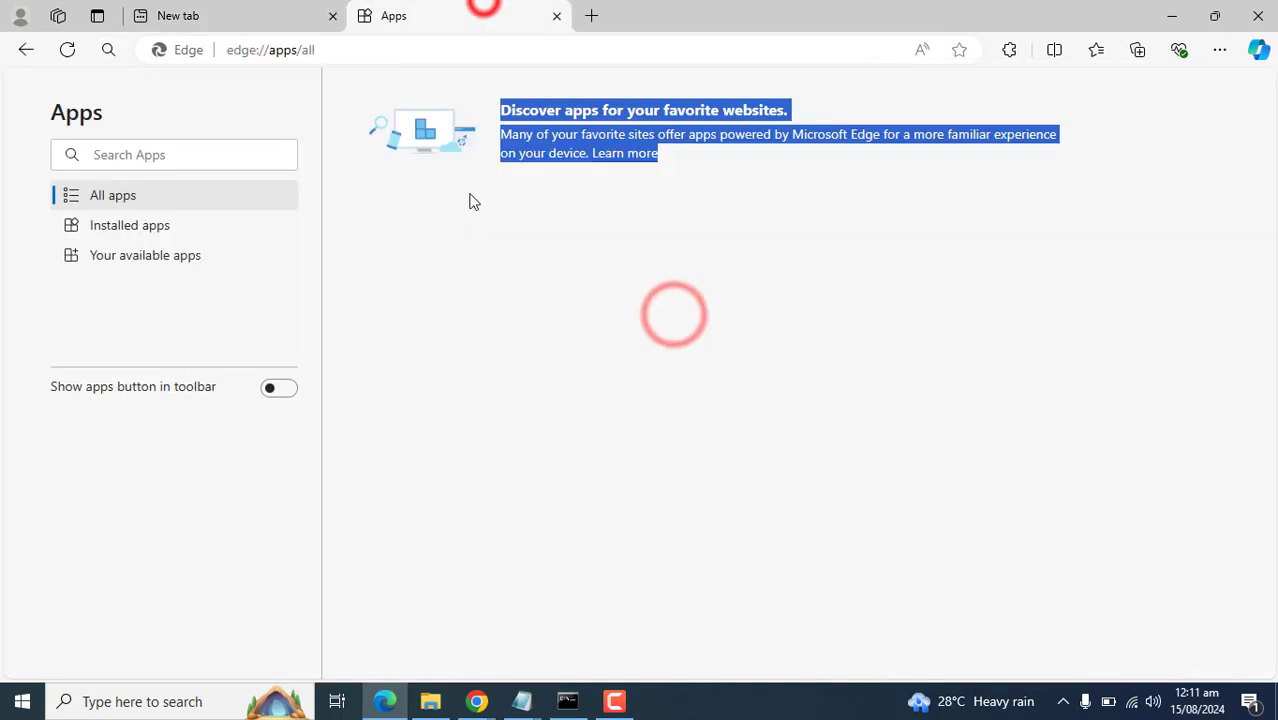
pyautogui.click(365, 49)
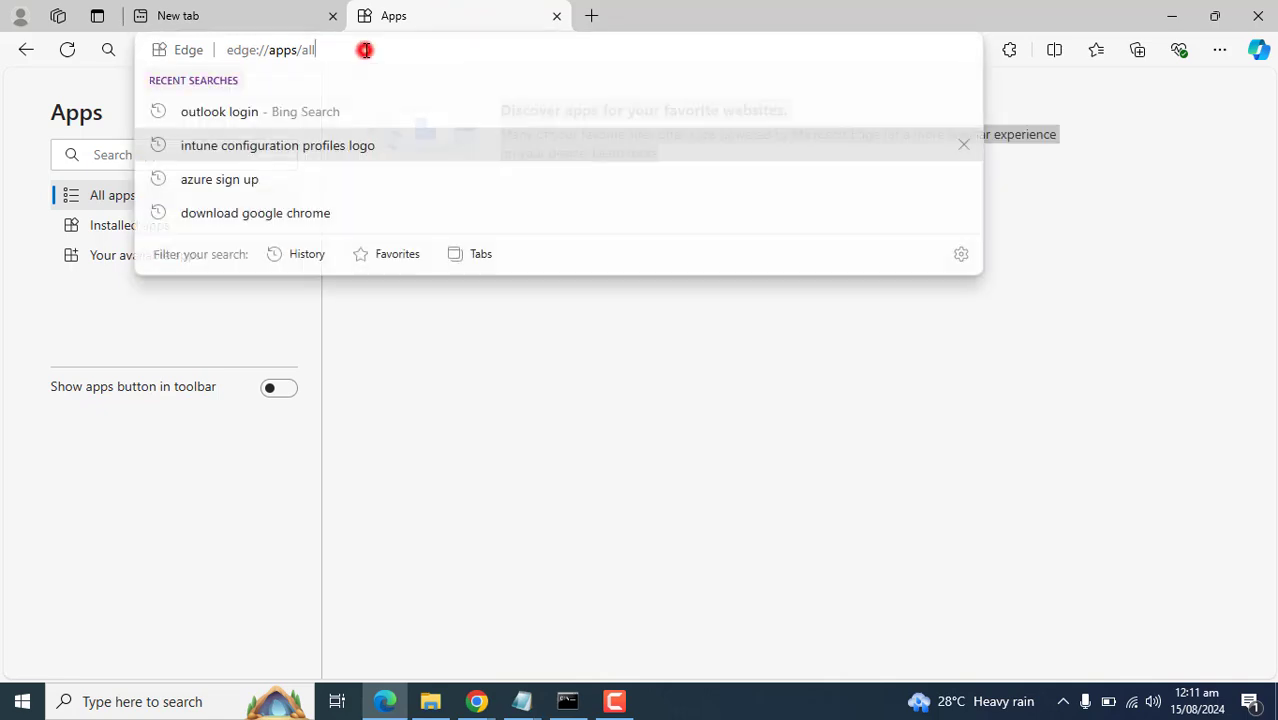
pyautogui.rightClick(268, 52)
pyautogui.click(332, 187)
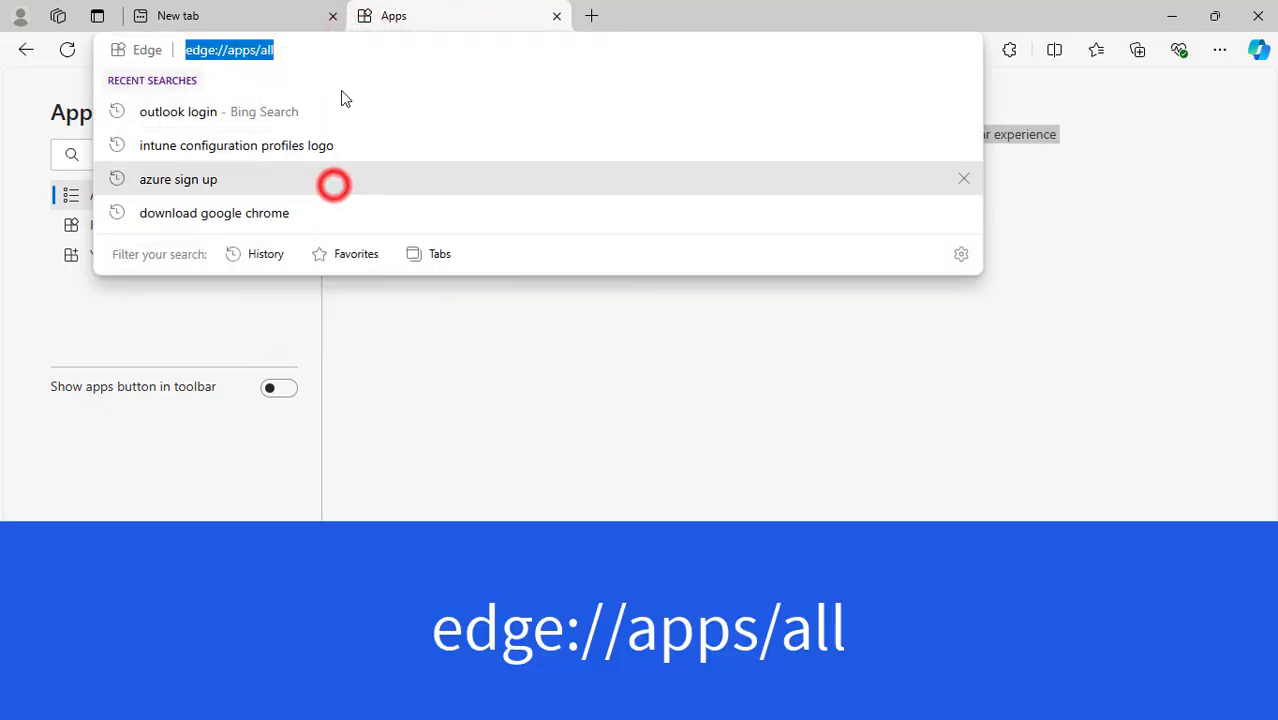
pyautogui.click(273, 12)
pyautogui.rightClick(265, 50)
pyautogui.click(355, 226)
pyautogui.press('Return')
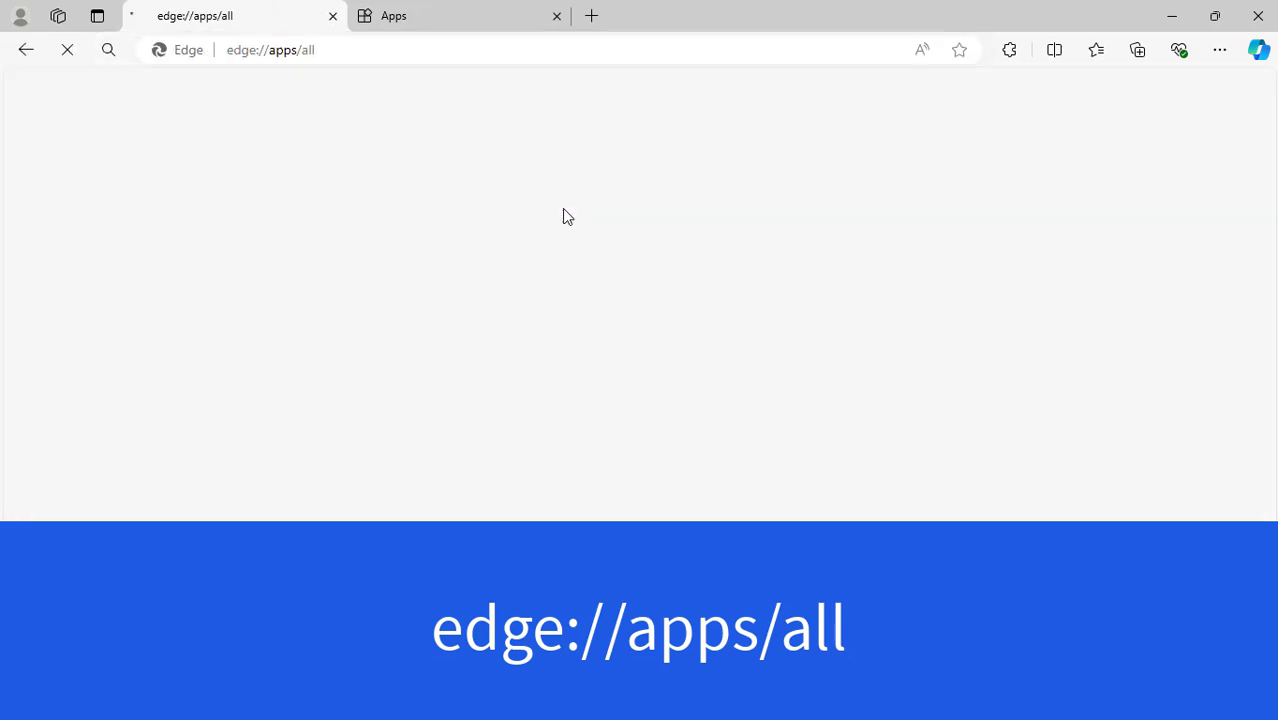
pyautogui.click(1166, 16)
pyautogui.click(114, 573)
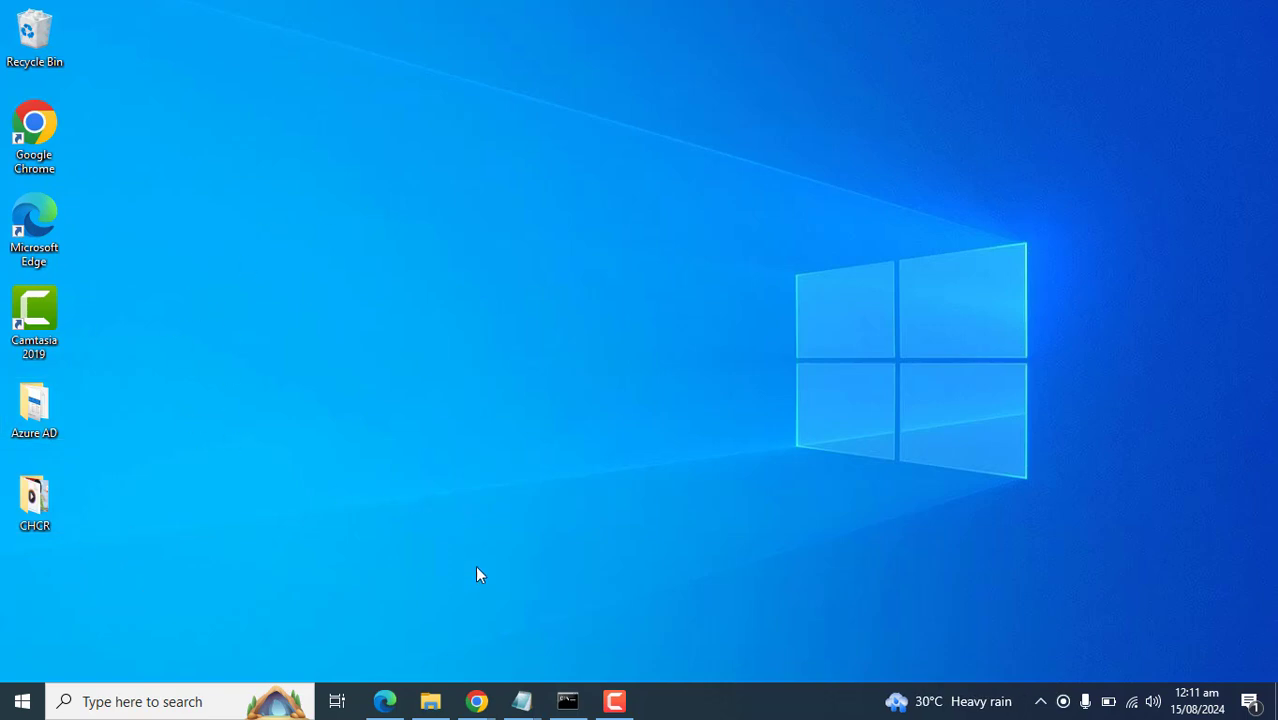
pyautogui.moveTo(521, 700)
pyautogui.click(497, 679)
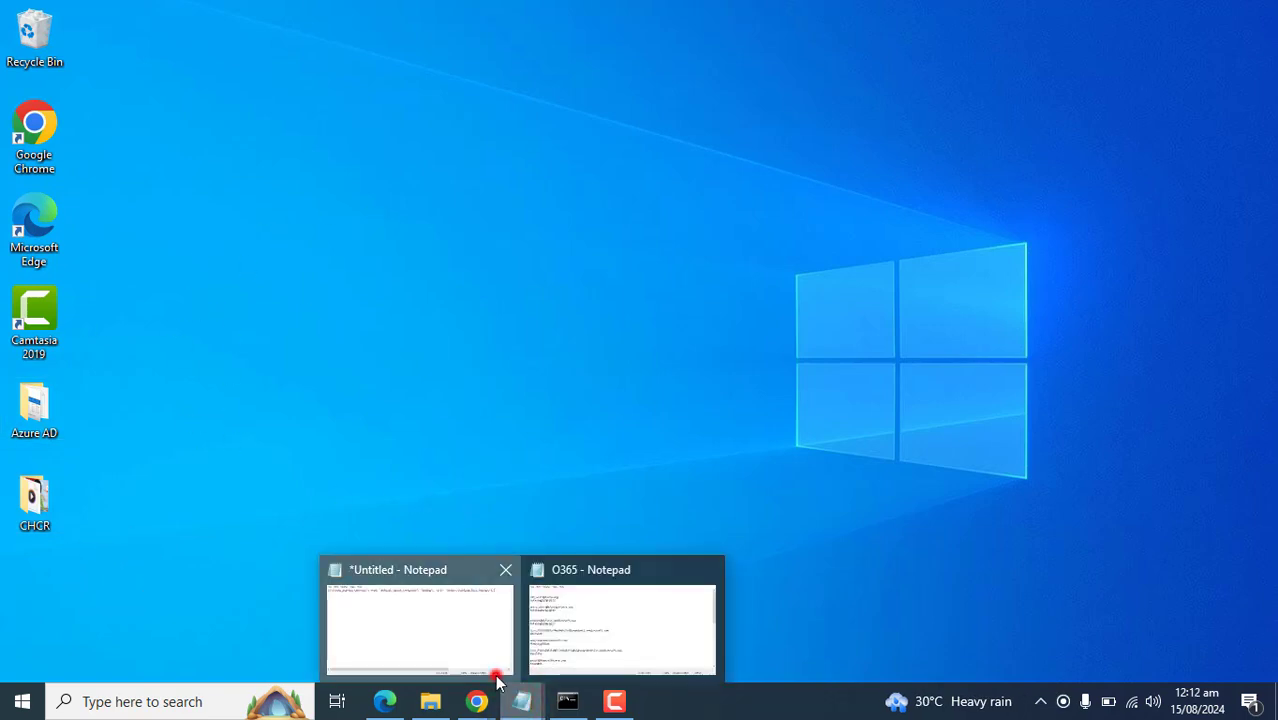
pyautogui.moveTo(793, 121); pyautogui.dragTo(1020, 121)
pyautogui.click(1084, 178)
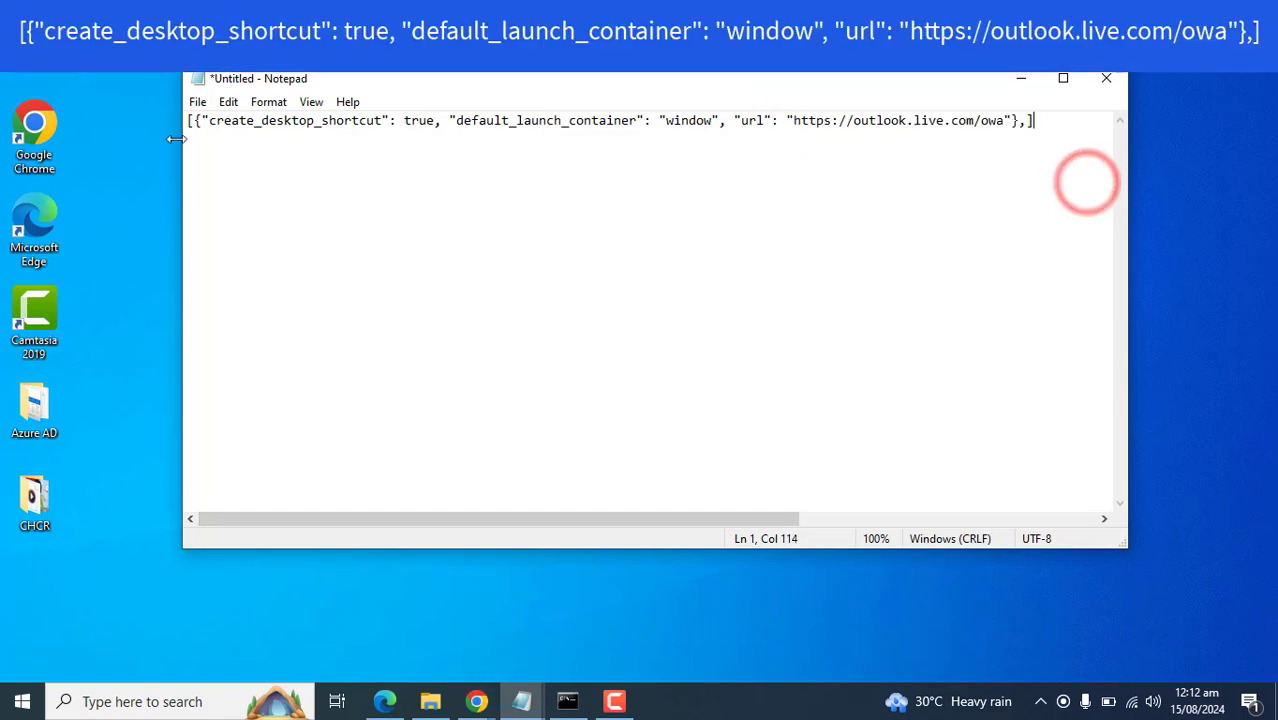
pyautogui.moveTo(188, 121); pyautogui.dragTo(1045, 118)
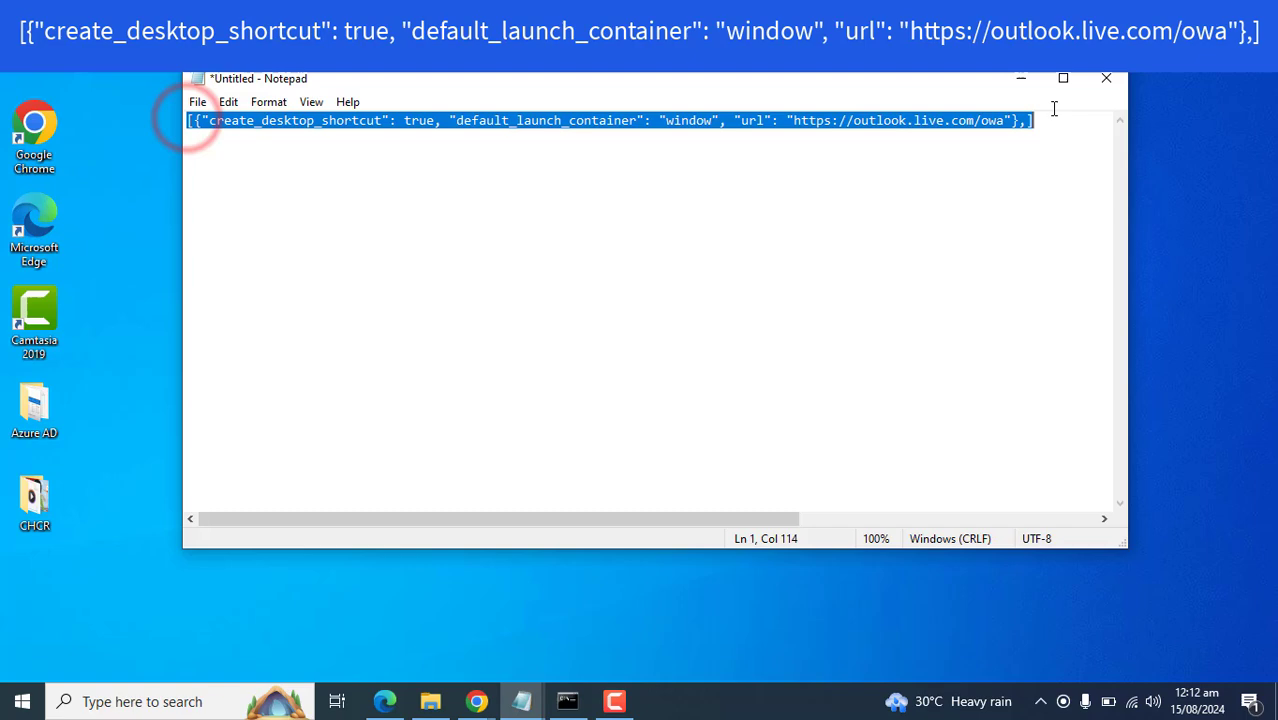
pyautogui.click(848, 336)
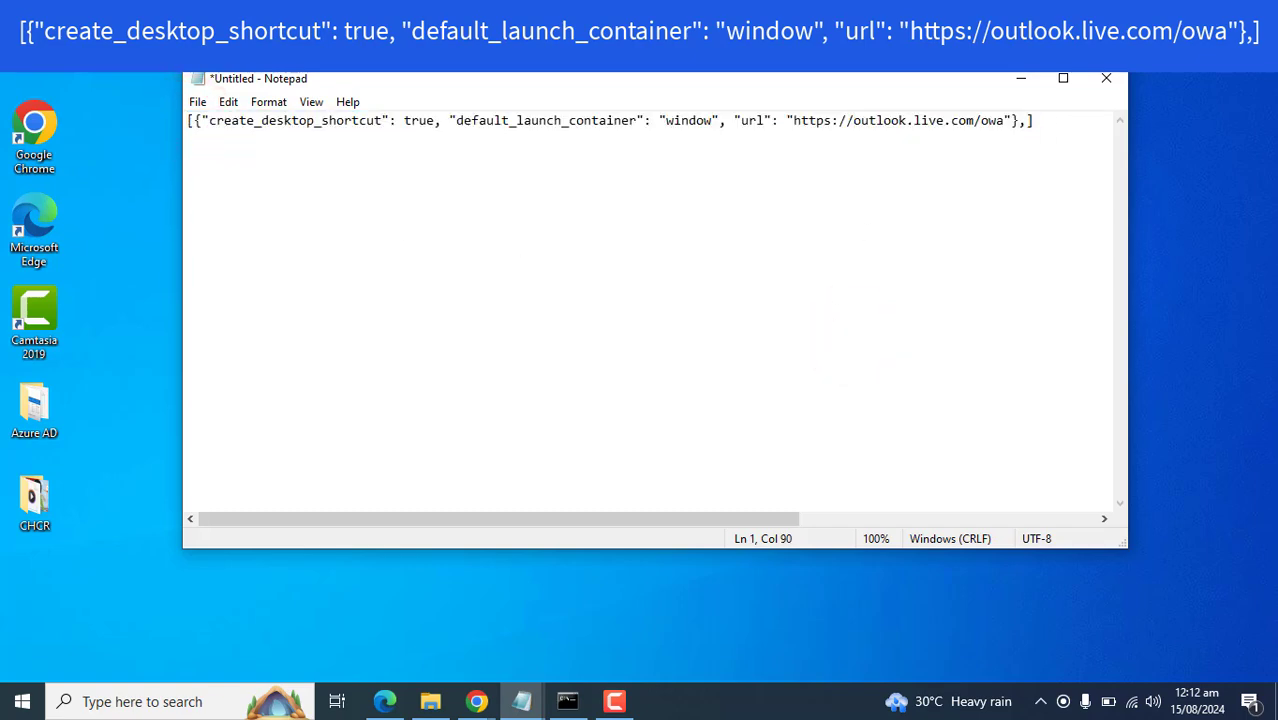
pyautogui.click(1030, 78)
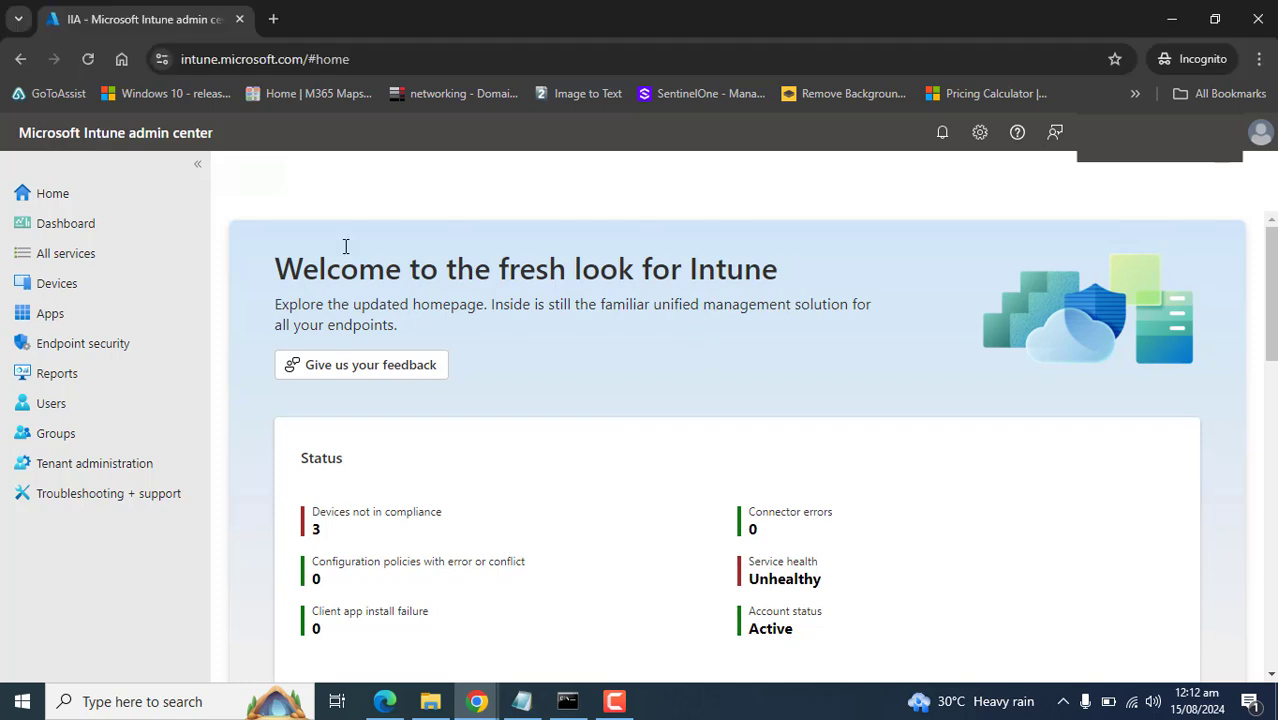
pyautogui.click(300, 59)
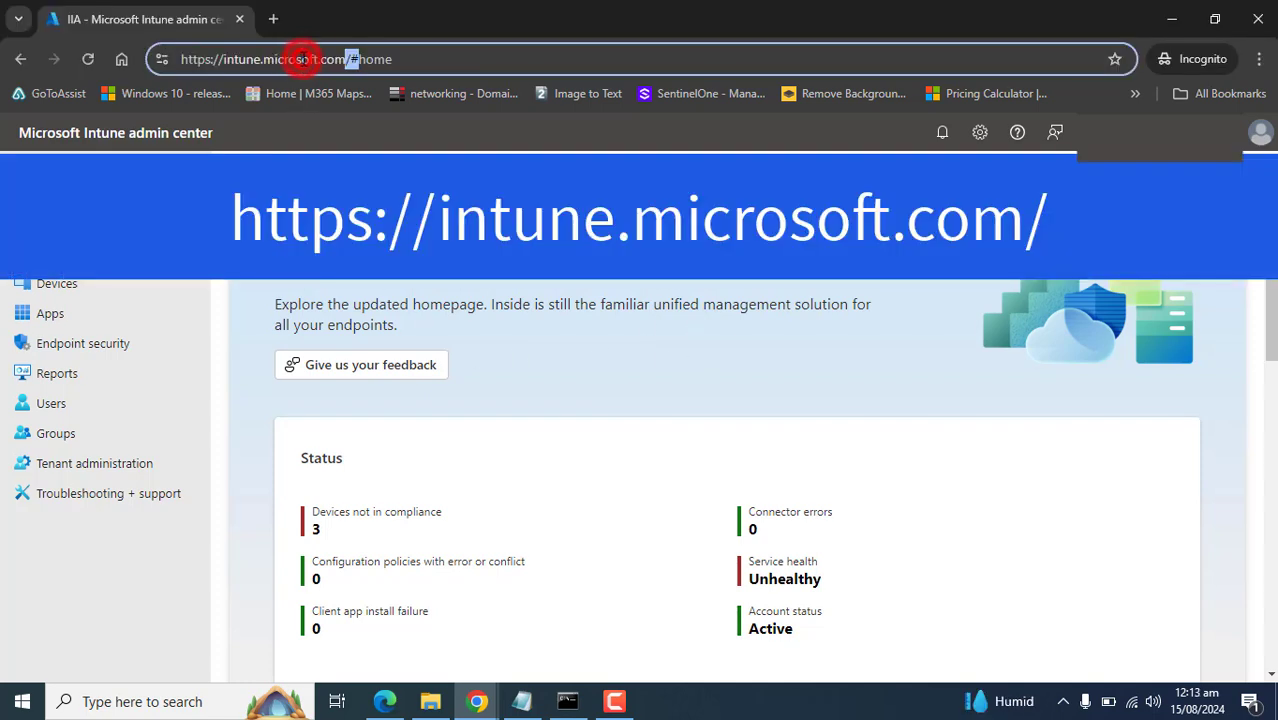
pyautogui.click(335, 59)
pyautogui.click(344, 59)
pyautogui.hotkey('shift', 'Home')
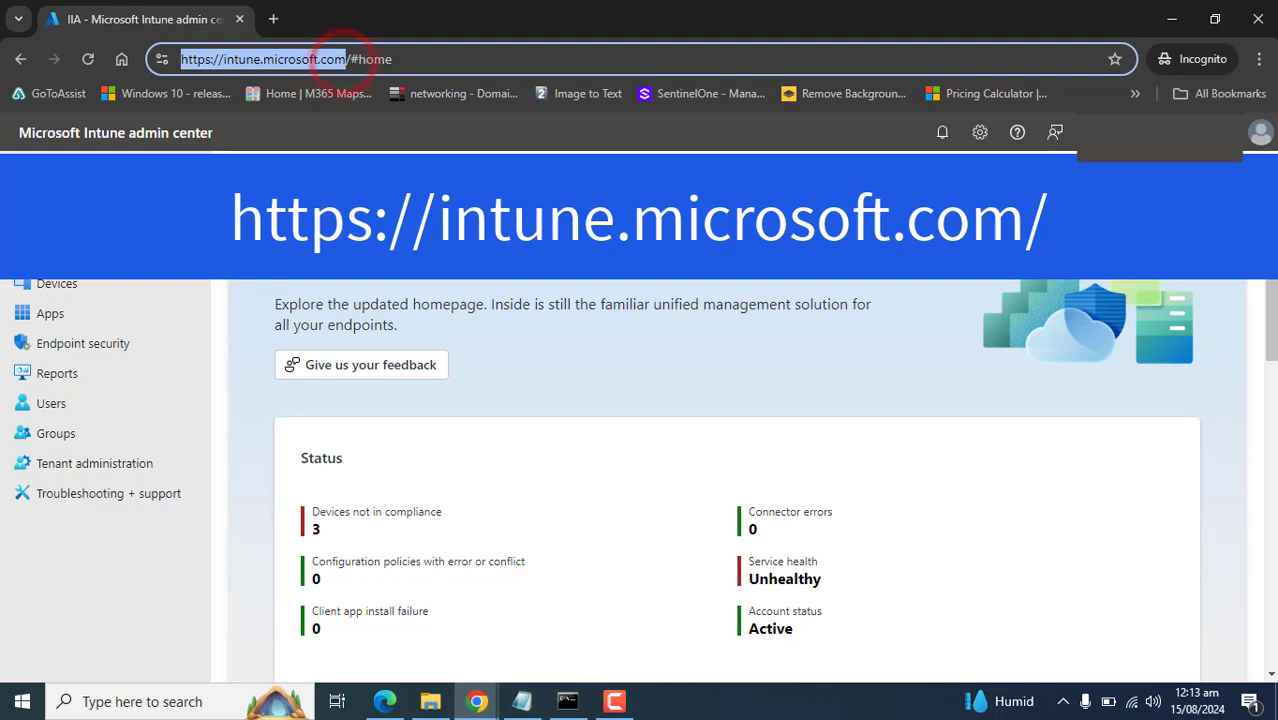
pyautogui.click(330, 210)
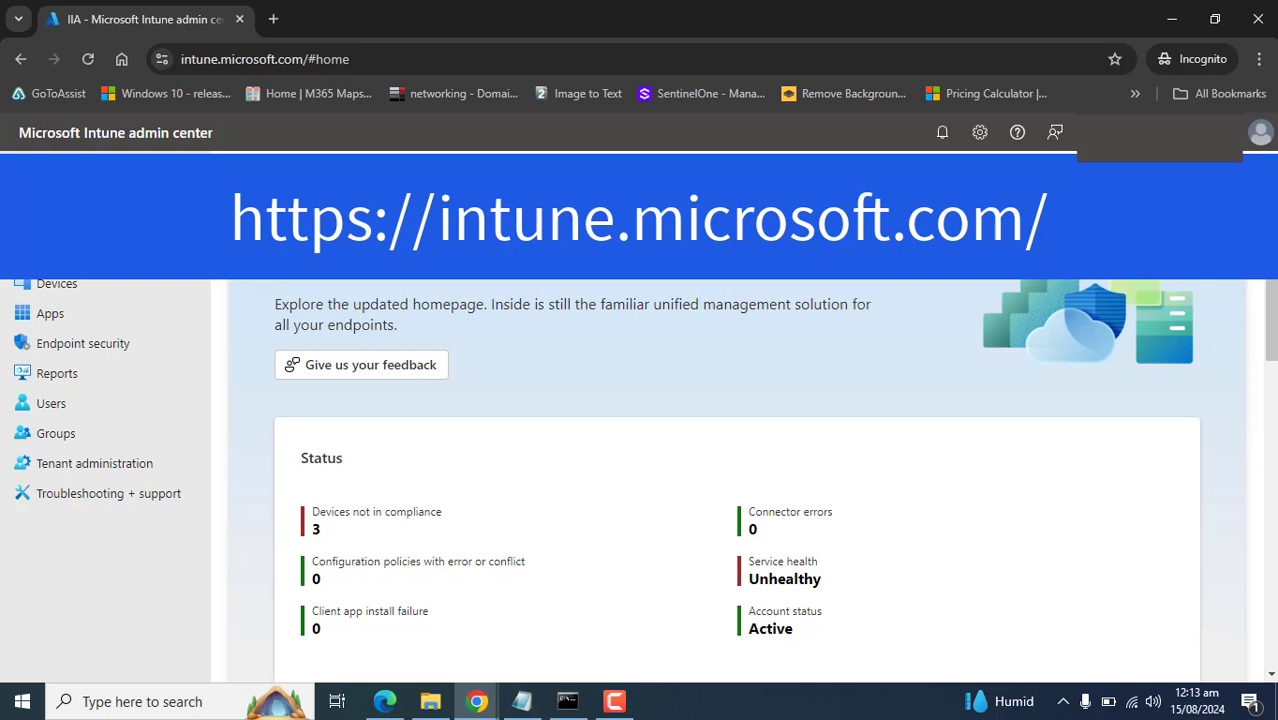
# Step: Open the configuration policies for Windows devices in the Intune admin center
pyautogui.click(84, 285)
pyautogui.click(615, 701)
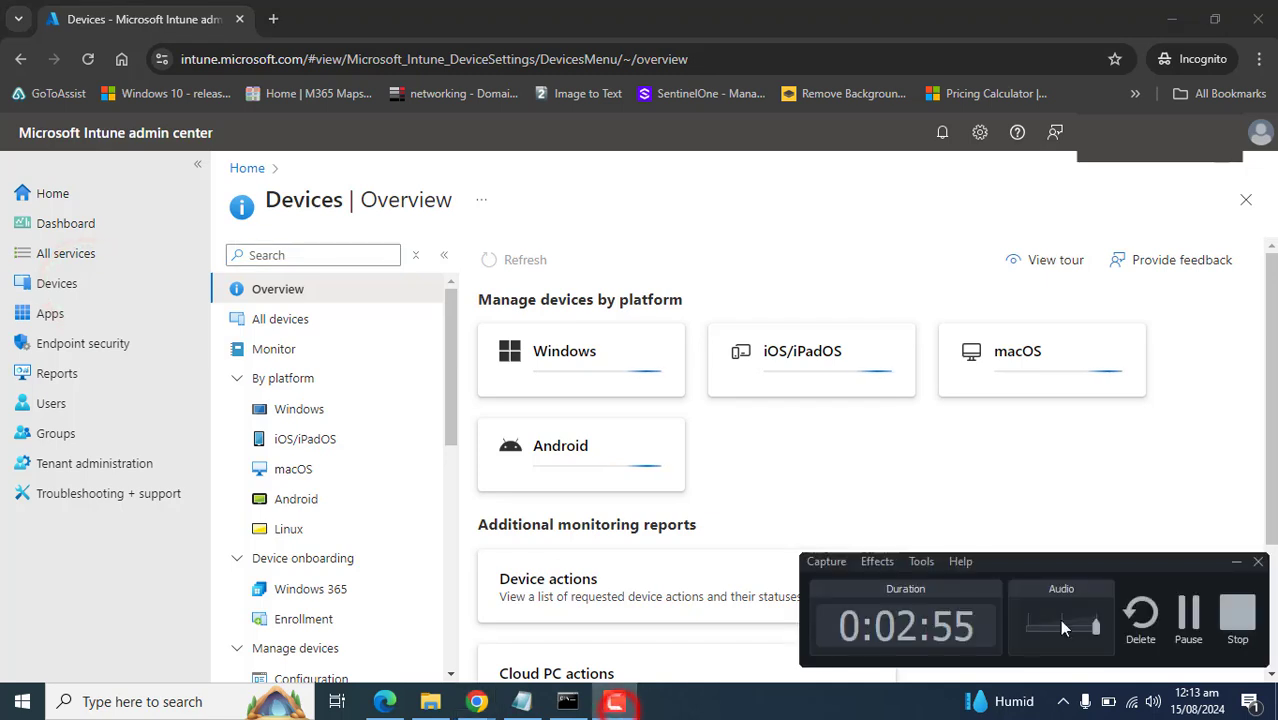
pyautogui.click(1190, 612)
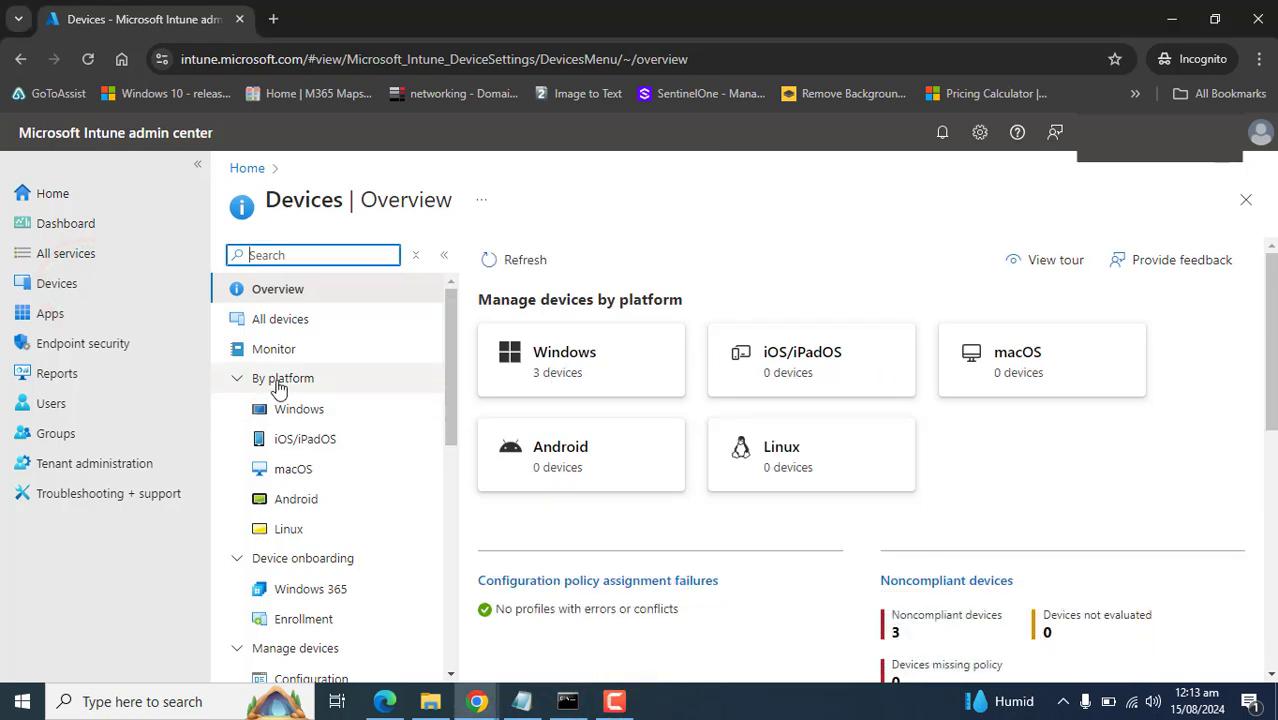
pyautogui.click(282, 410)
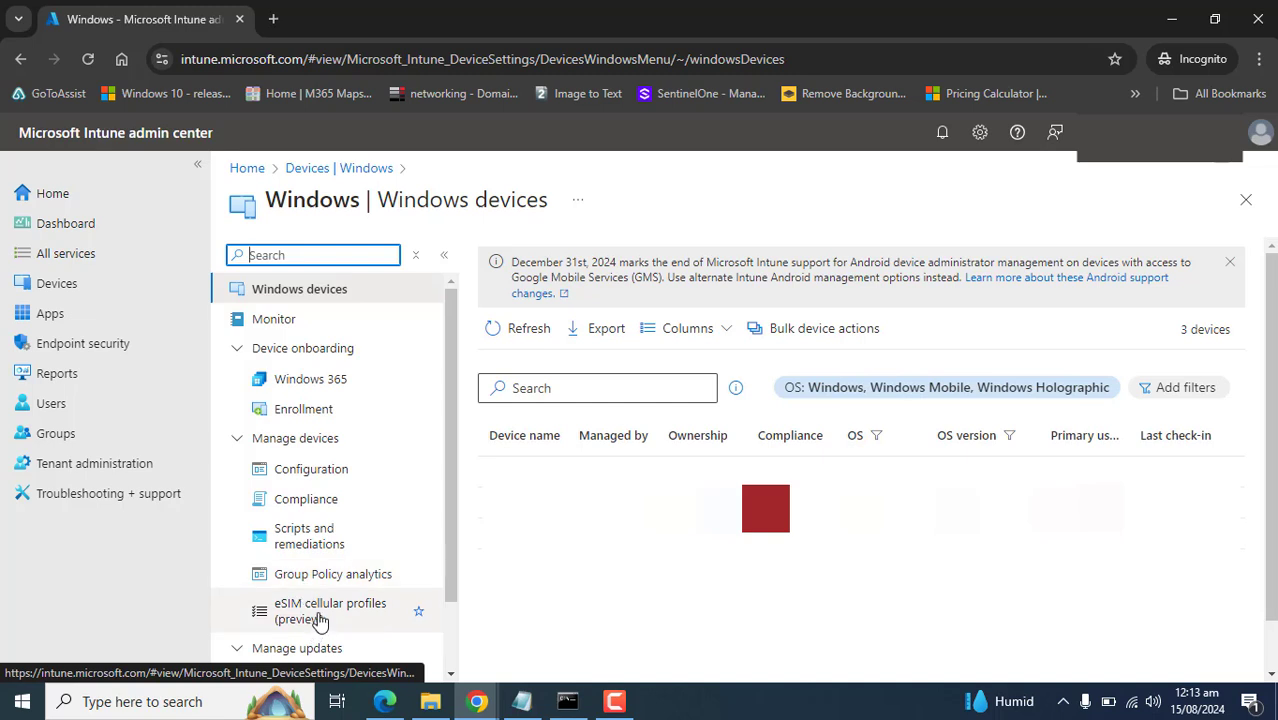
pyautogui.click(306, 468)
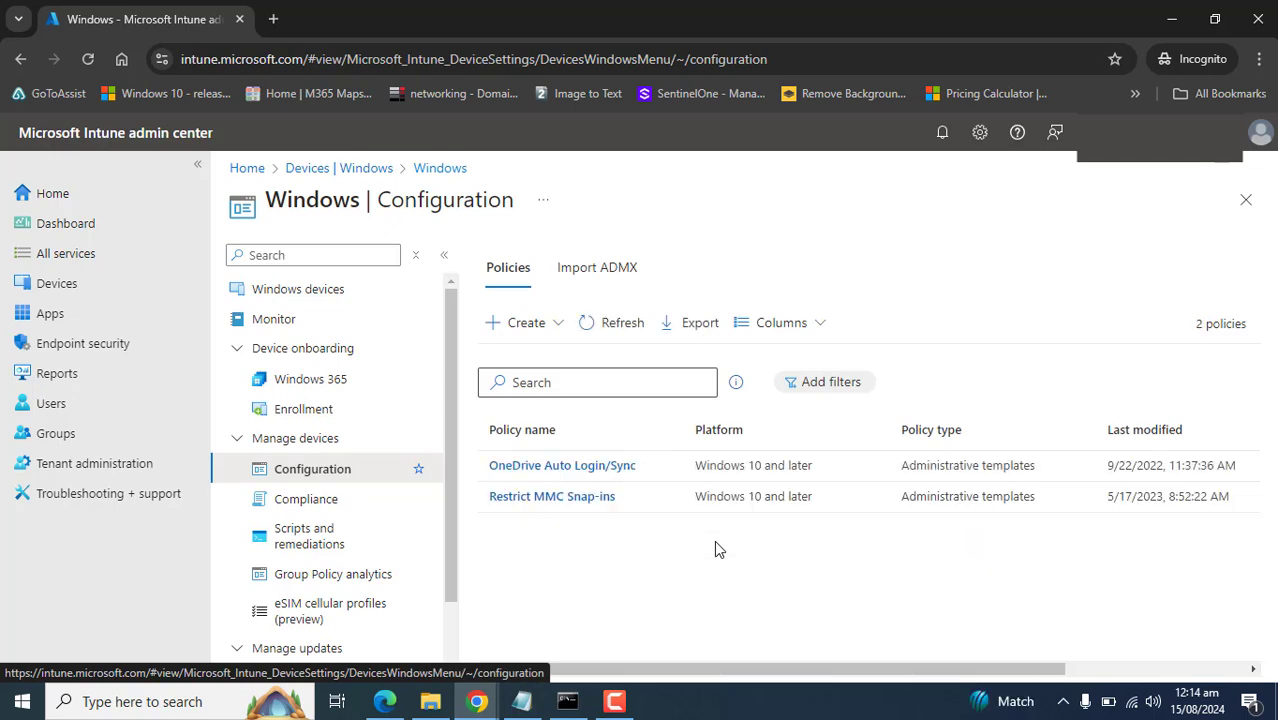
# Step: Start a new configuration policy for the Windows 10 and later platform with the Settings catalog profile type
pyautogui.click(506, 320)
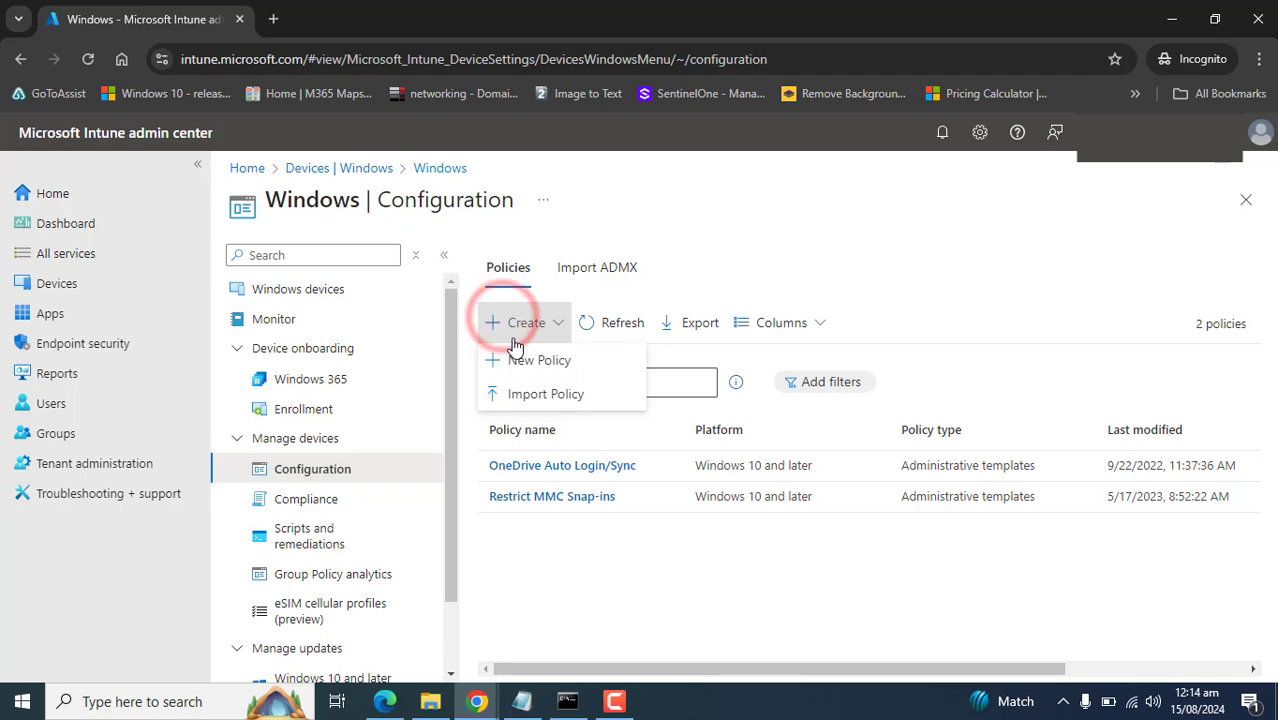
pyautogui.click(540, 362)
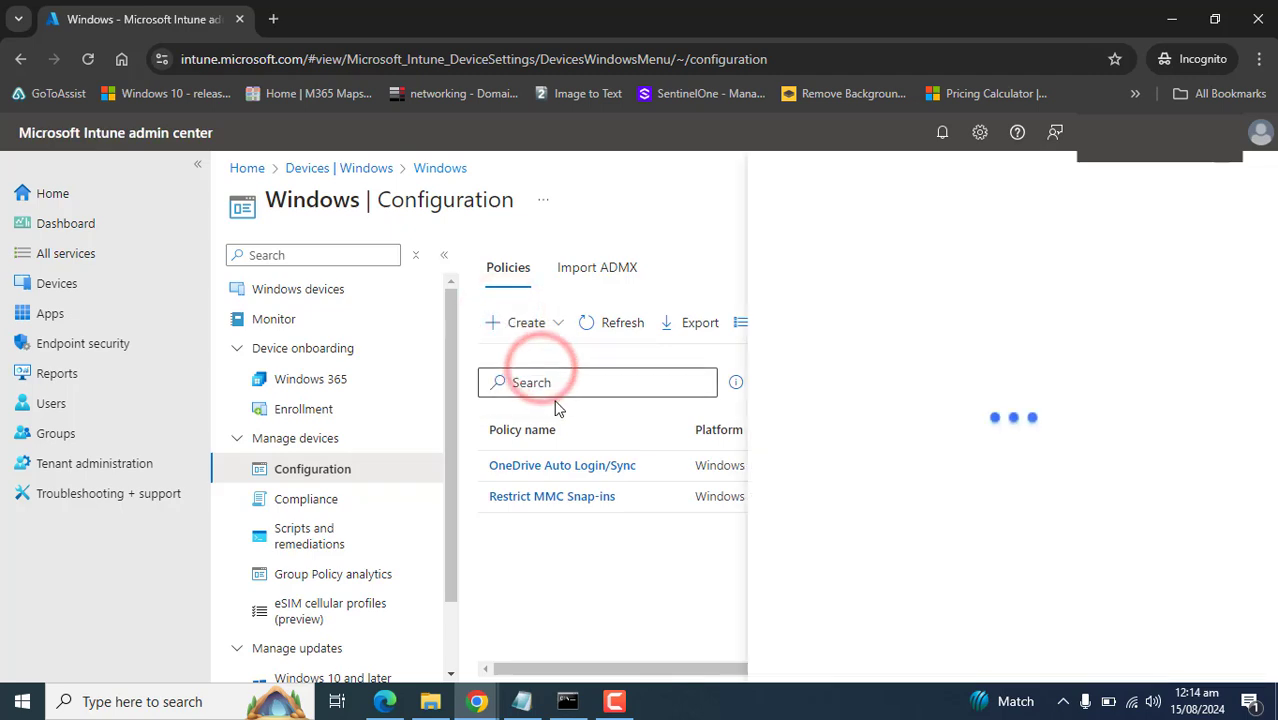
pyautogui.click(1104, 261)
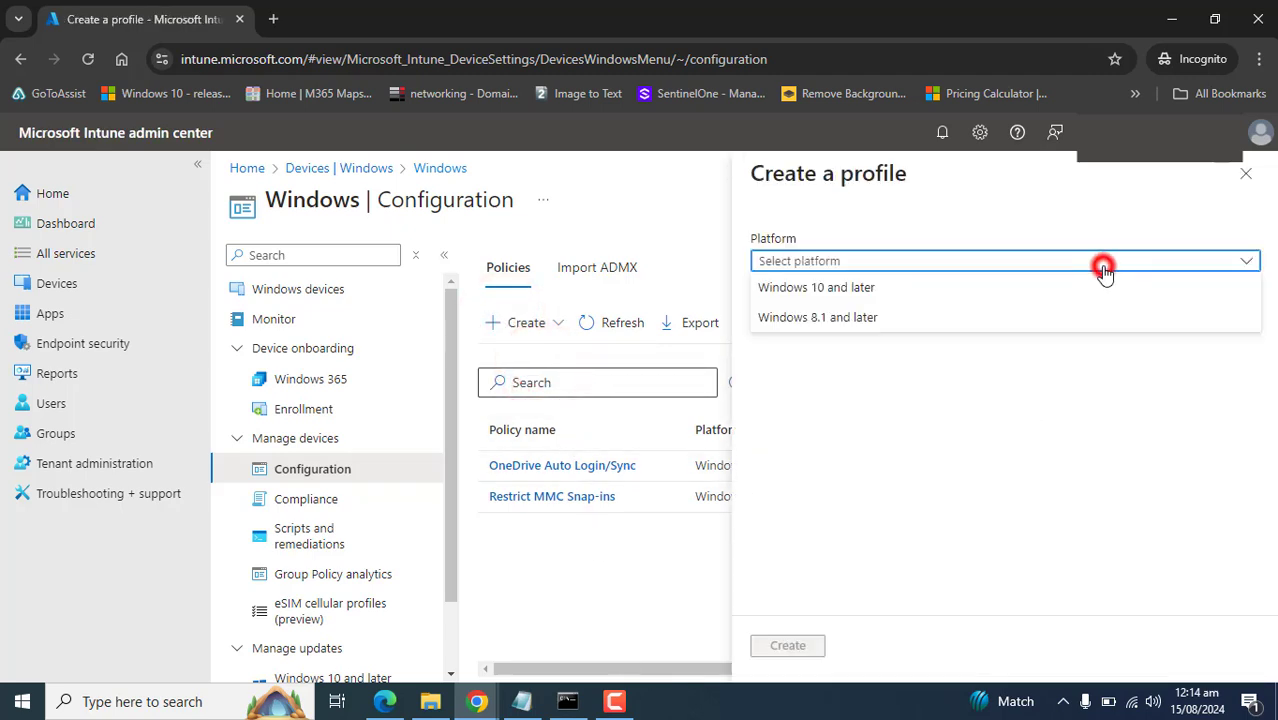
pyautogui.click(860, 288)
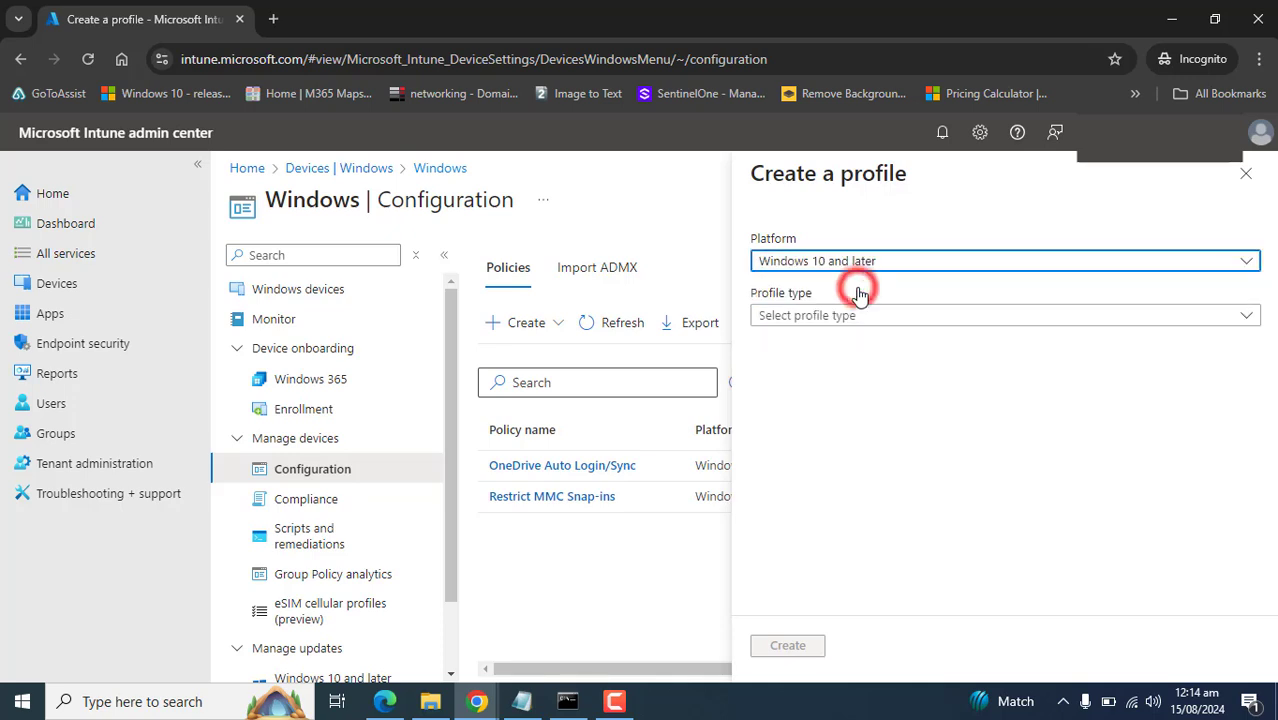
pyautogui.click(970, 314)
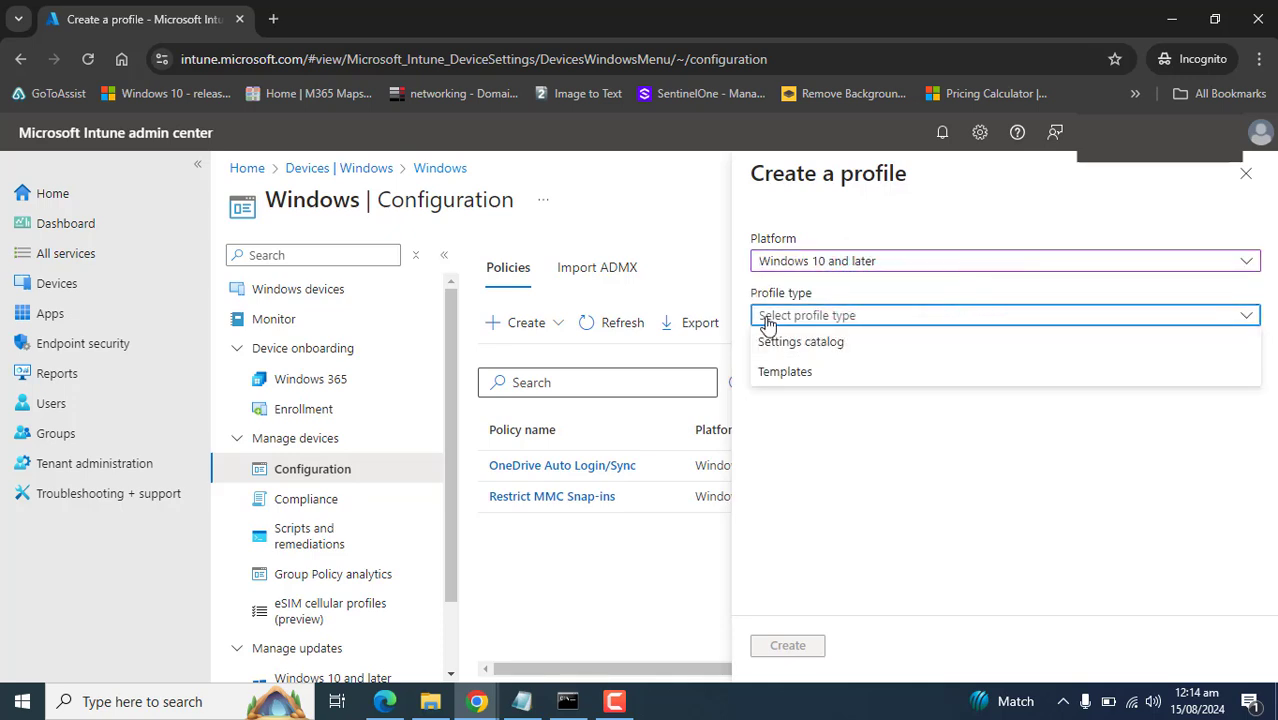
pyautogui.click(806, 342)
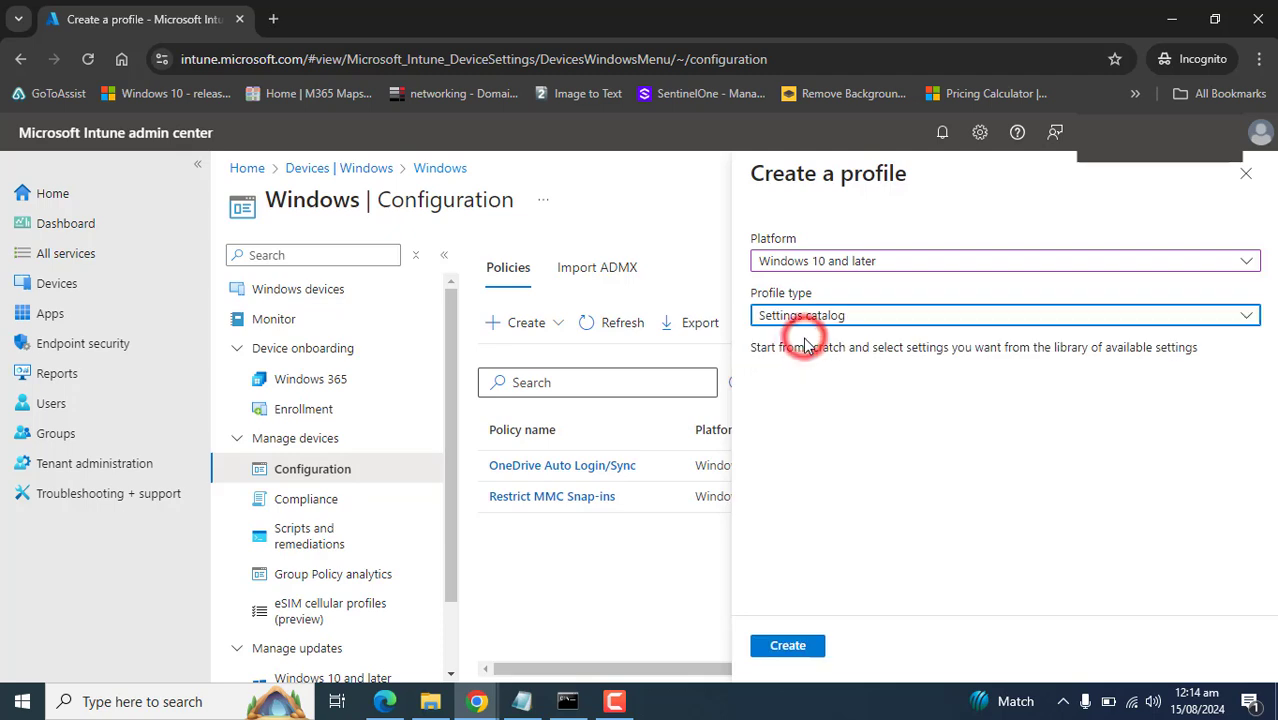
pyautogui.click(787, 645)
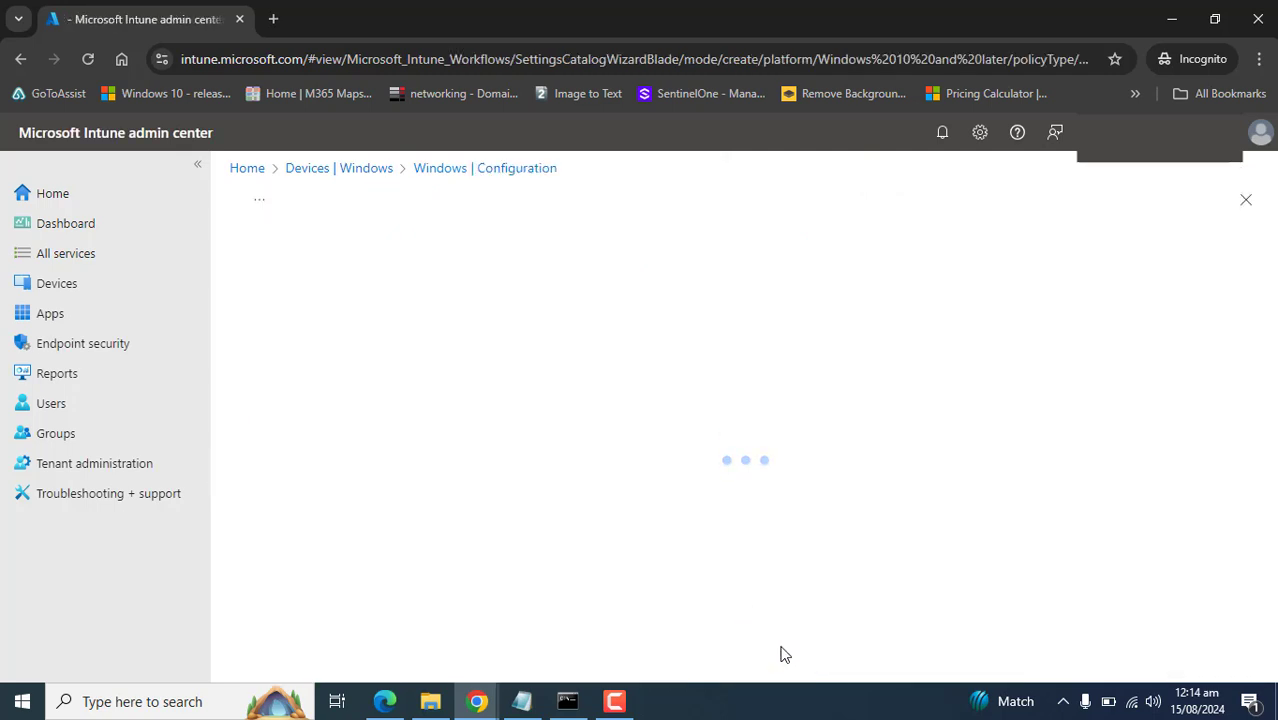
# Step: Name the profile "Deploy Outlook Progressive Web APP", reuse that text as the description, and continue to the configuration settings
pyautogui.click(577, 311)
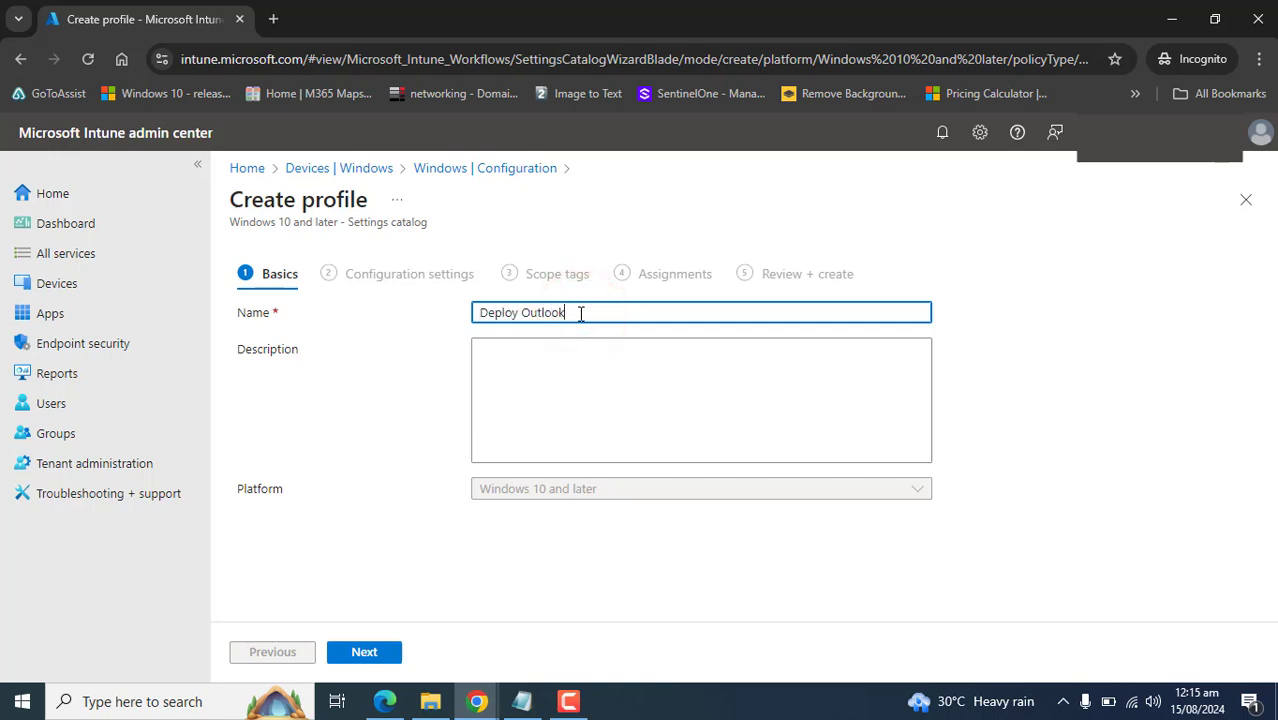
pyautogui.write('Deploy Outlook Progressive Web APP')
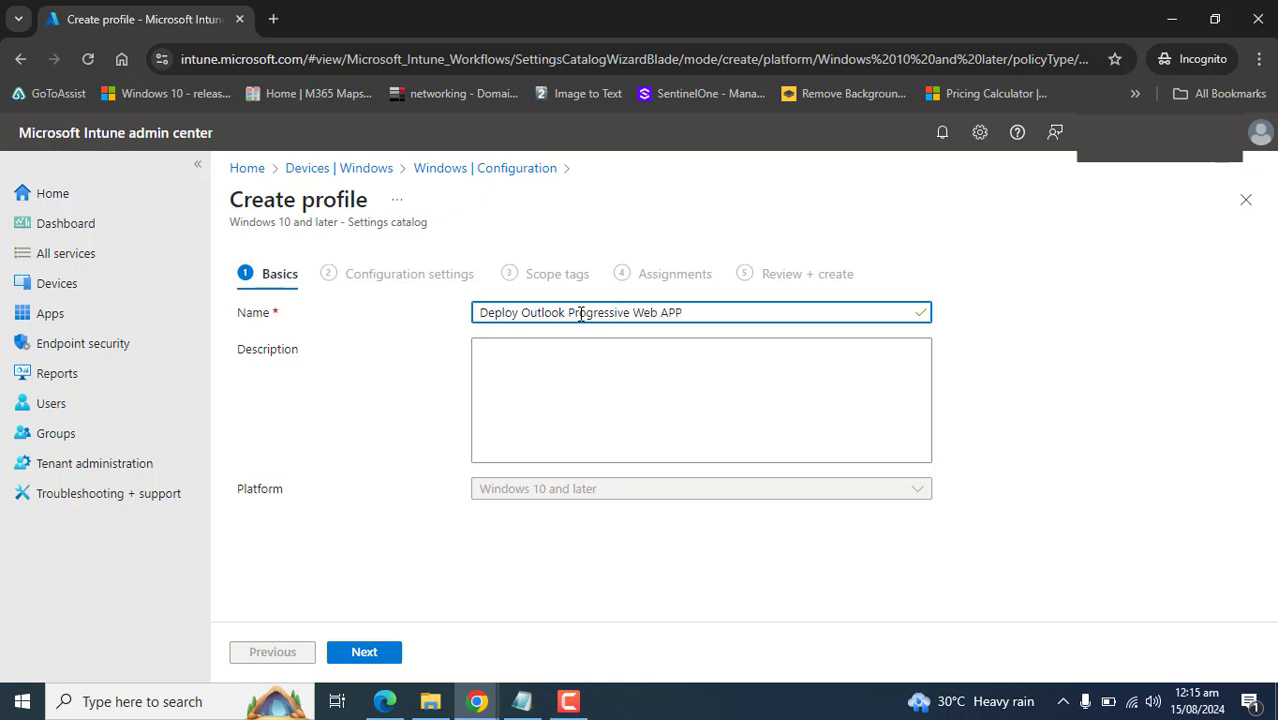
pyautogui.hotkey('ctrl', 'a')
pyautogui.hotkey('ctrl', 'c')
pyautogui.click(512, 373)
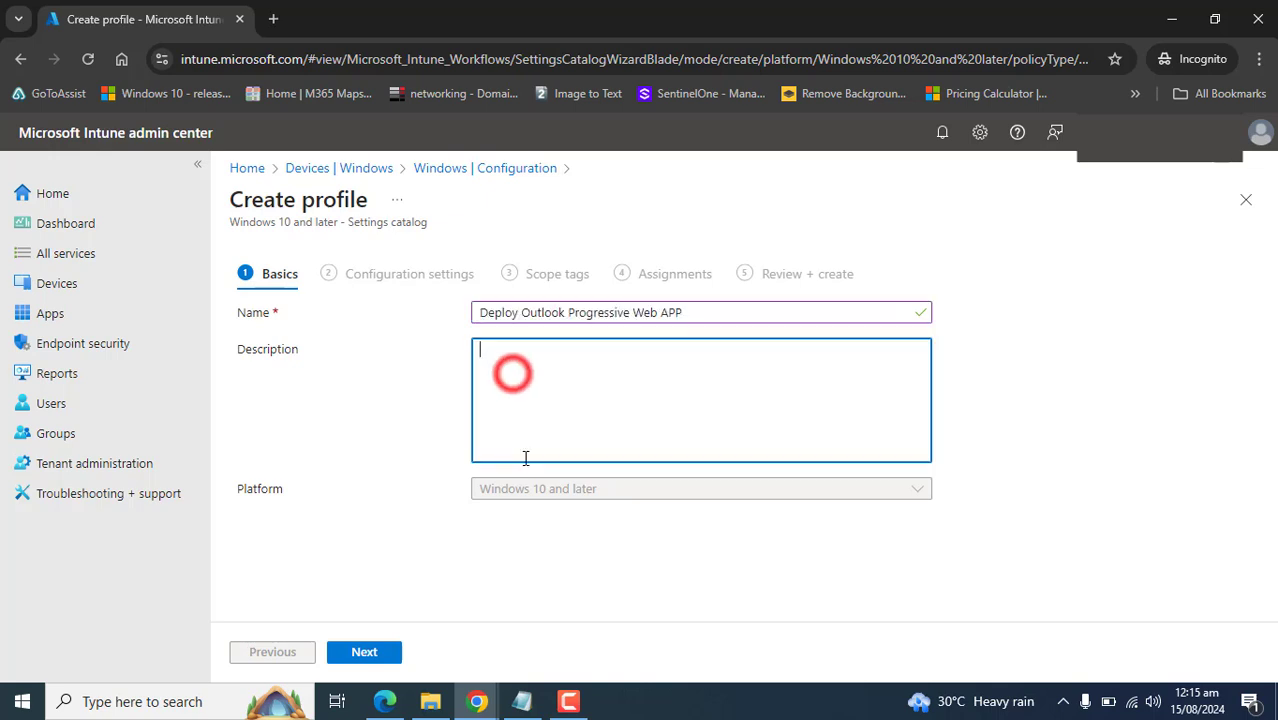
pyautogui.hotkey('ctrl', 'v')
pyautogui.click(362, 654)
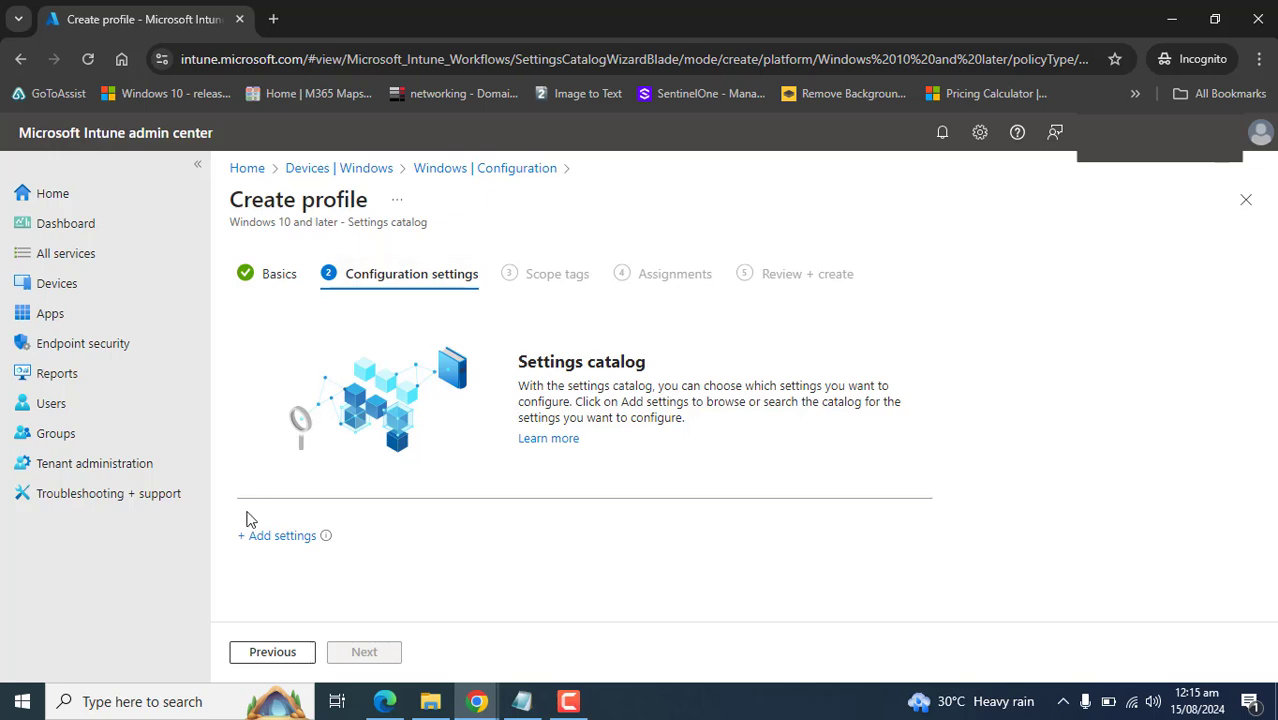
pyautogui.click(264, 537)
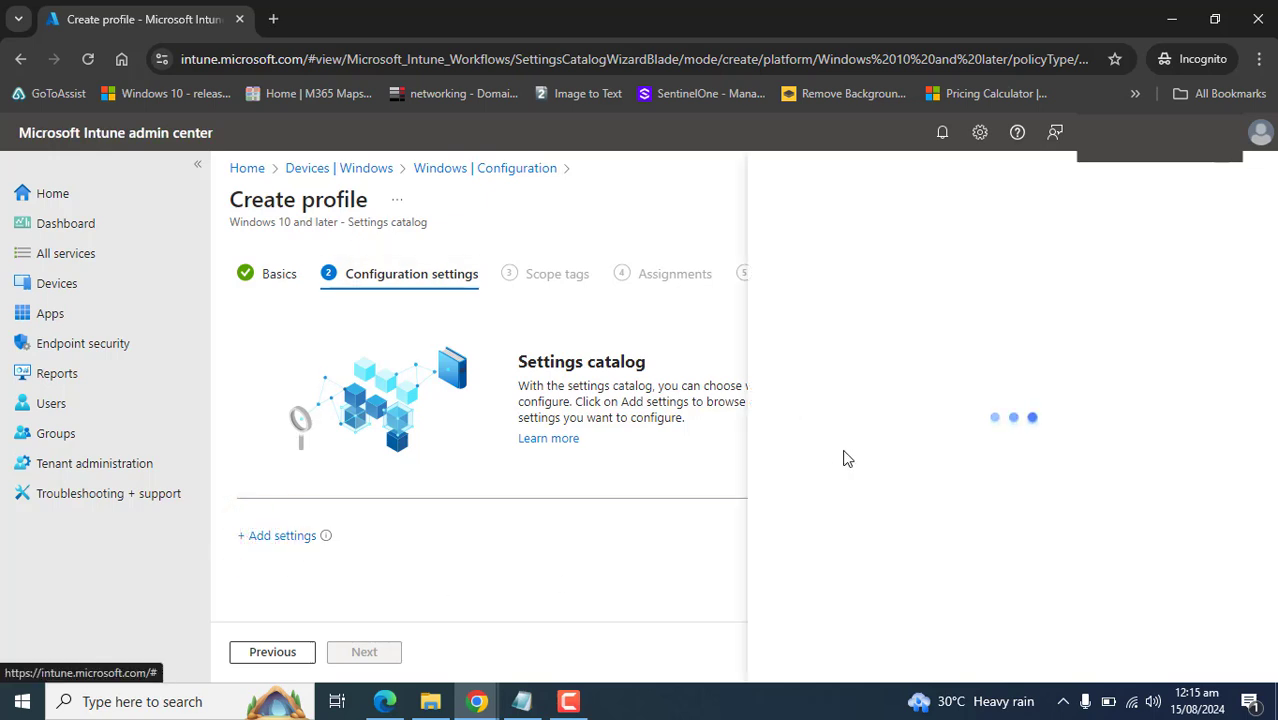
pyautogui.click(676, 214)
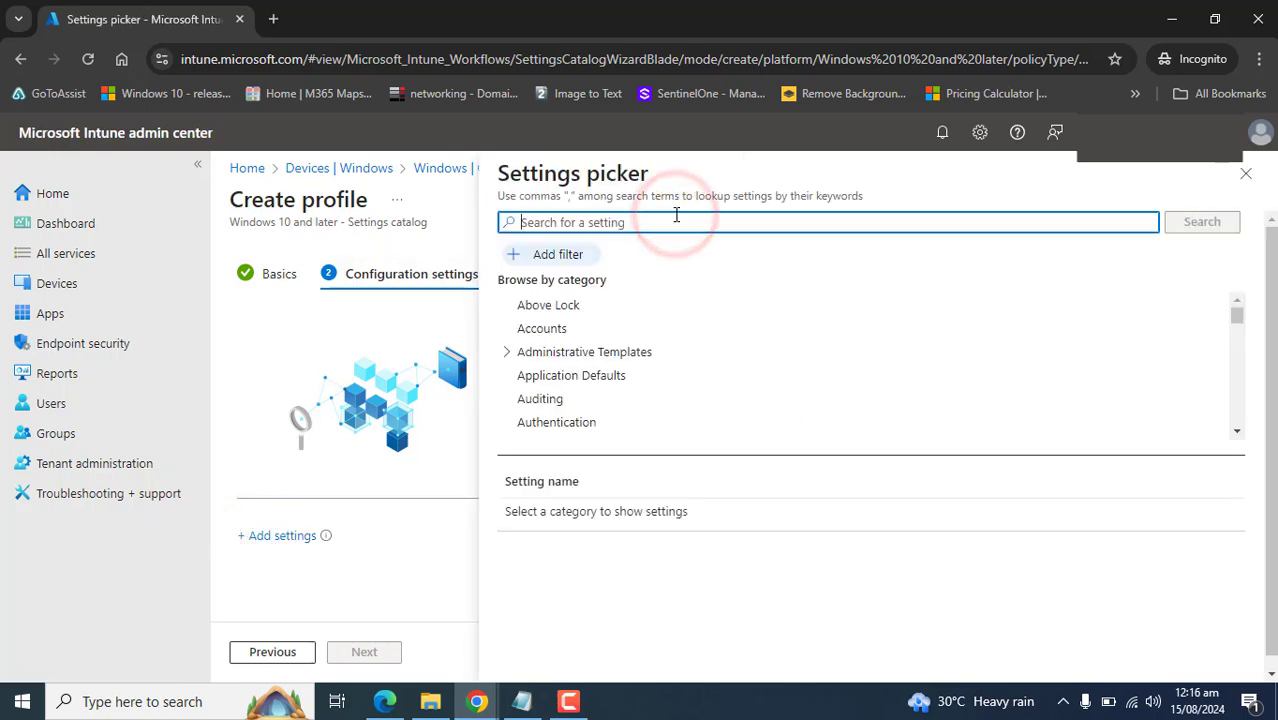
pyautogui.write('web apps')
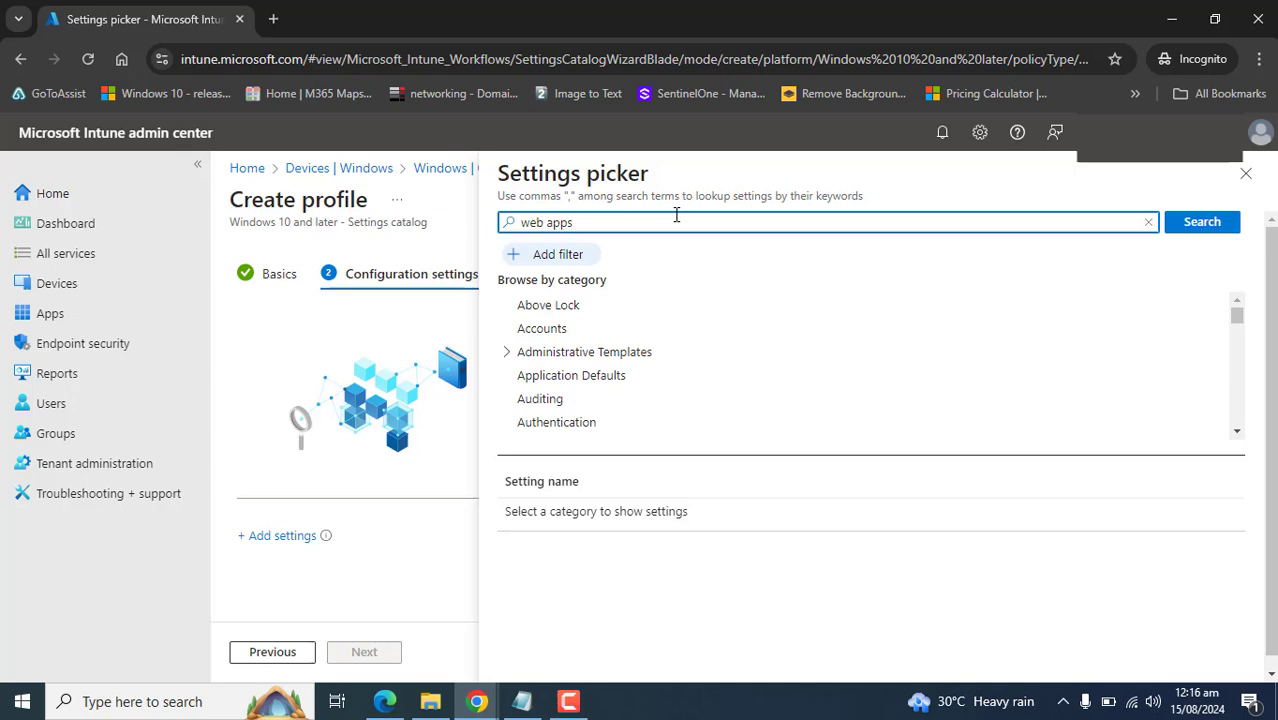
pyautogui.press('Return')
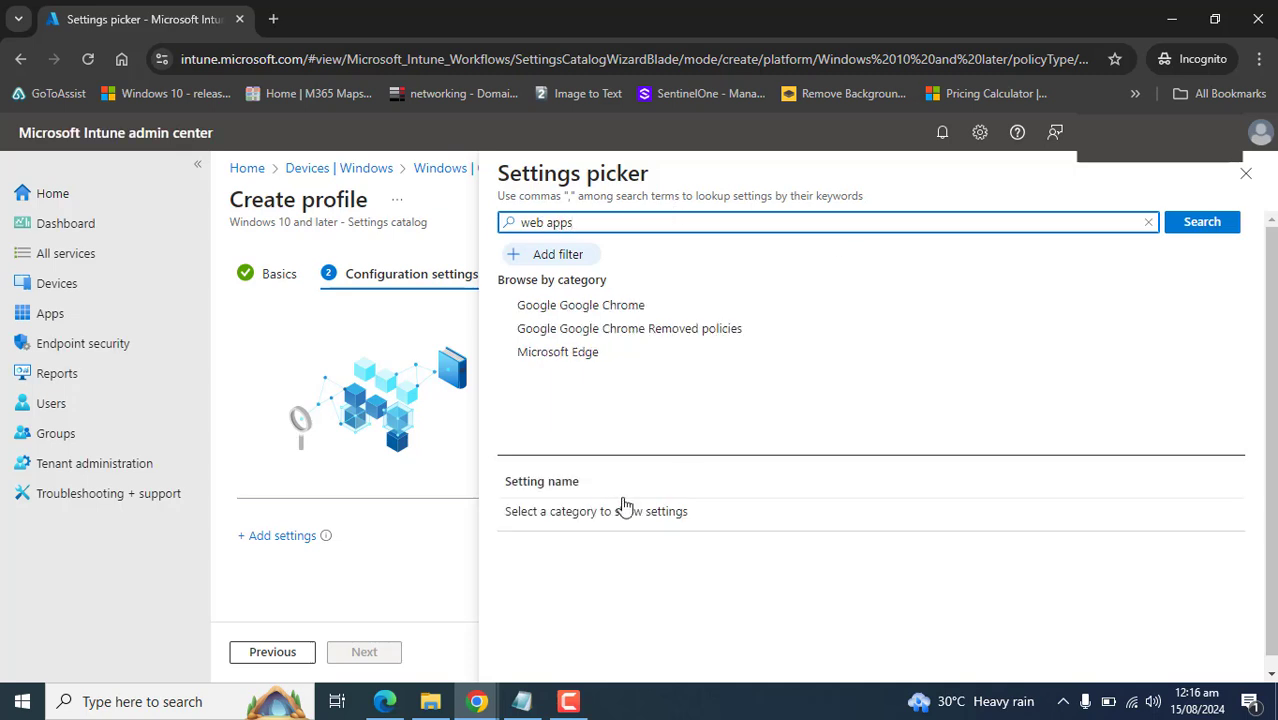
pyautogui.click(547, 360)
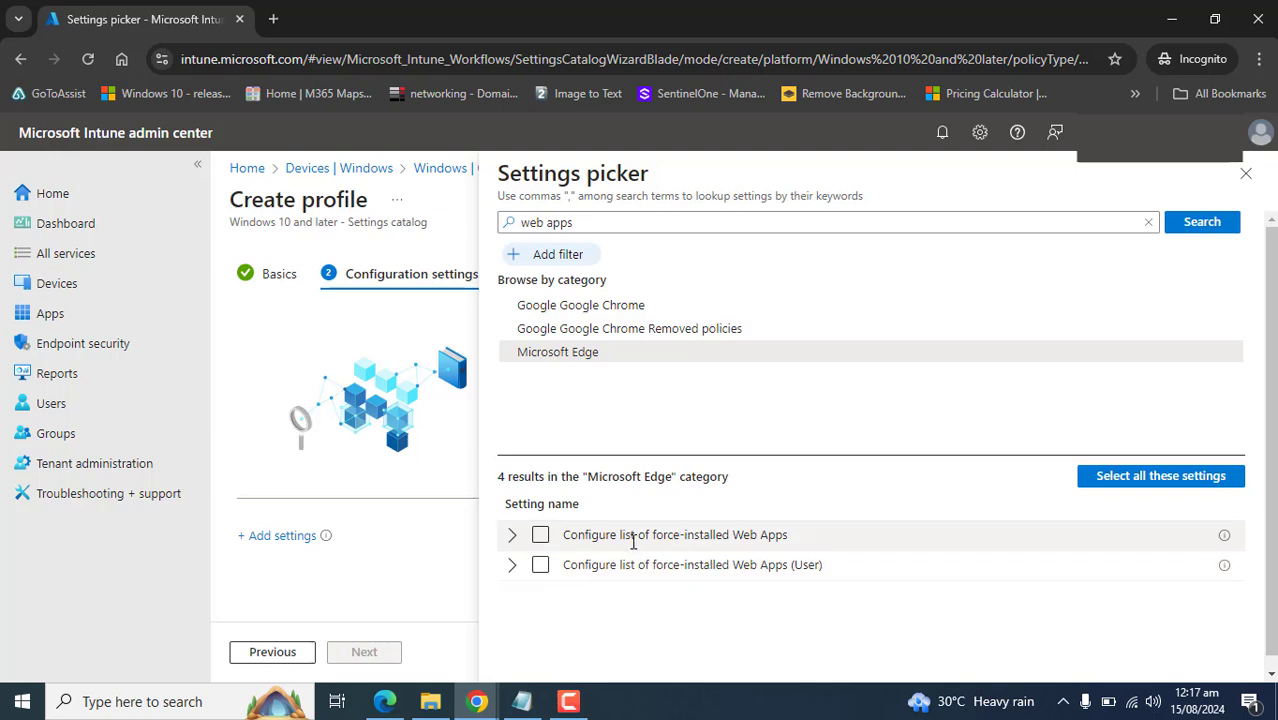
pyautogui.click(540, 535)
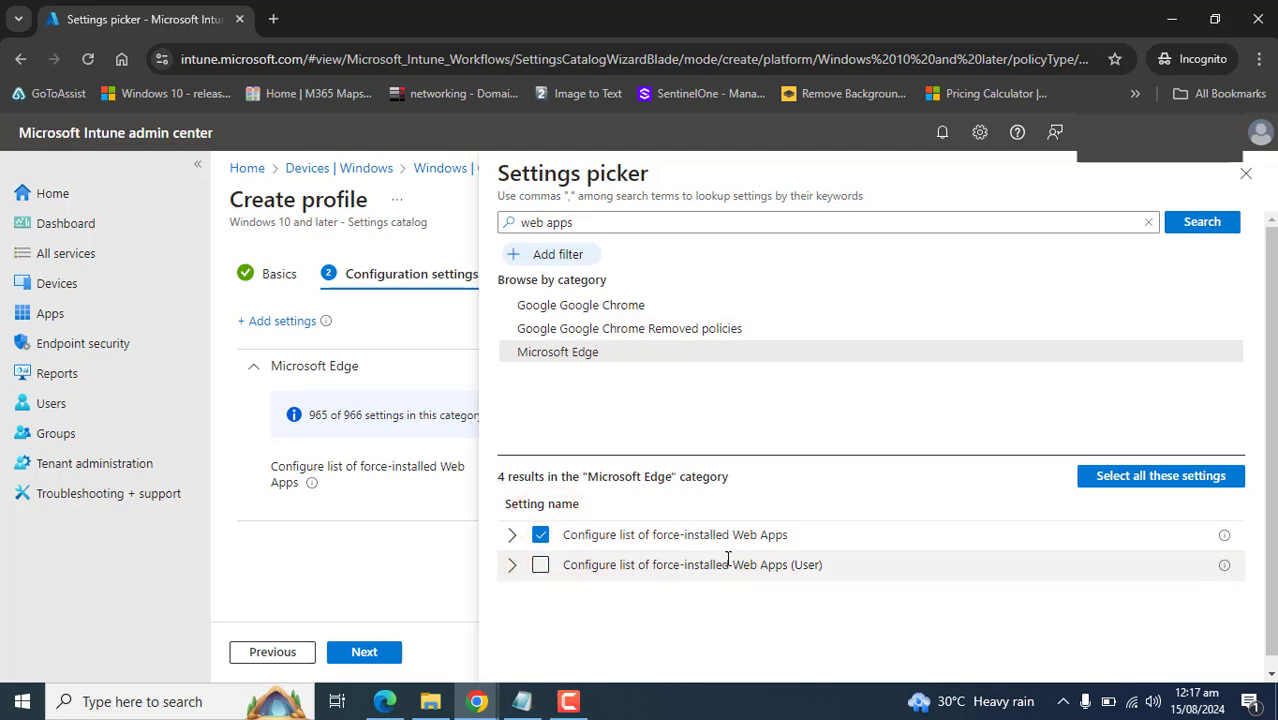
pyautogui.moveTo(1271, 380); pyautogui.dragTo(1273, 478)
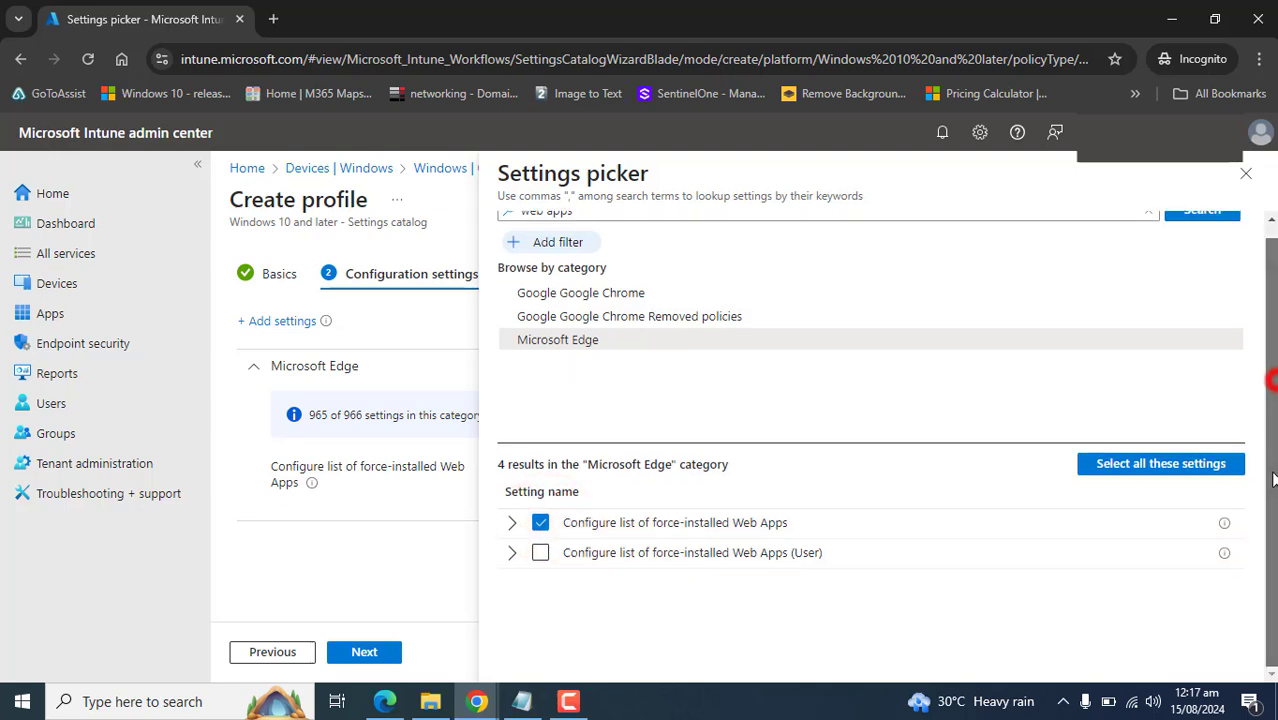
pyautogui.click(1245, 177)
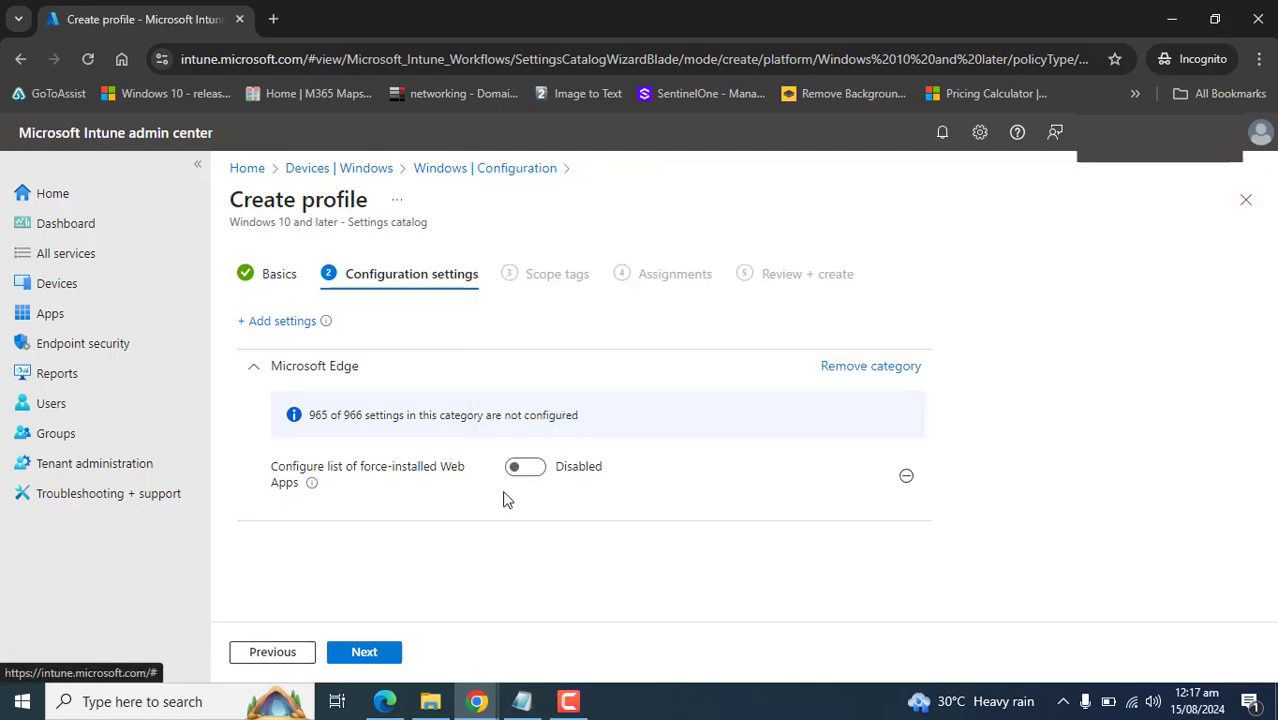
# Step: Enable "Configure list of force-installed Web Apps" and highlight the "(Device)" part of its URL setting's label
pyautogui.moveTo(286, 466); pyautogui.dragTo(437, 472)
pyautogui.click(507, 571)
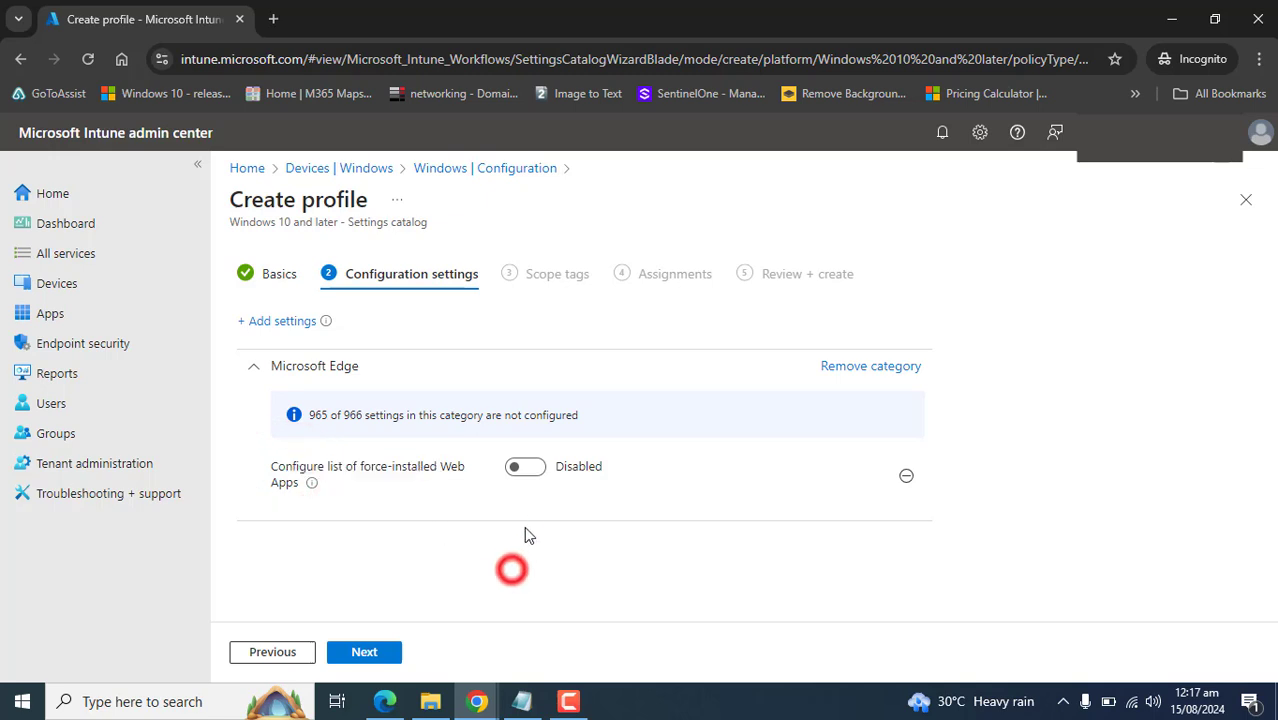
pyautogui.click(530, 469)
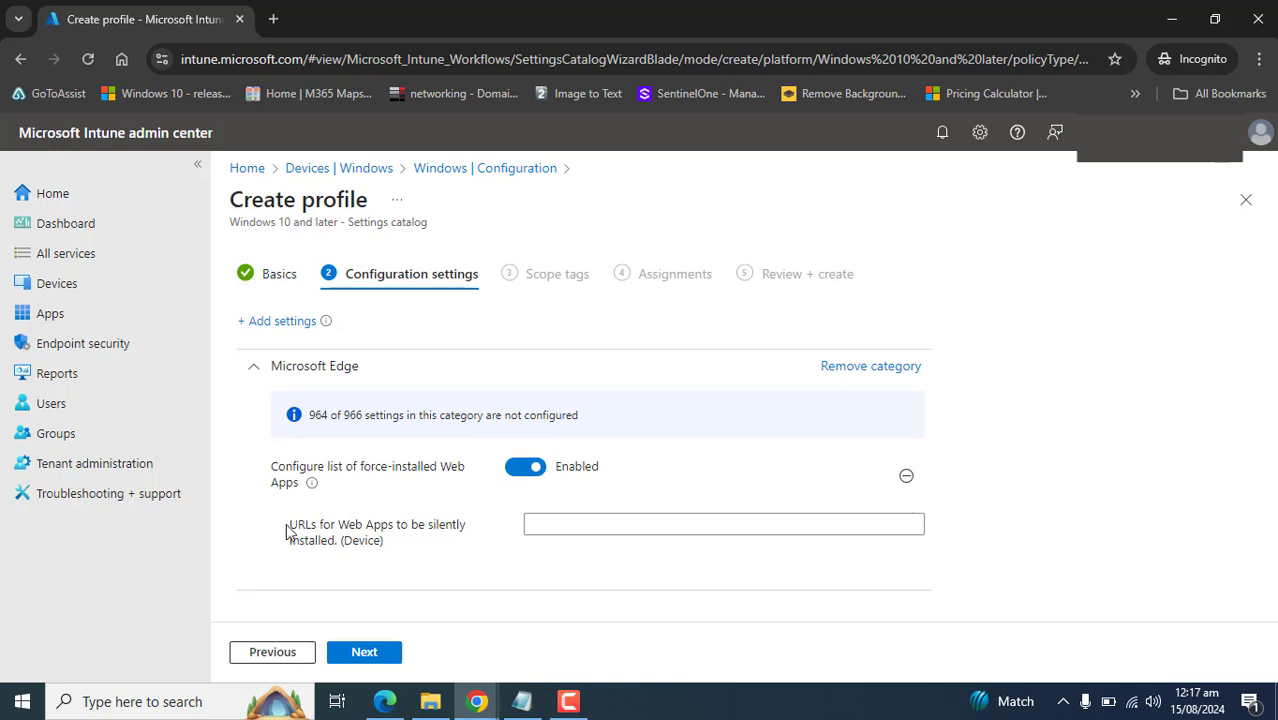
pyautogui.moveTo(287, 530); pyautogui.dragTo(348, 556)
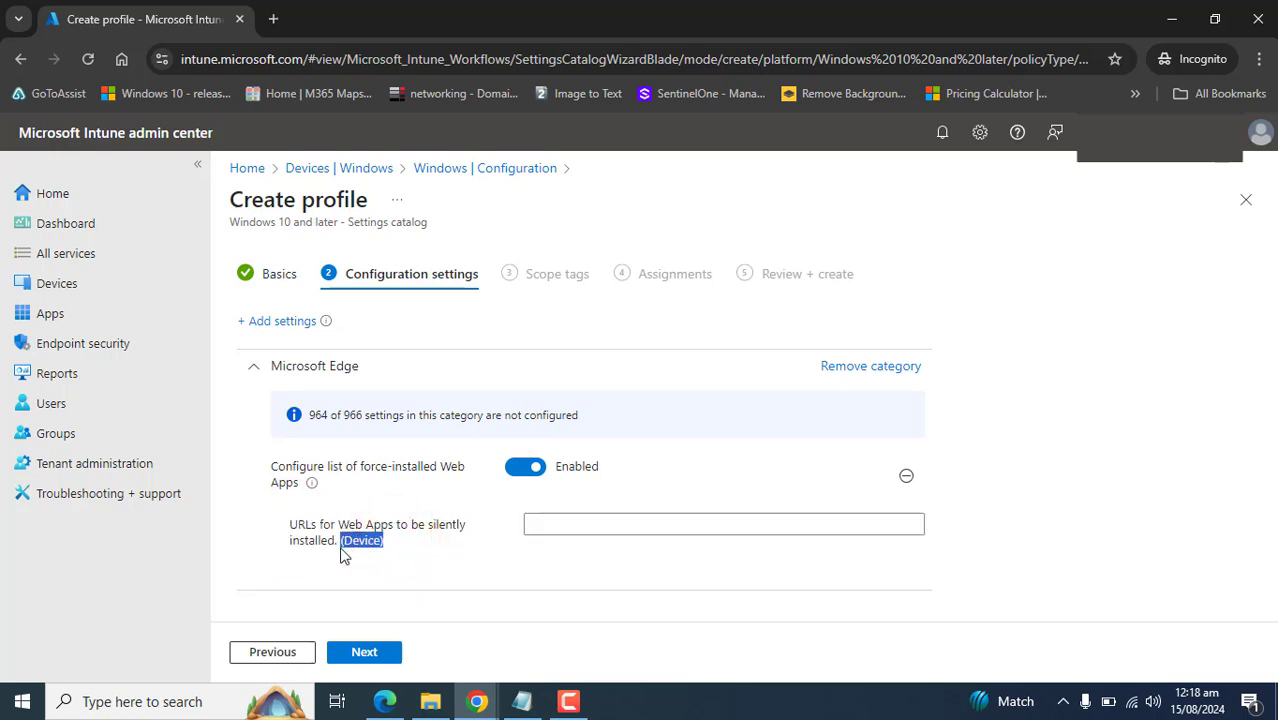
pyautogui.click(627, 592)
pyautogui.click(522, 701)
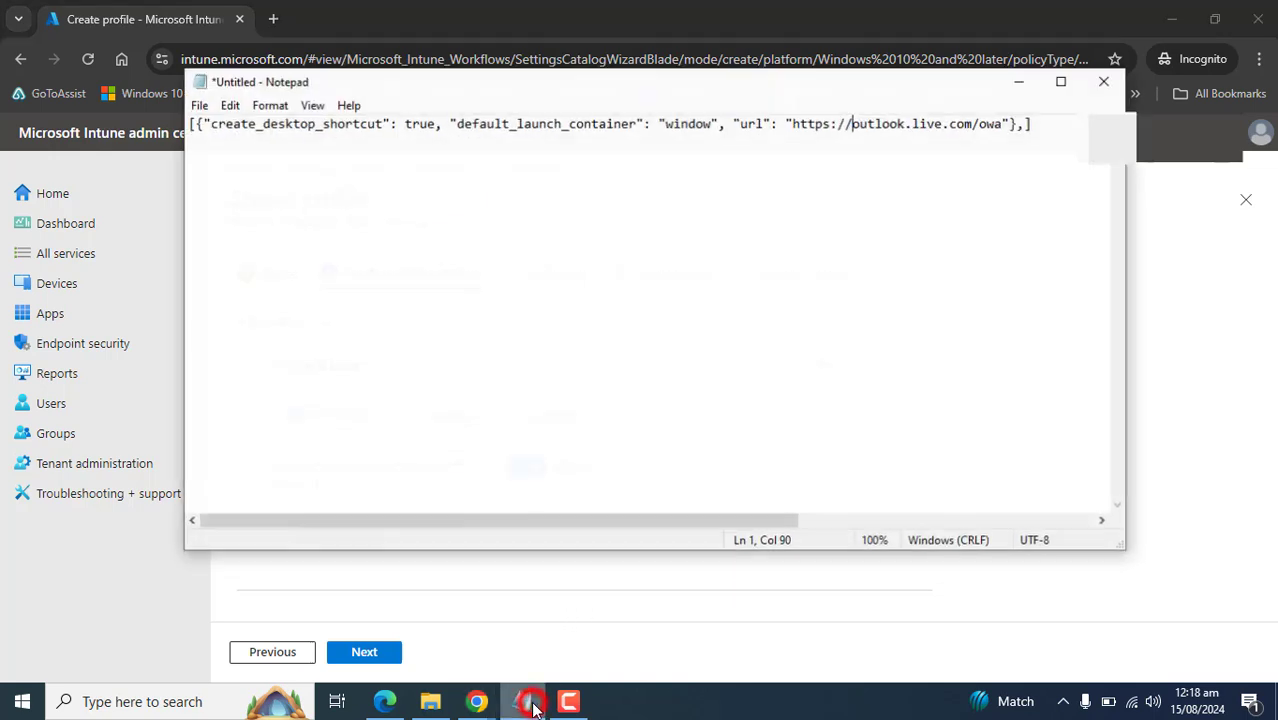
pyautogui.moveTo(1070, 120); pyautogui.dragTo(38, 147)
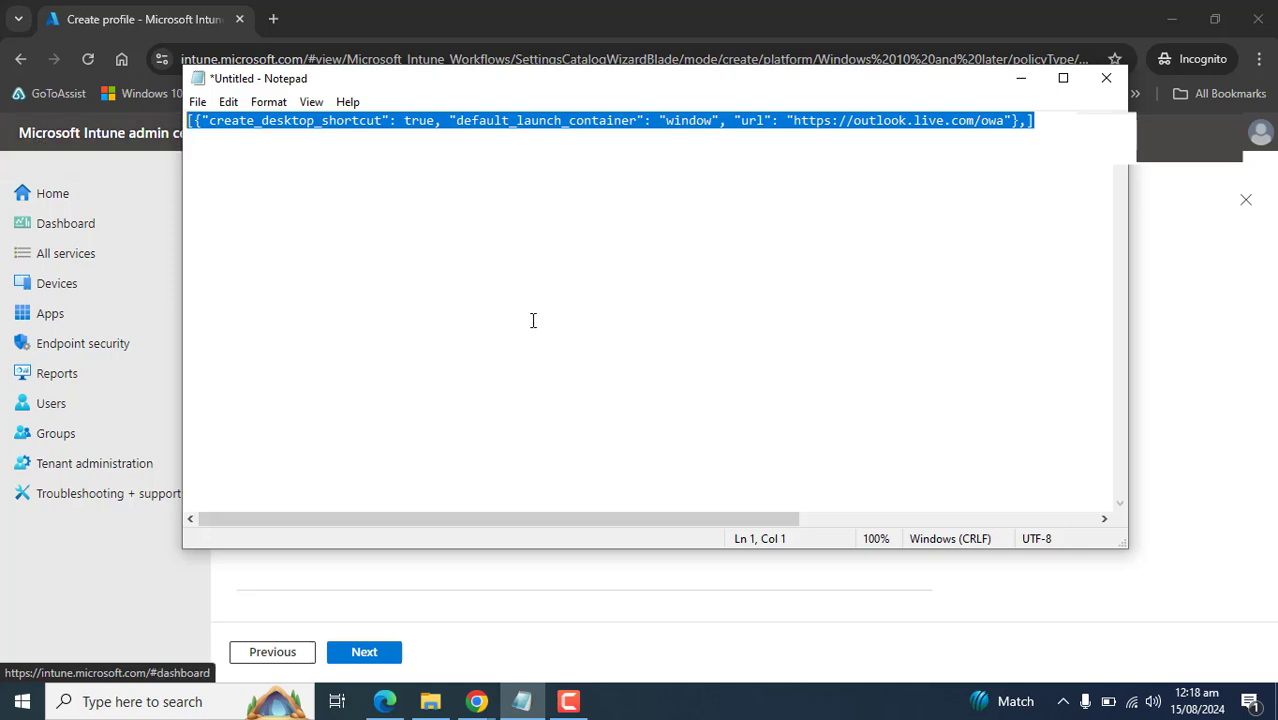
pyautogui.click(893, 615)
pyautogui.click(666, 525)
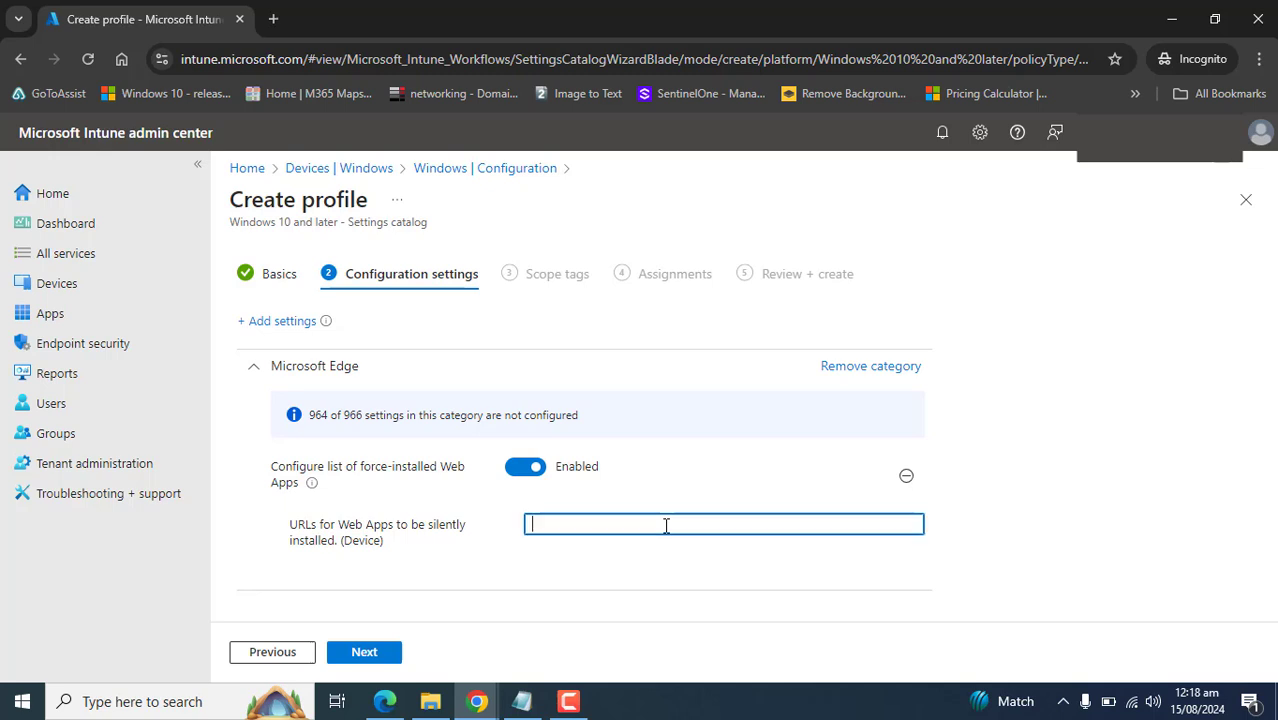
pyautogui.hotkey('ctrl', 'v')
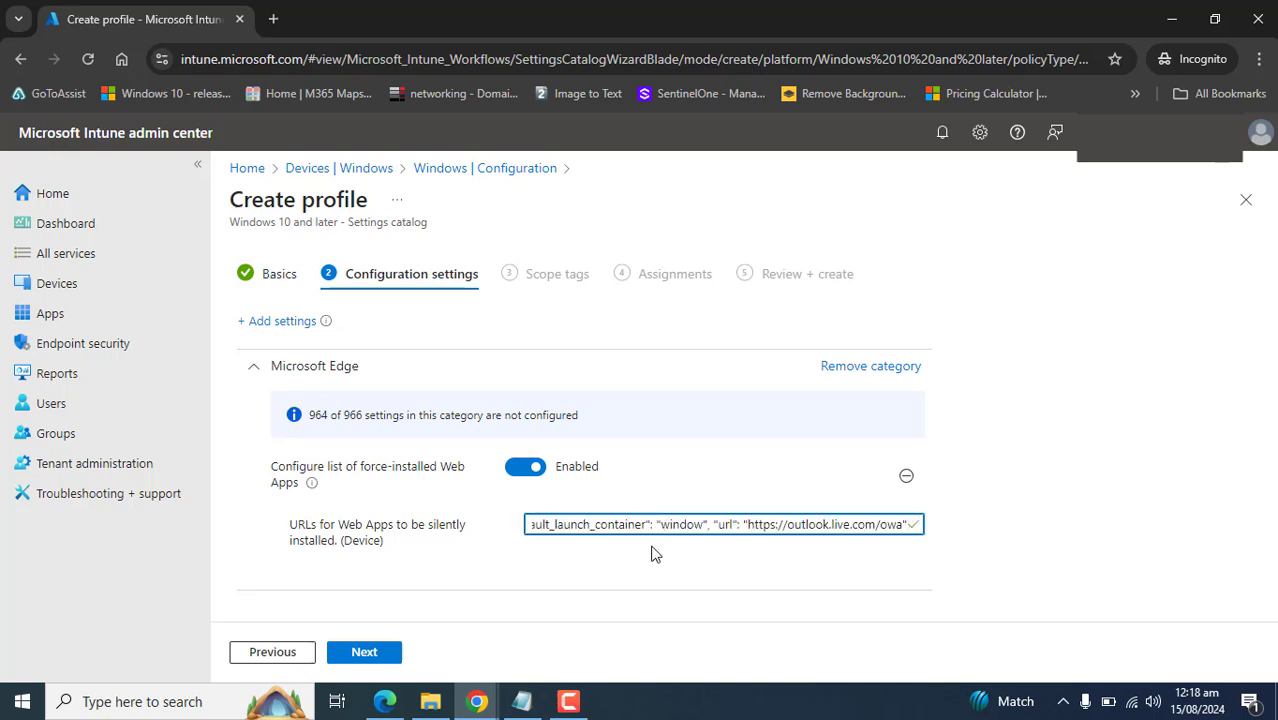
pyautogui.click(522, 701)
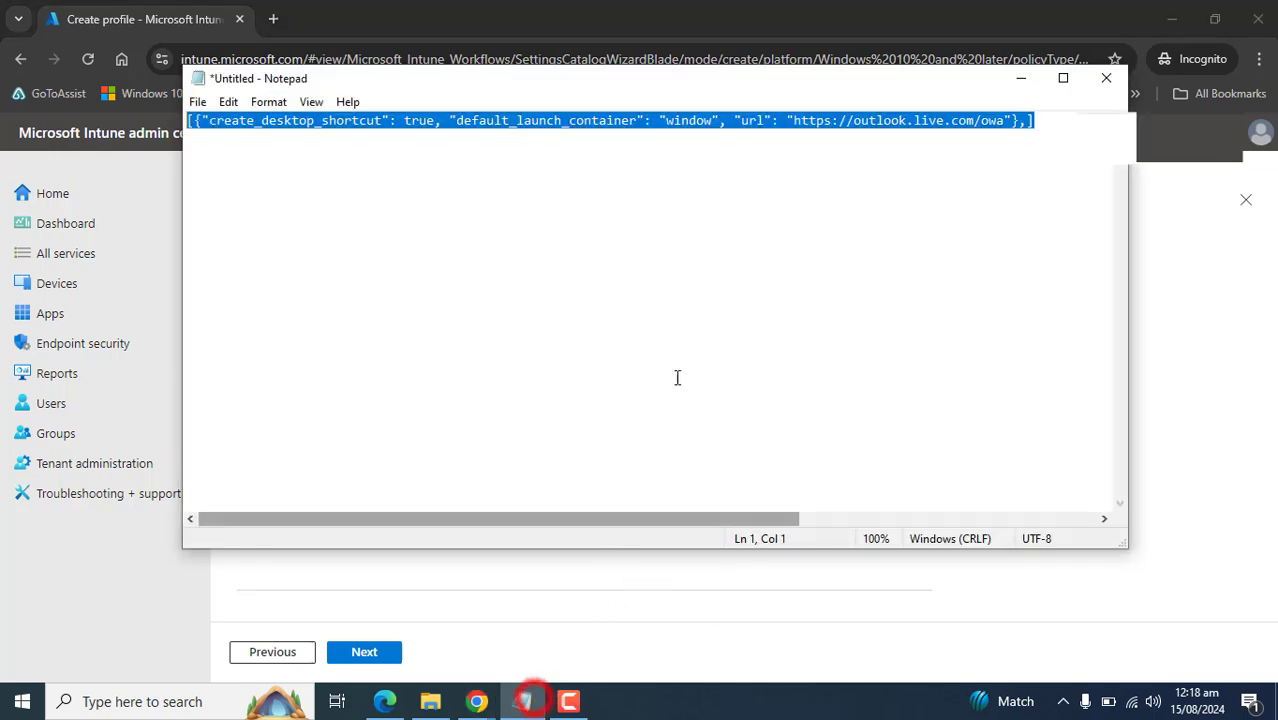
pyautogui.click(684, 346)
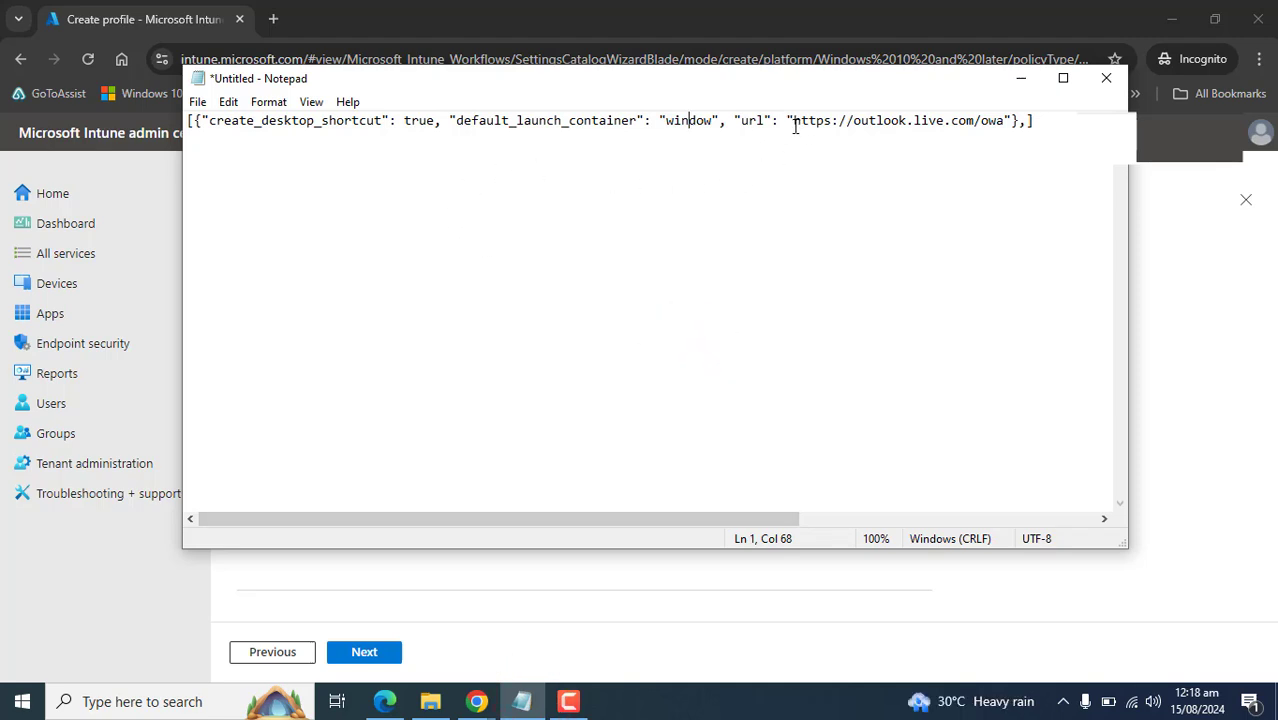
pyautogui.click(1198, 405)
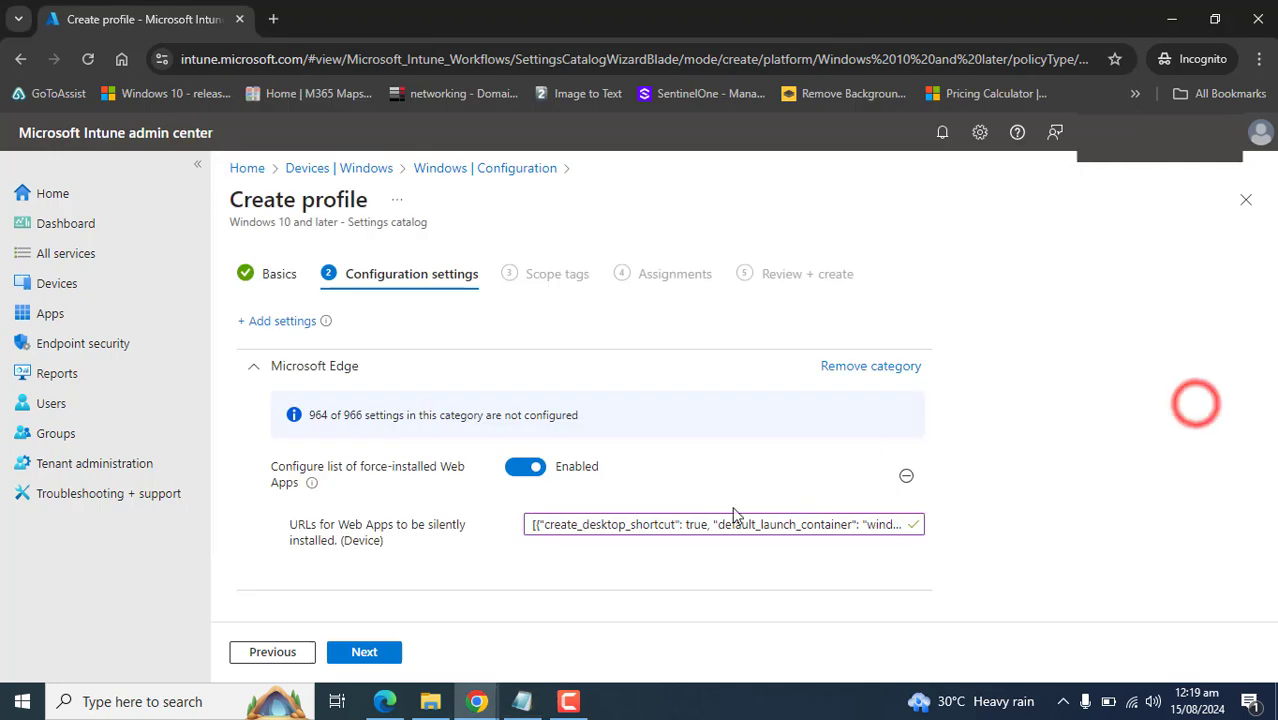
pyautogui.click(732, 524)
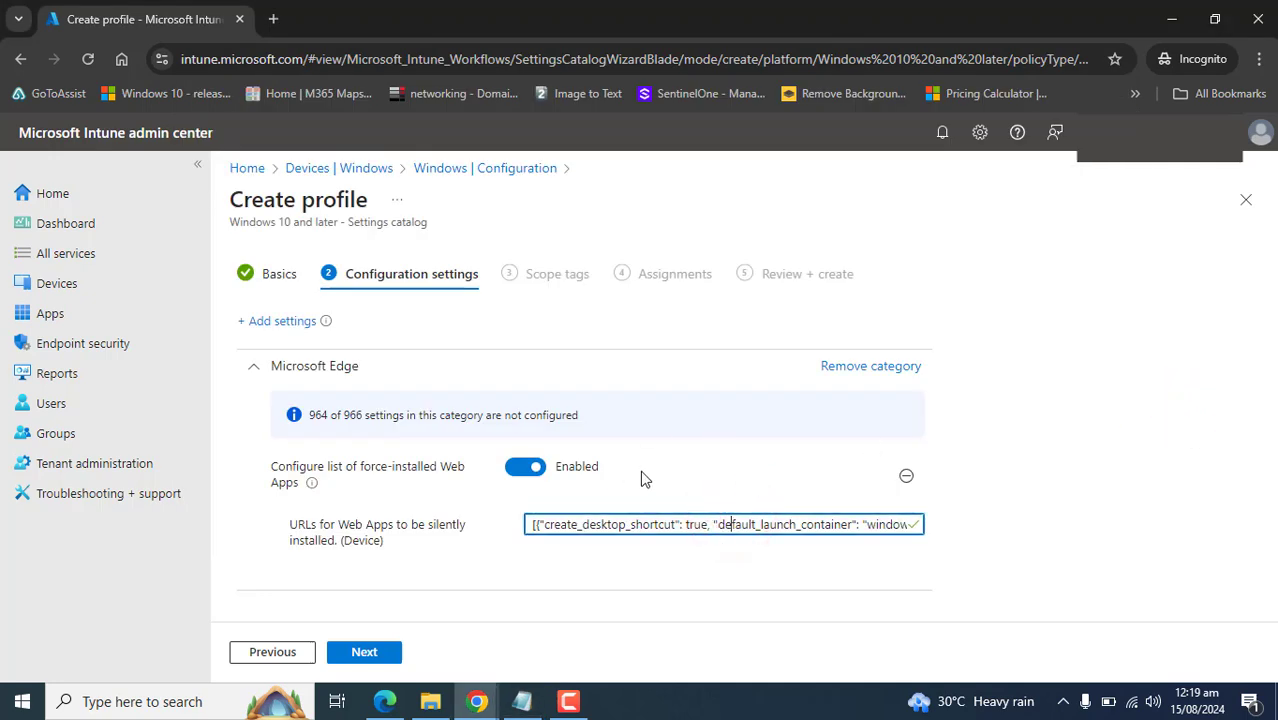
pyautogui.click(522, 701)
pyautogui.click(753, 222)
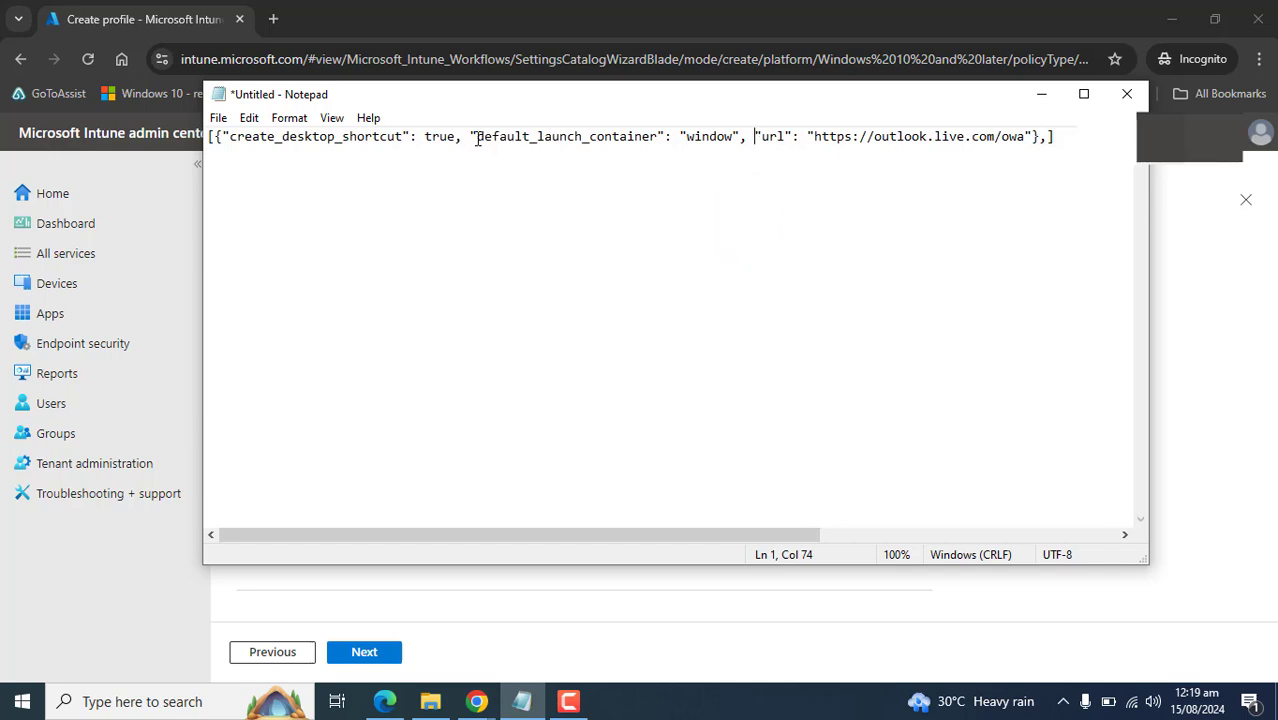
pyautogui.moveTo(478, 138); pyautogui.dragTo(1034, 137)
pyautogui.hotkey('ctrl', 'c')
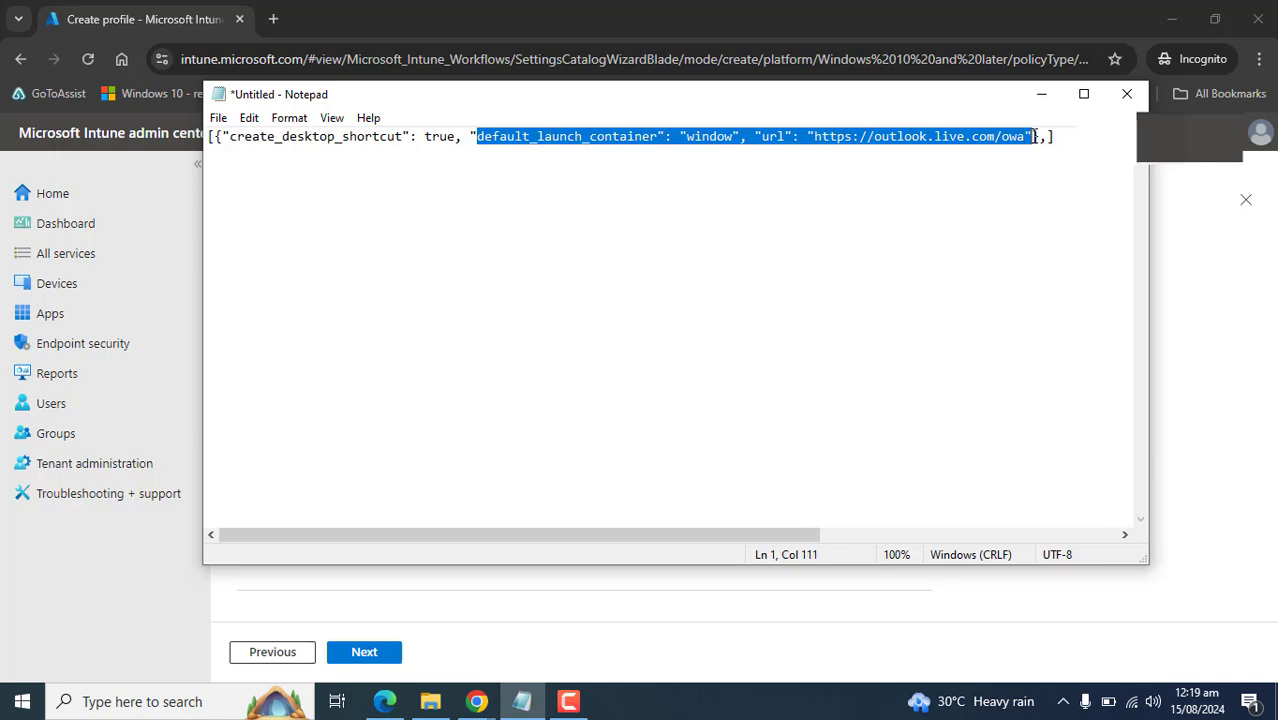
pyautogui.click(963, 311)
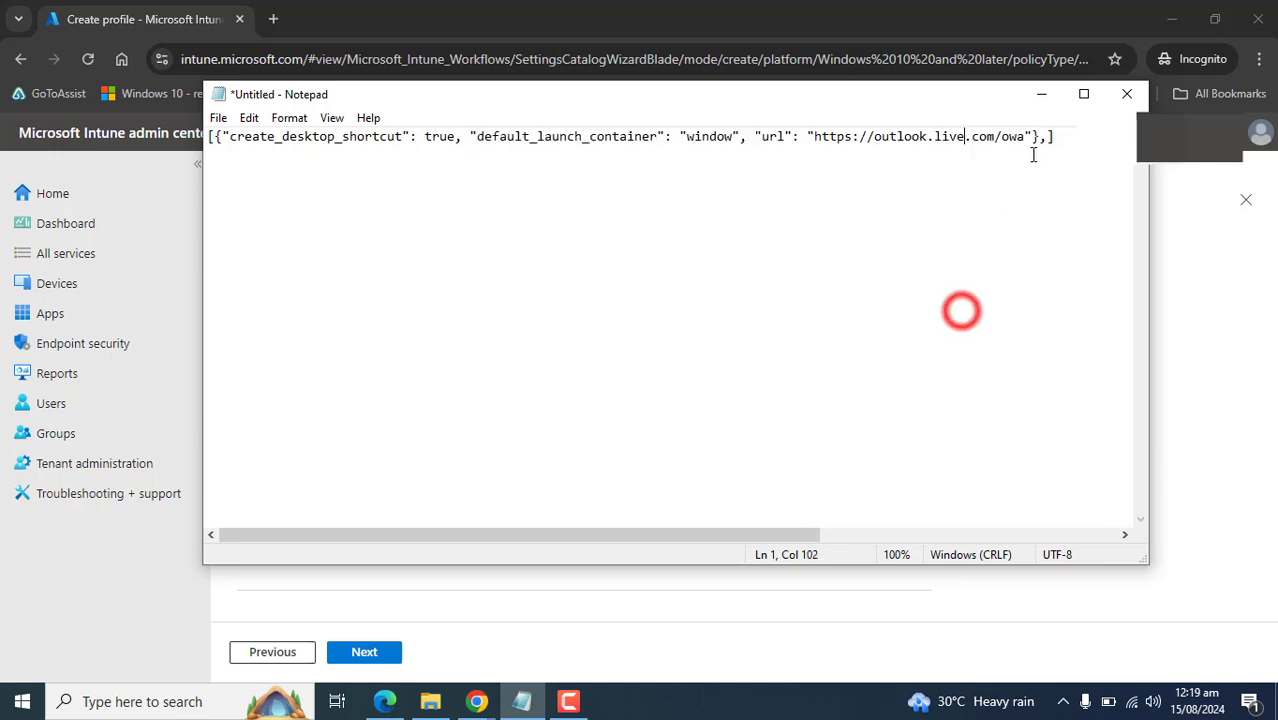
pyautogui.hotkey('ctrl', 'v')
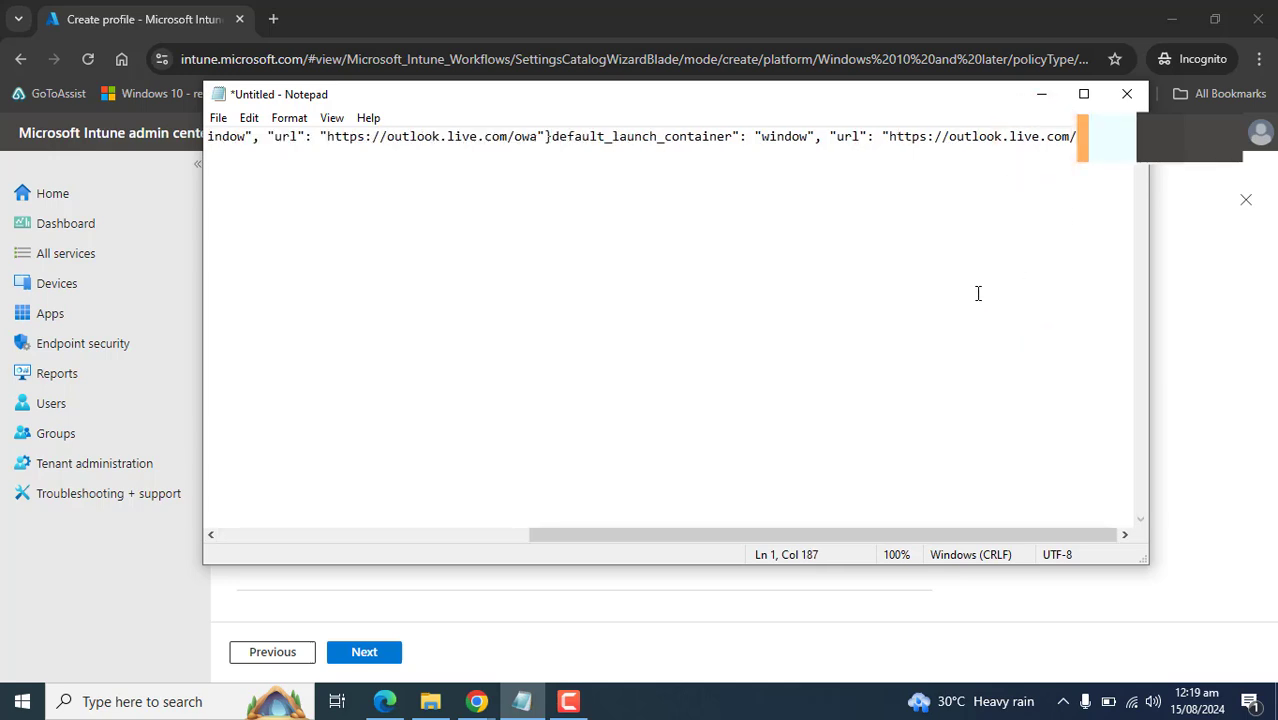
pyautogui.click(549, 133)
pyautogui.write('{"')
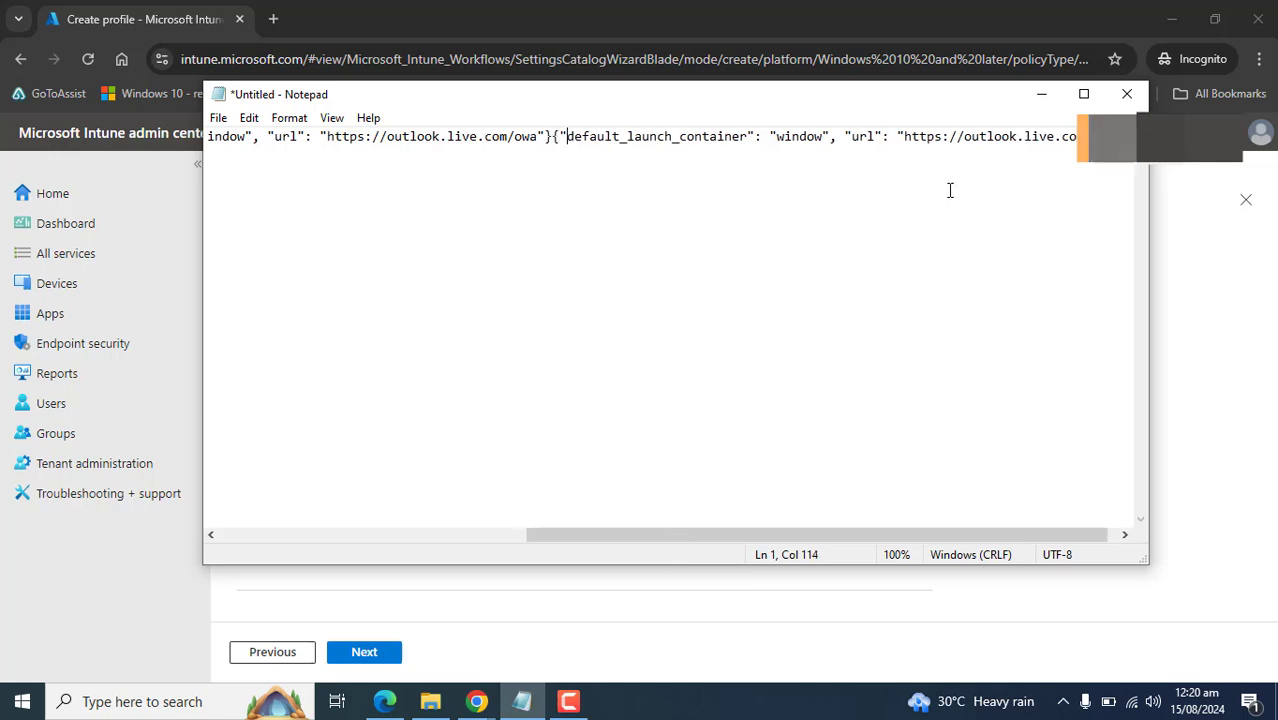
pyautogui.moveTo(963, 137); pyautogui.dragTo(1082, 137)
pyautogui.write('iteepk.com"},]')
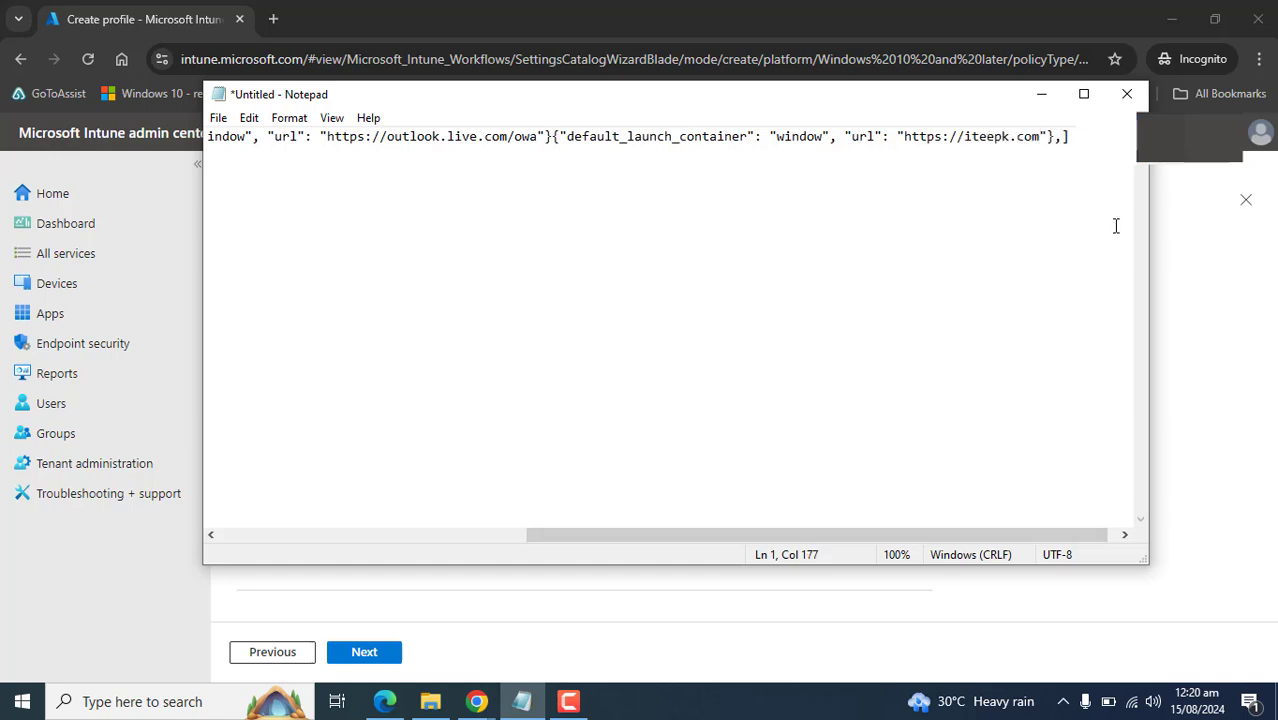
# Step: Examine the full two-entry web app JSON in the enlarged Notepad window, then return to the Intune profile
pyautogui.click(1083, 94)
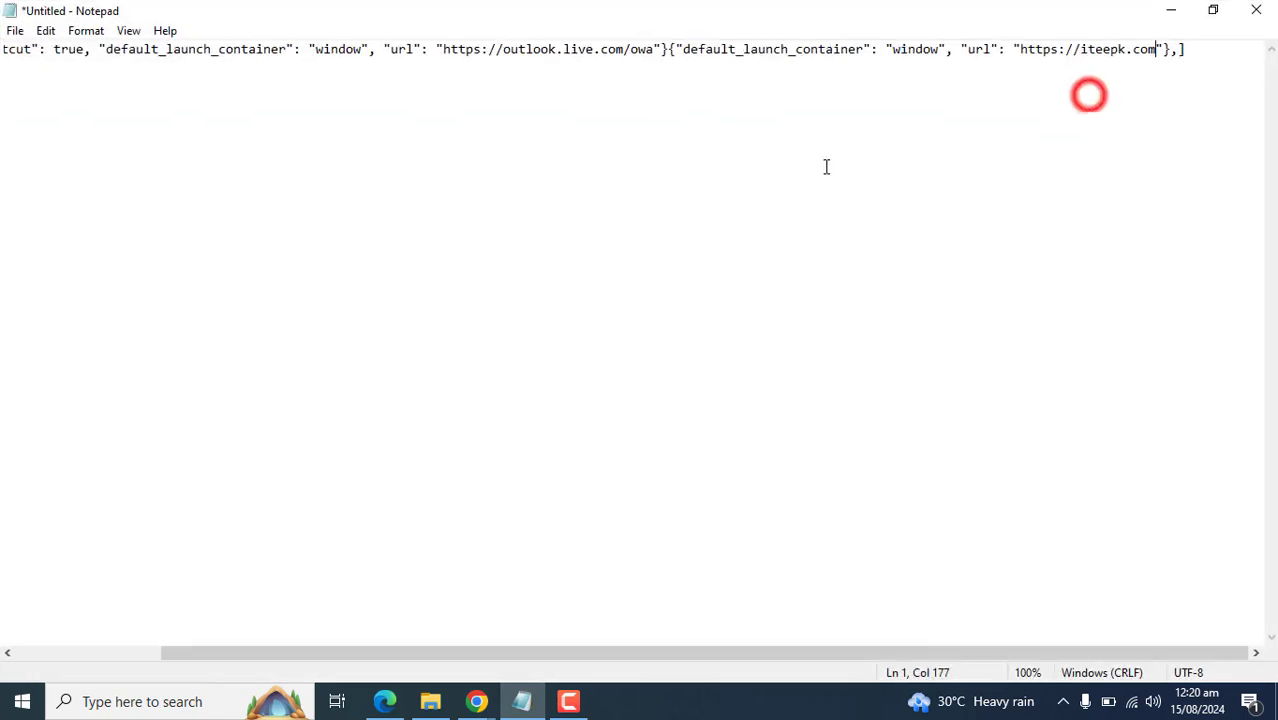
pyautogui.moveTo(502, 653); pyautogui.dragTo(214, 579)
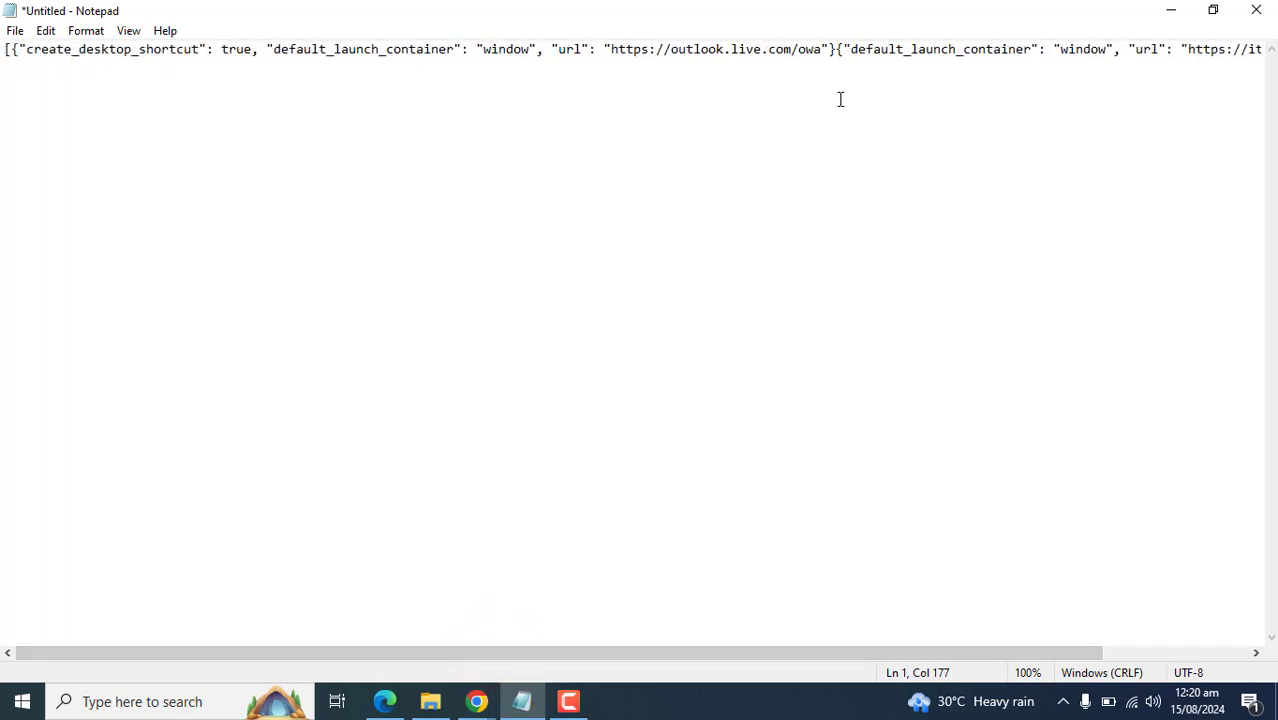
pyautogui.click(395, 135)
pyautogui.click(272, 57)
pyautogui.moveTo(331, 55); pyautogui.dragTo(1169, 57)
pyautogui.click(893, 100)
pyautogui.click(1130, 204)
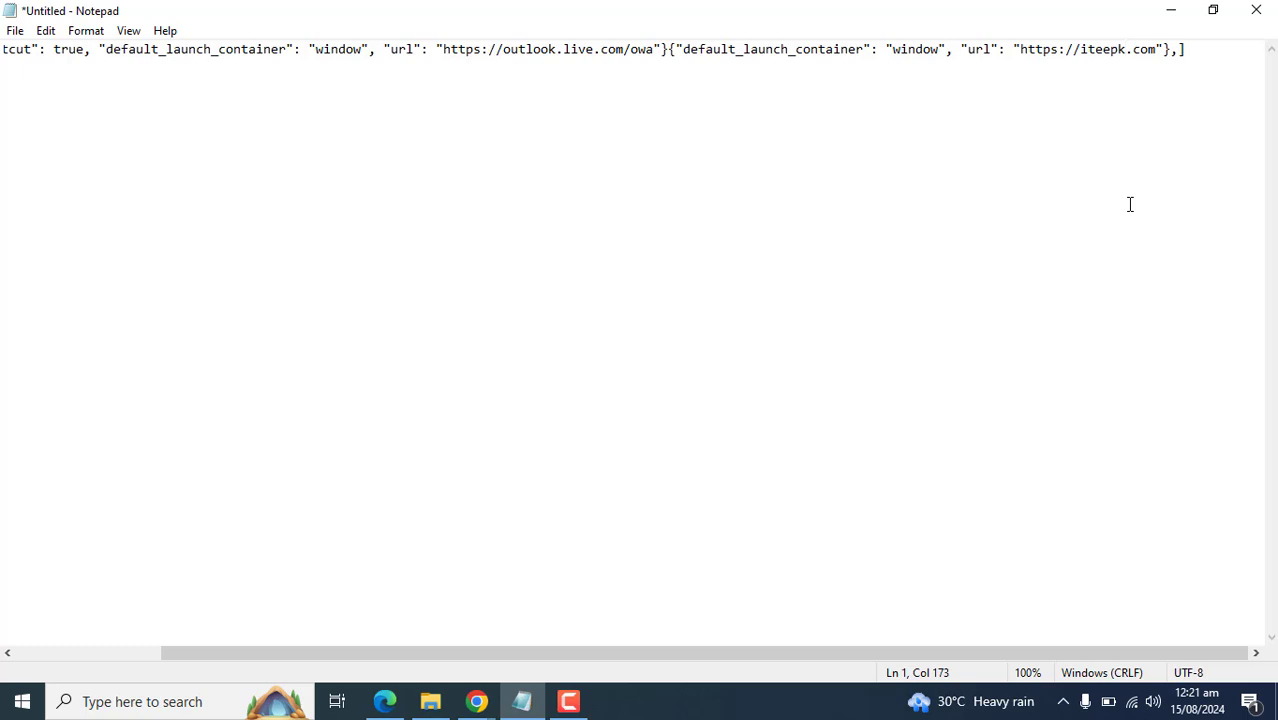
pyautogui.moveTo(415, 650); pyautogui.dragTo(170, 668)
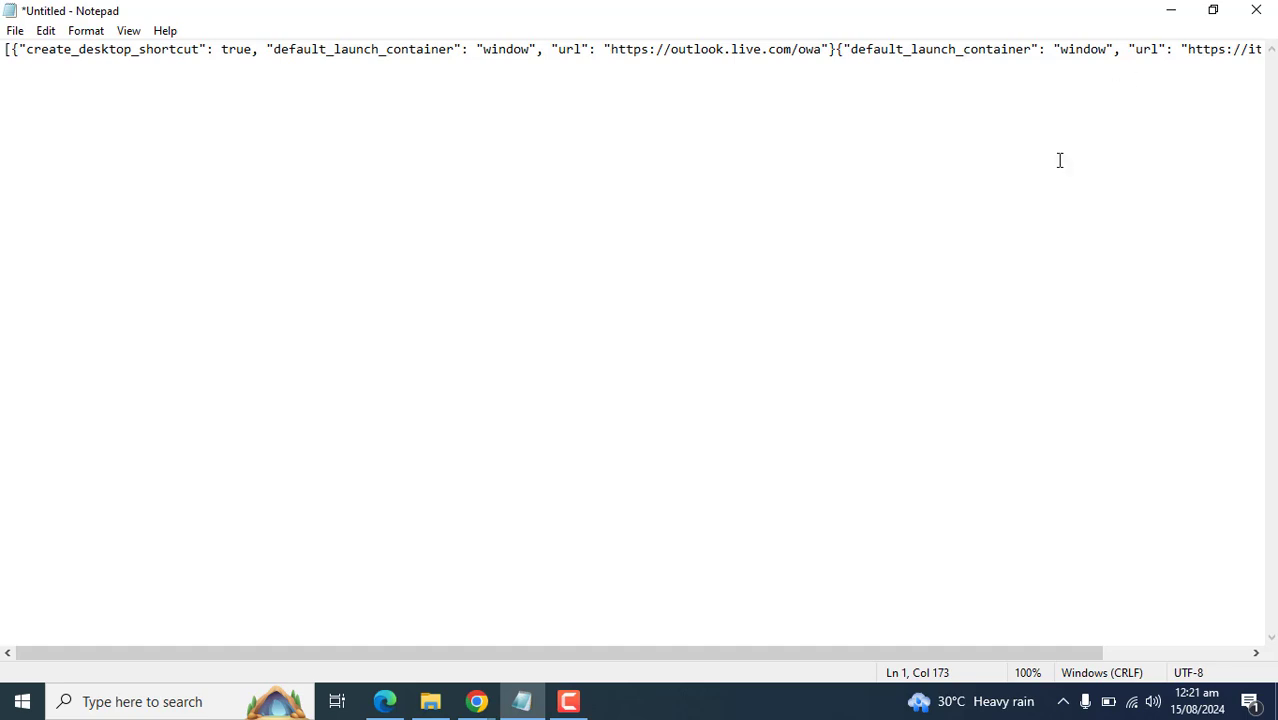
pyautogui.click(1167, 11)
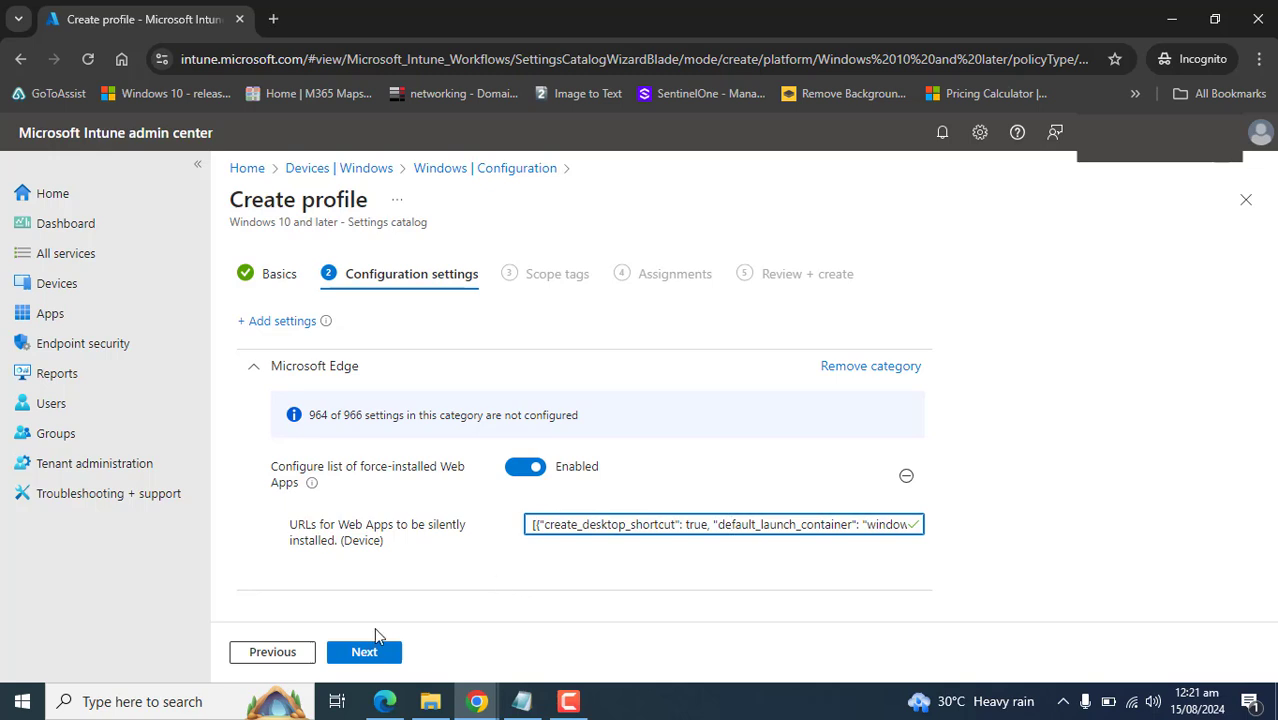
# Step: Keep the Default scope tag and assign the profile to the included group "All Company Devices with E3"
pyautogui.click(355, 652)
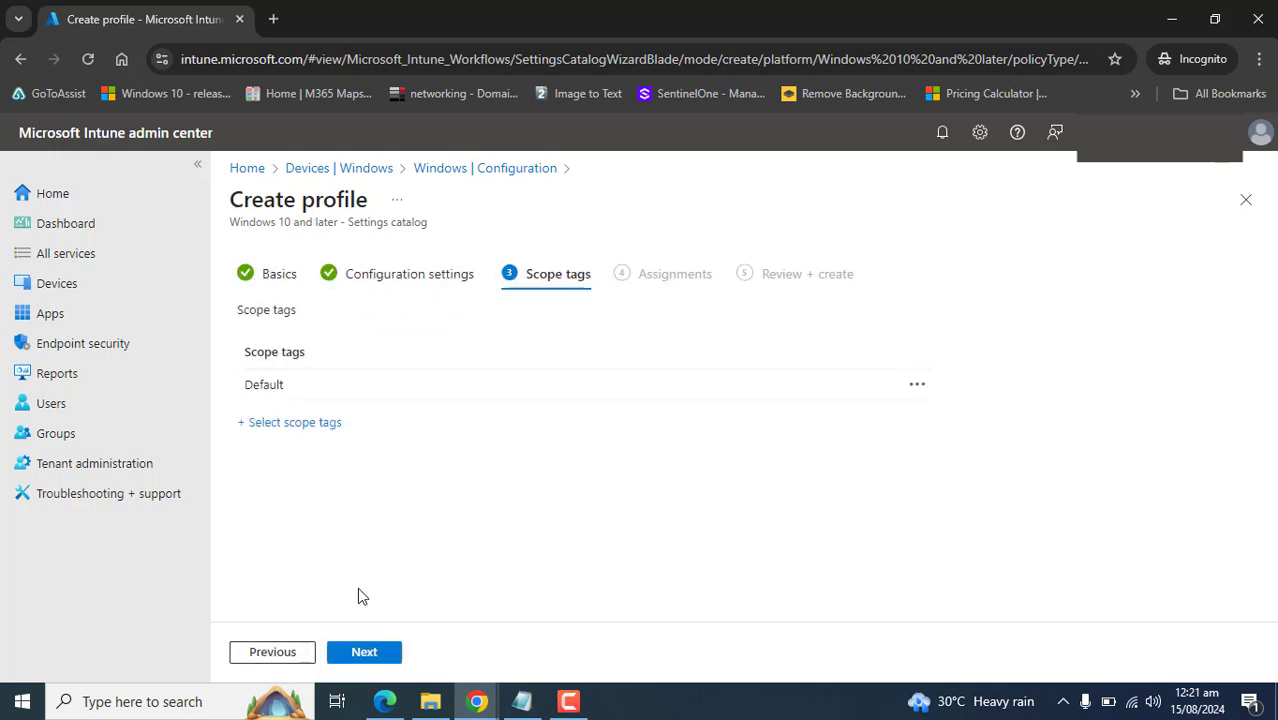
pyautogui.click(353, 652)
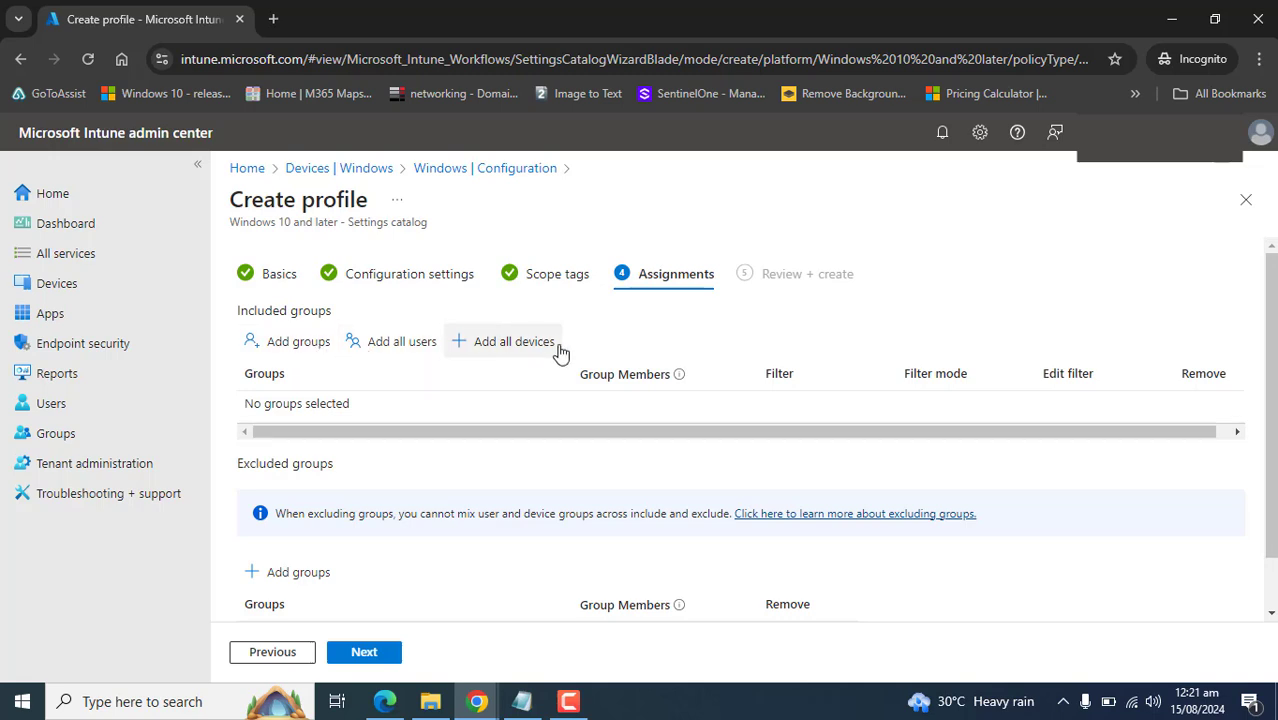
pyautogui.click(299, 337)
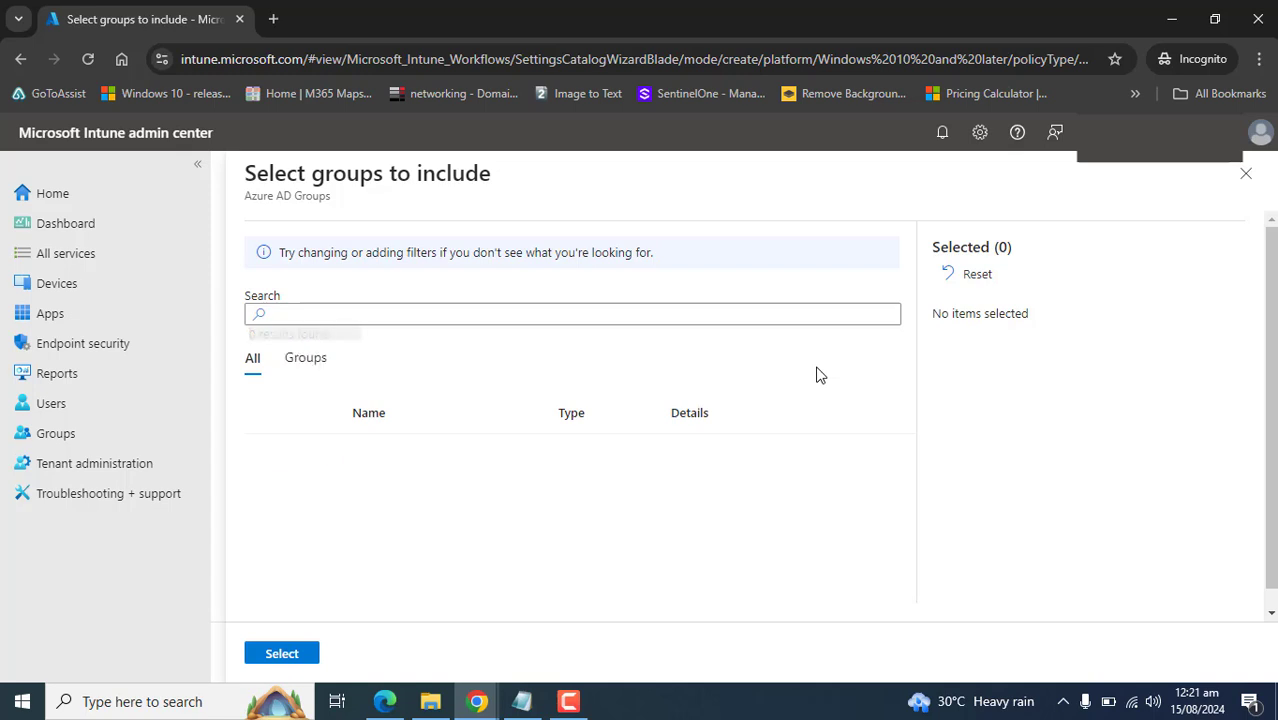
pyautogui.click(308, 360)
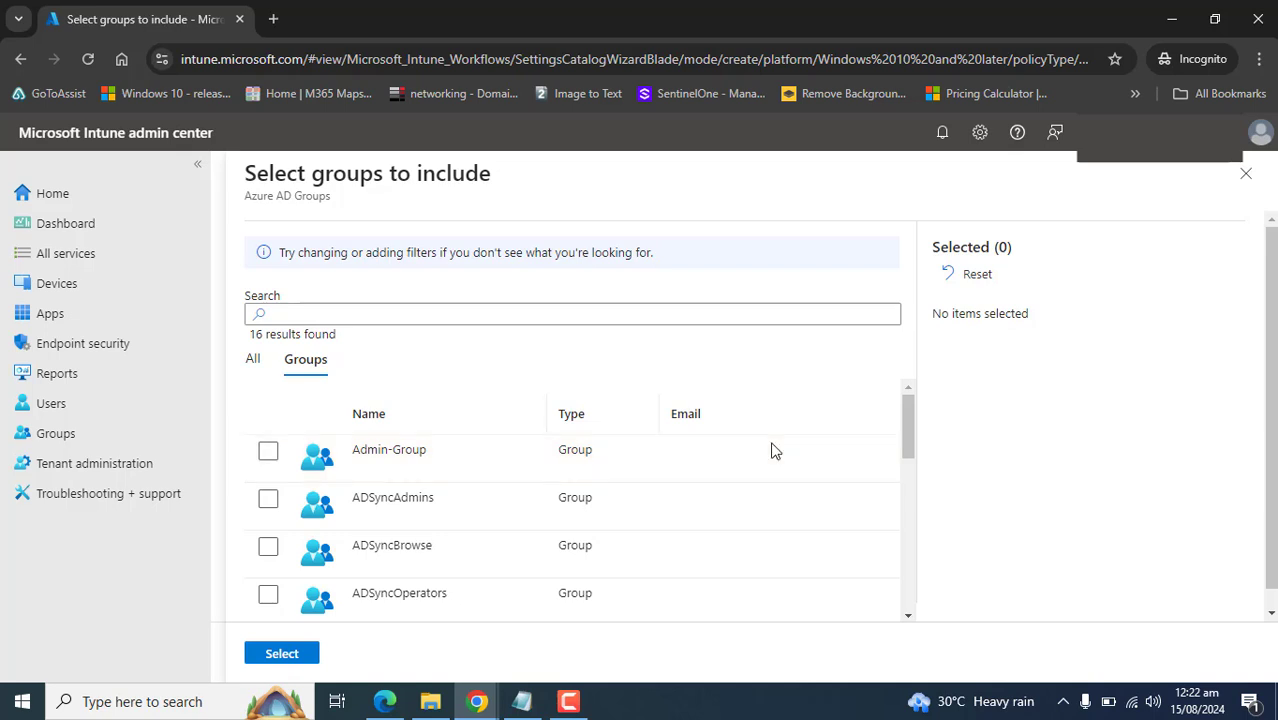
pyautogui.click(776, 320)
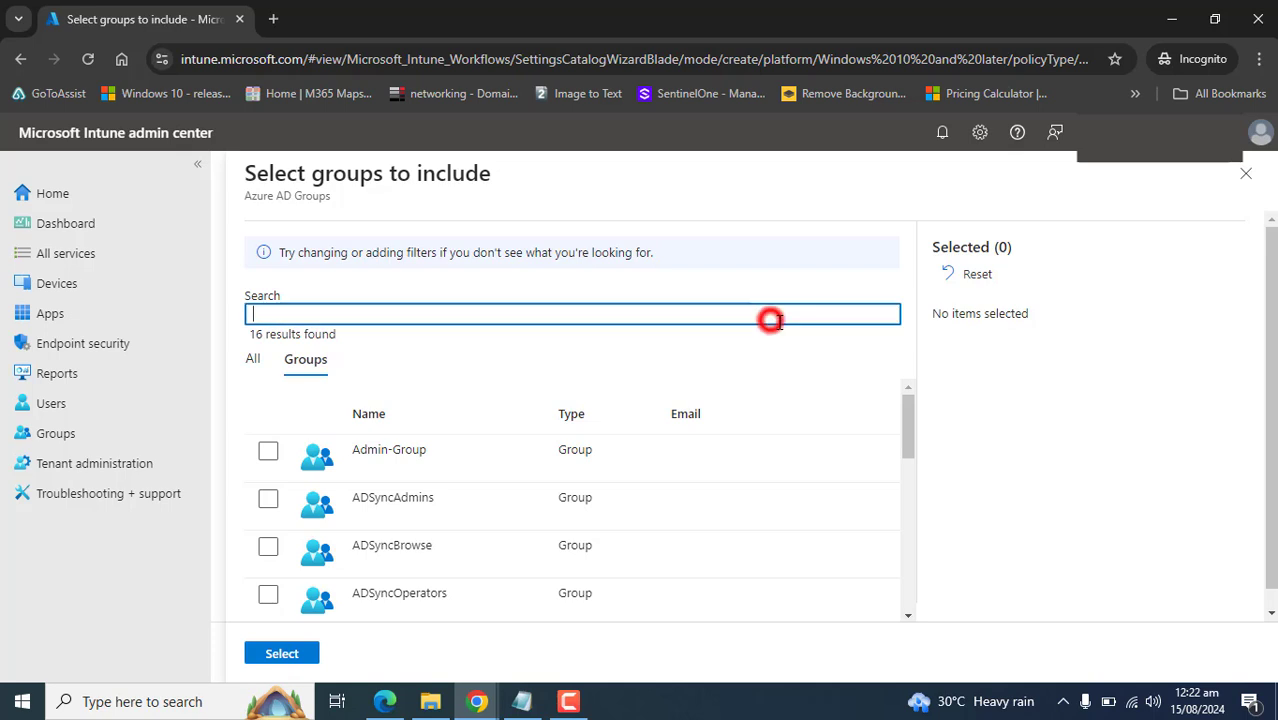
pyautogui.write('all')
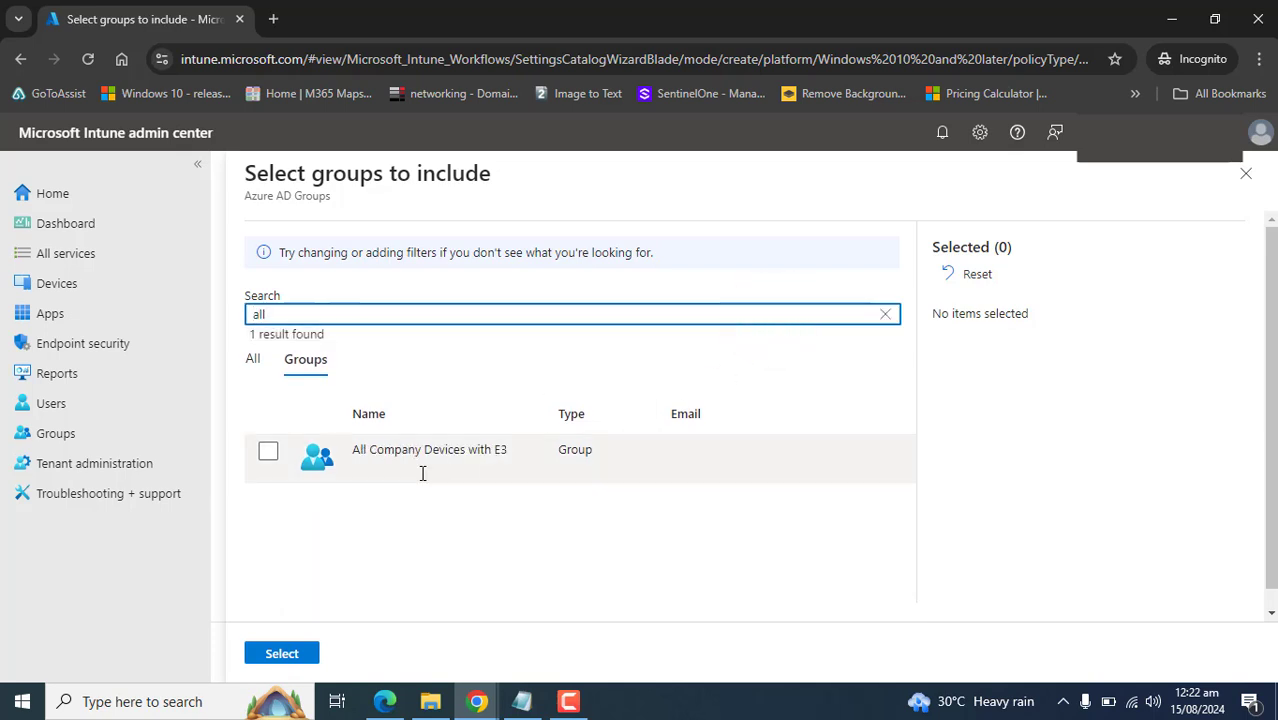
pyautogui.click(409, 470)
pyautogui.click(282, 653)
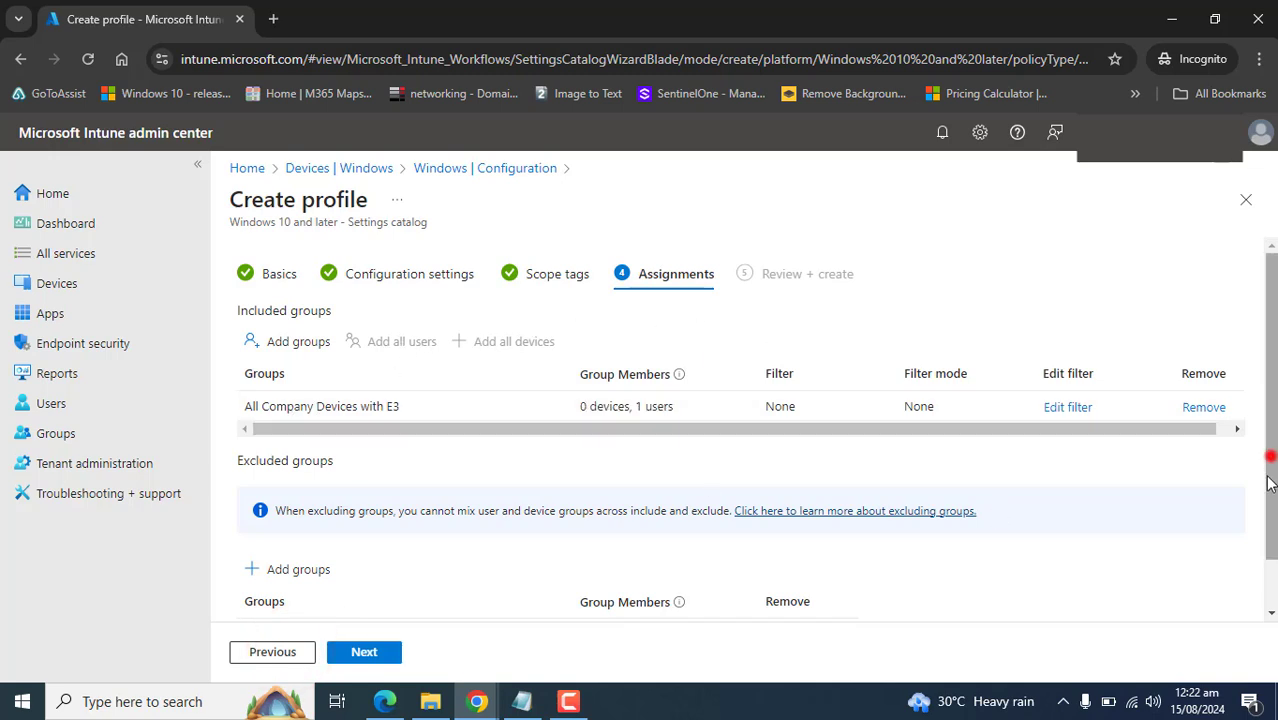
# Step: Review the profile's summary of basics, Microsoft Edge settings and assignments, and create the profile
pyautogui.moveTo(1270, 442); pyautogui.dragTo(1270, 488)
pyautogui.click(392, 650)
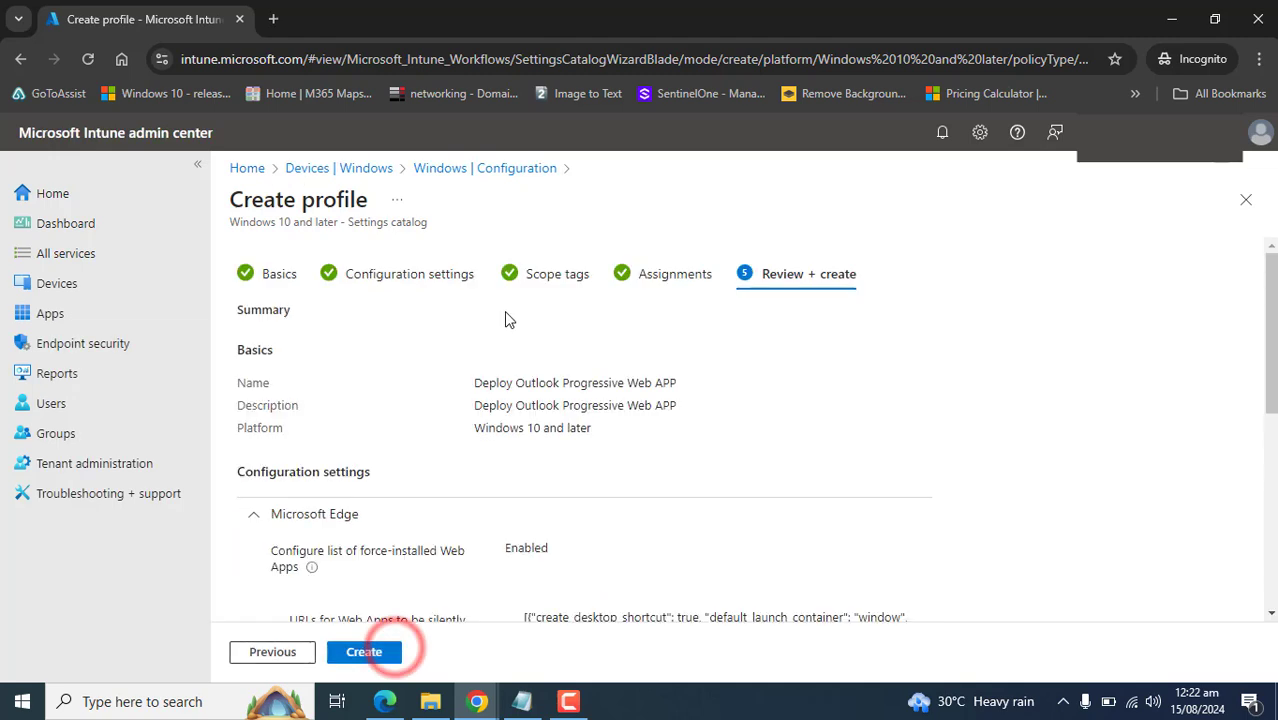
pyautogui.moveTo(1267, 368); pyautogui.dragTo(1268, 468)
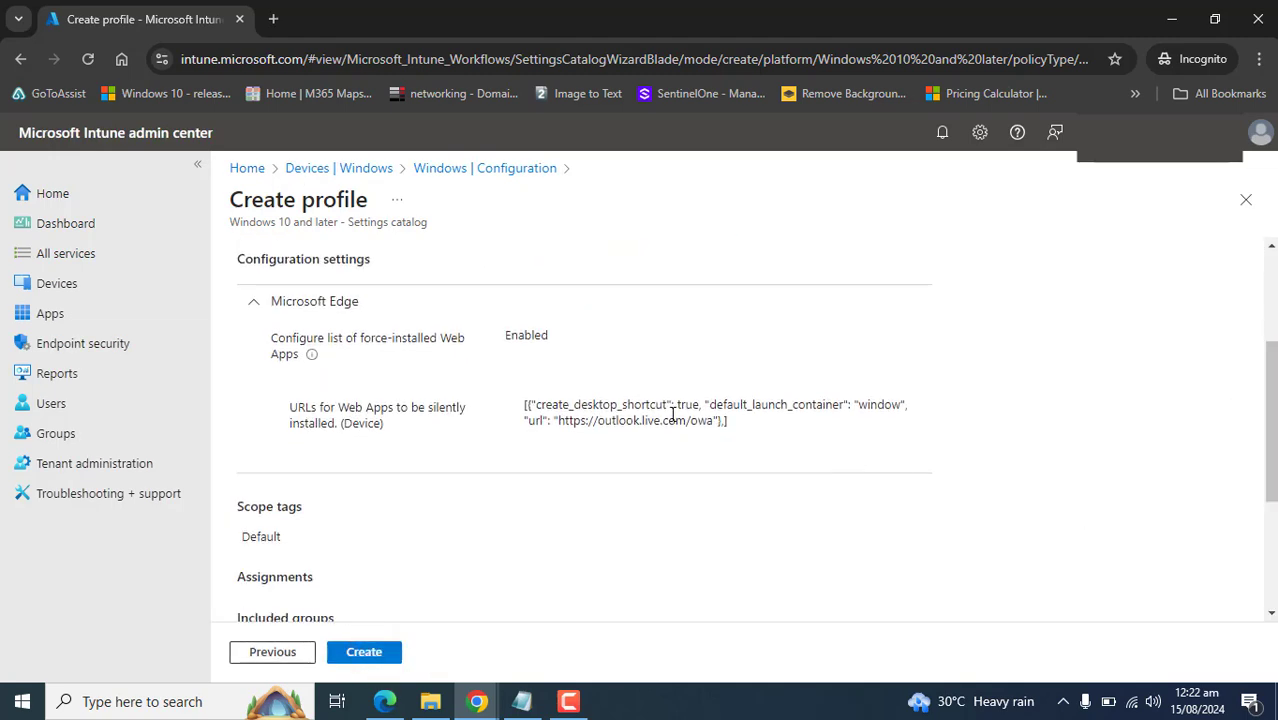
pyautogui.moveTo(1268, 453); pyautogui.dragTo(1268, 600)
pyautogui.moveTo(1270, 442); pyautogui.dragTo(1232, 268)
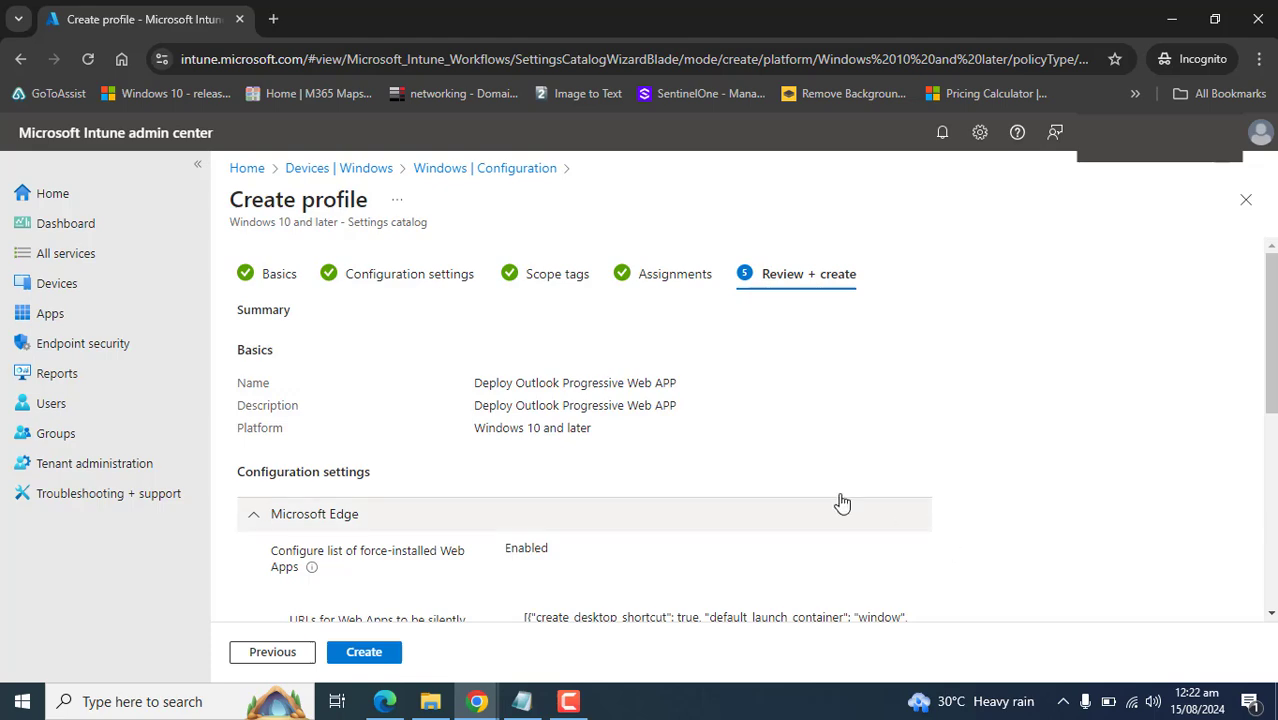
pyautogui.moveTo(1270, 363); pyautogui.dragTo(1248, 540)
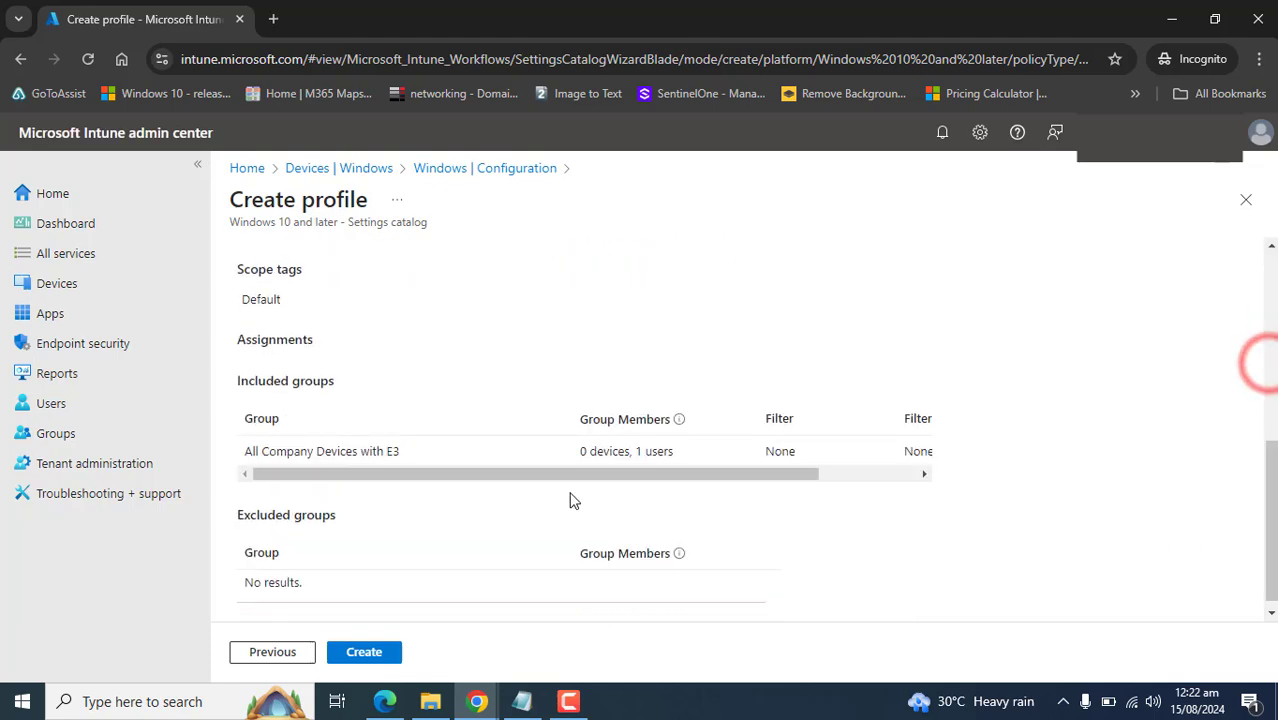
pyautogui.click(364, 652)
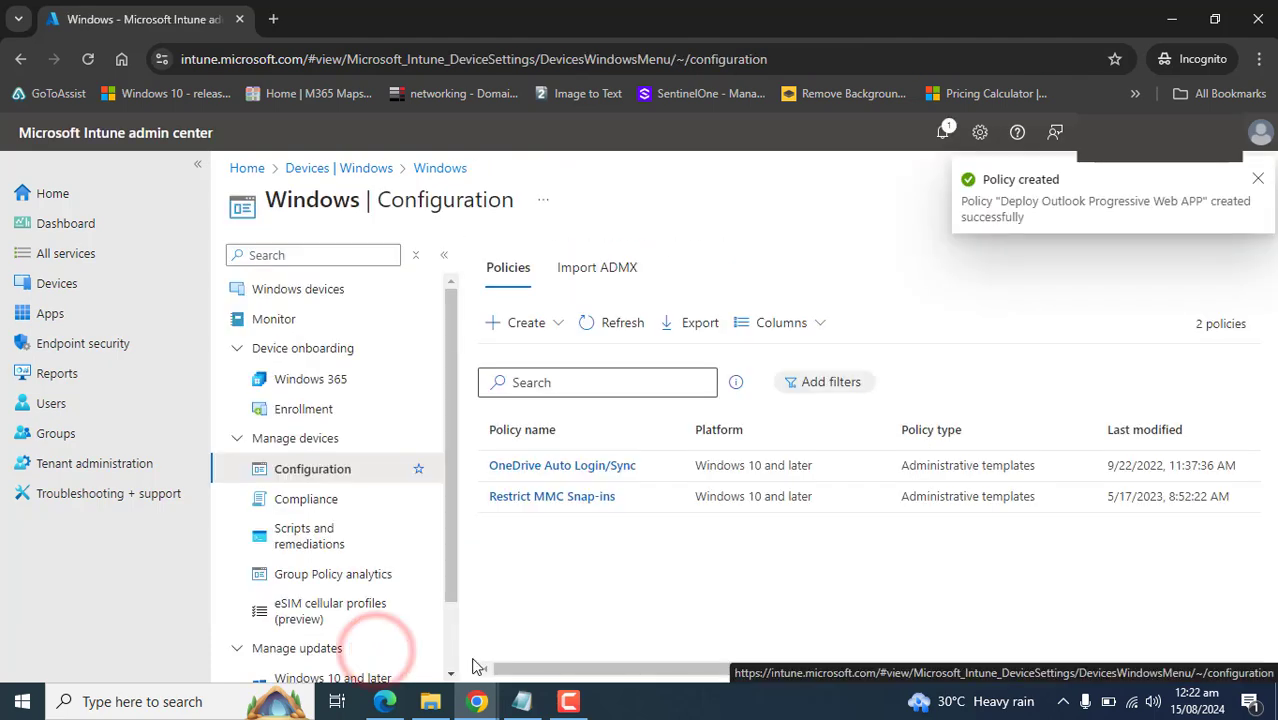
# Step: Refresh the policy list and open the full check-in report of the "Deploy Outlook Progressive Web APP" profile
pyautogui.click(613, 336)
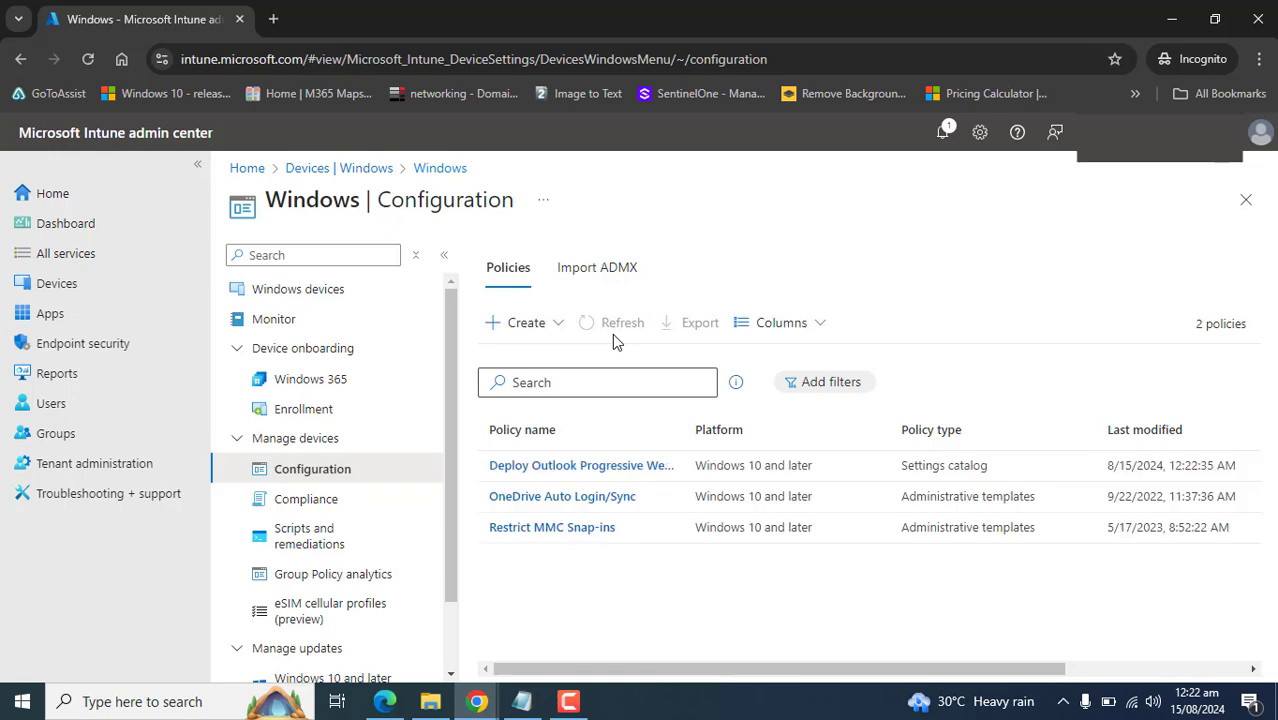
pyautogui.click(636, 465)
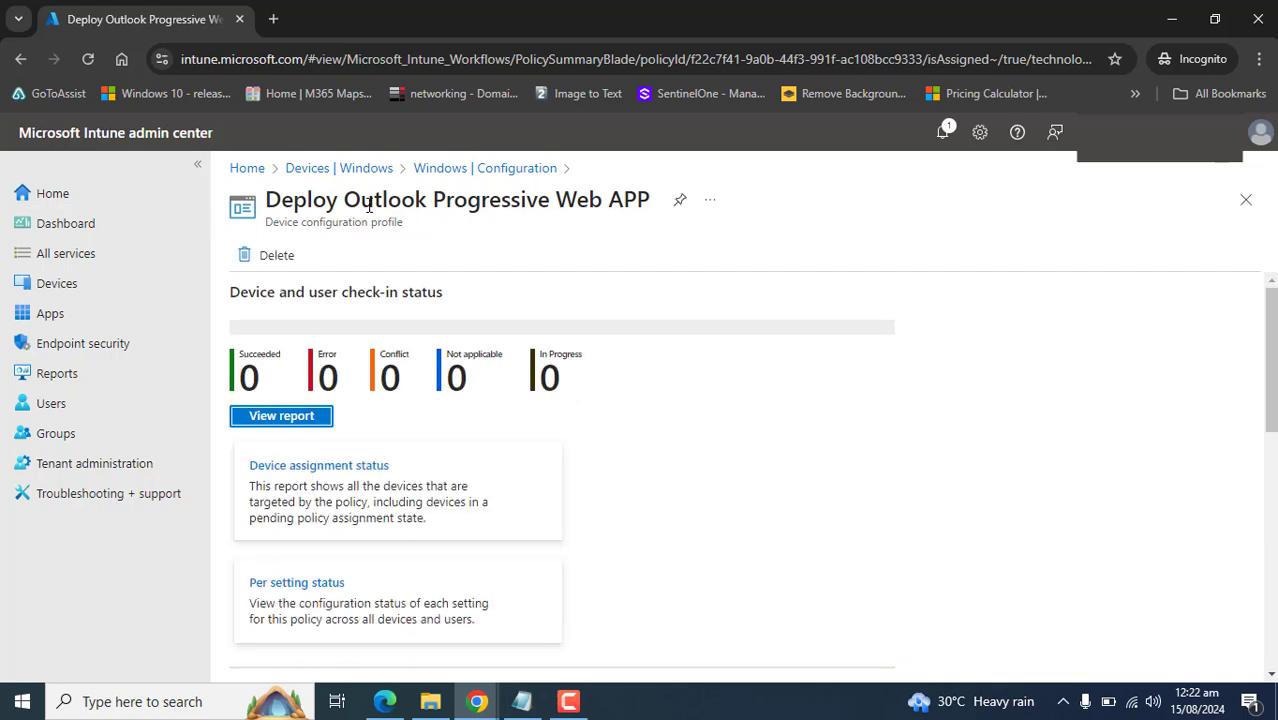
pyautogui.moveTo(433, 204); pyautogui.dragTo(955, 212)
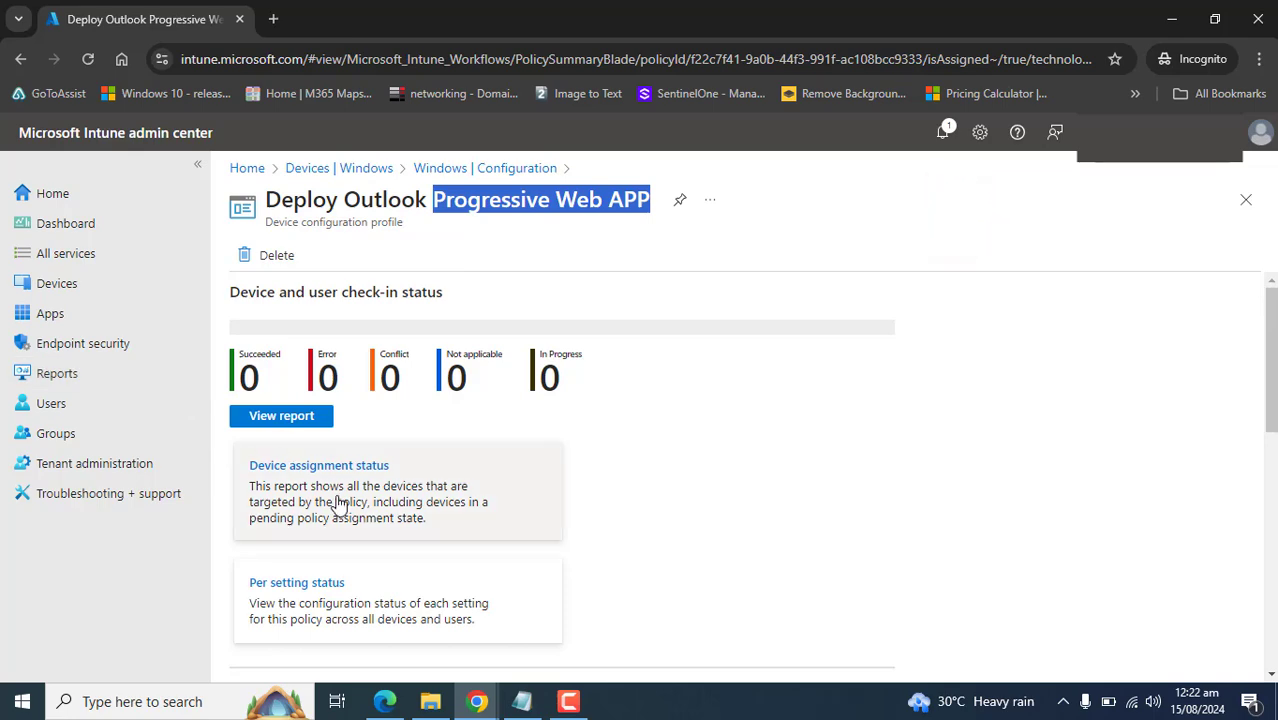
pyautogui.moveTo(1268, 410); pyautogui.dragTo(513, 494)
pyautogui.click(276, 420)
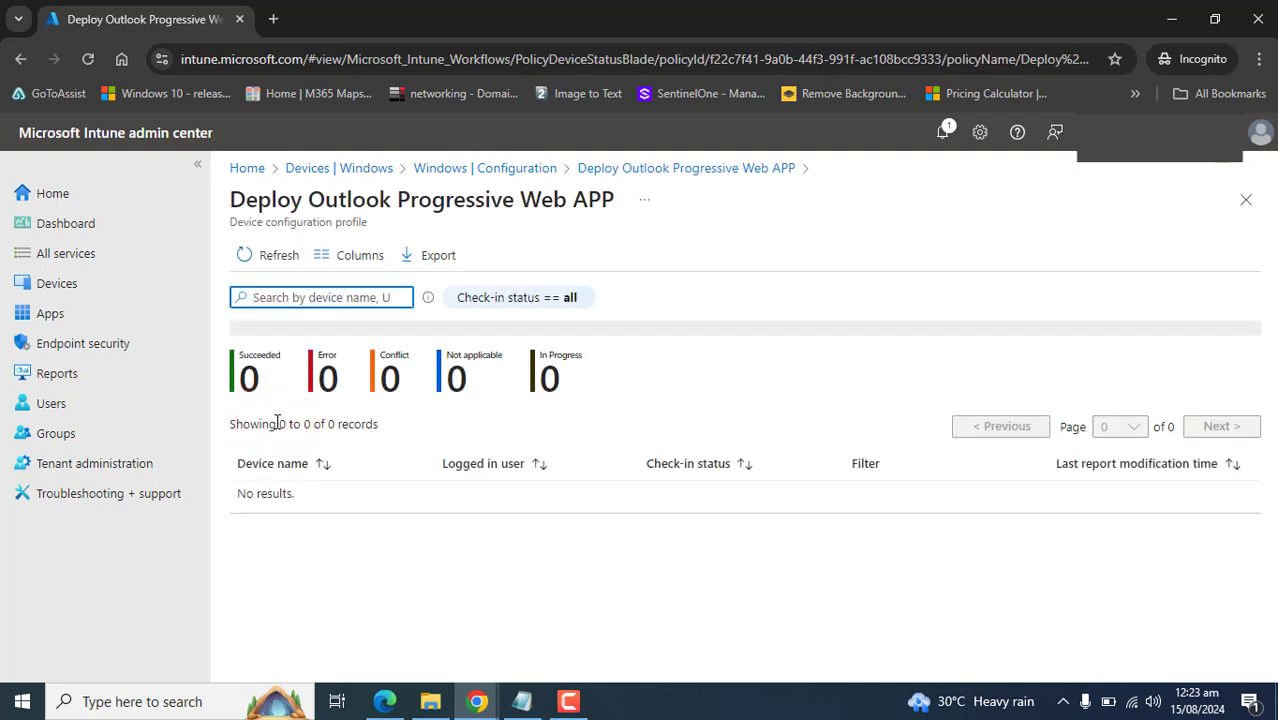
# Step: Examine the report's device list and its Succeeded, Error, Conflict, Not applicable and In Progress counts, and refresh it
pyautogui.click(403, 197)
pyautogui.click(702, 281)
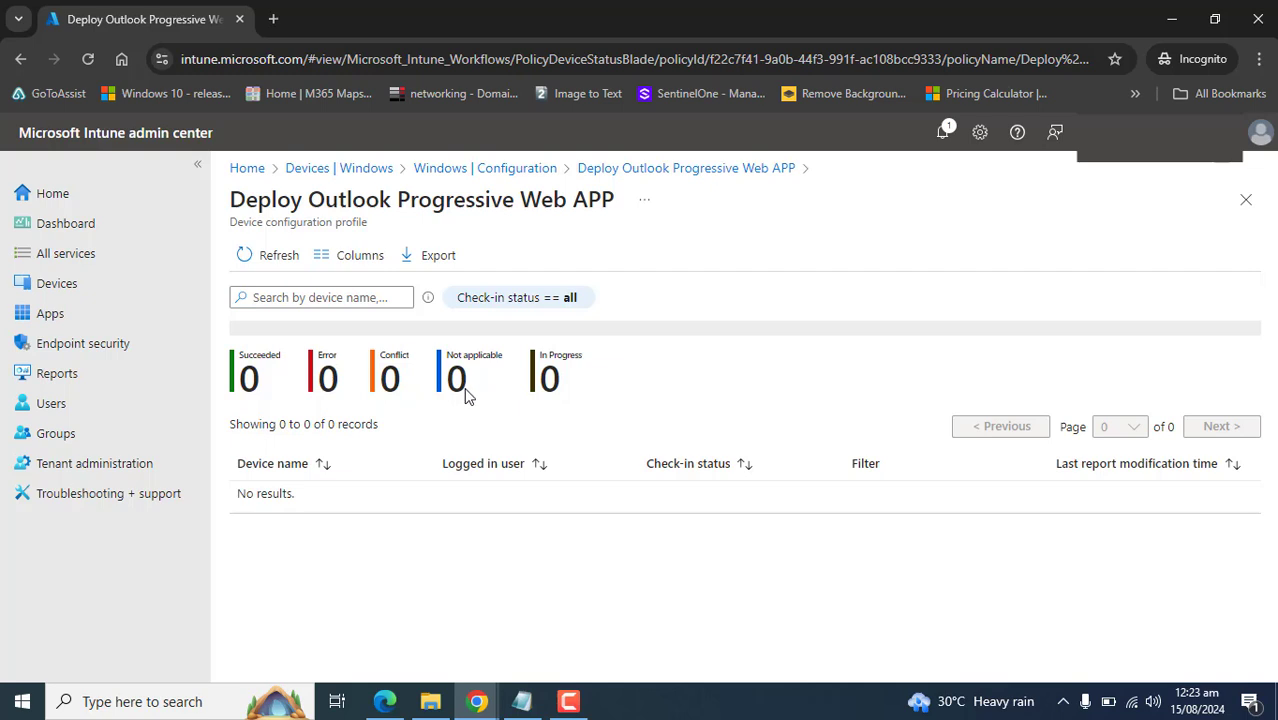
pyautogui.tripleClick(247, 497)
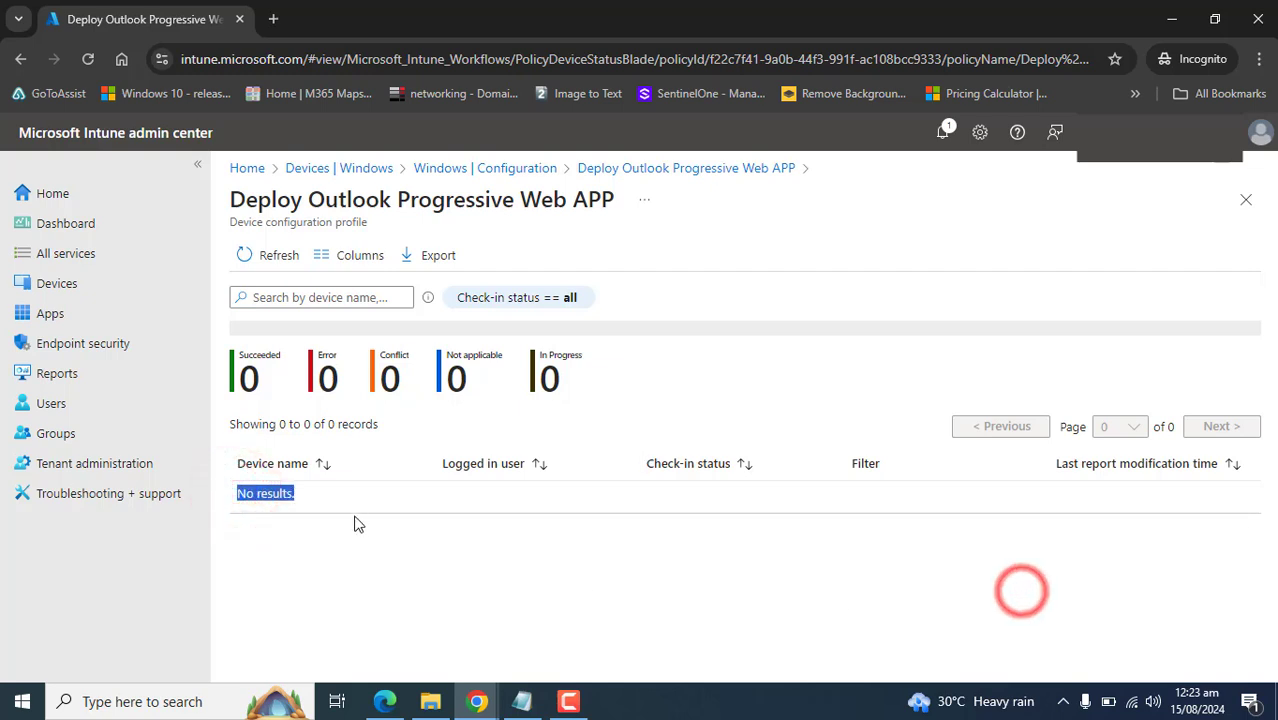
pyautogui.click(270, 378)
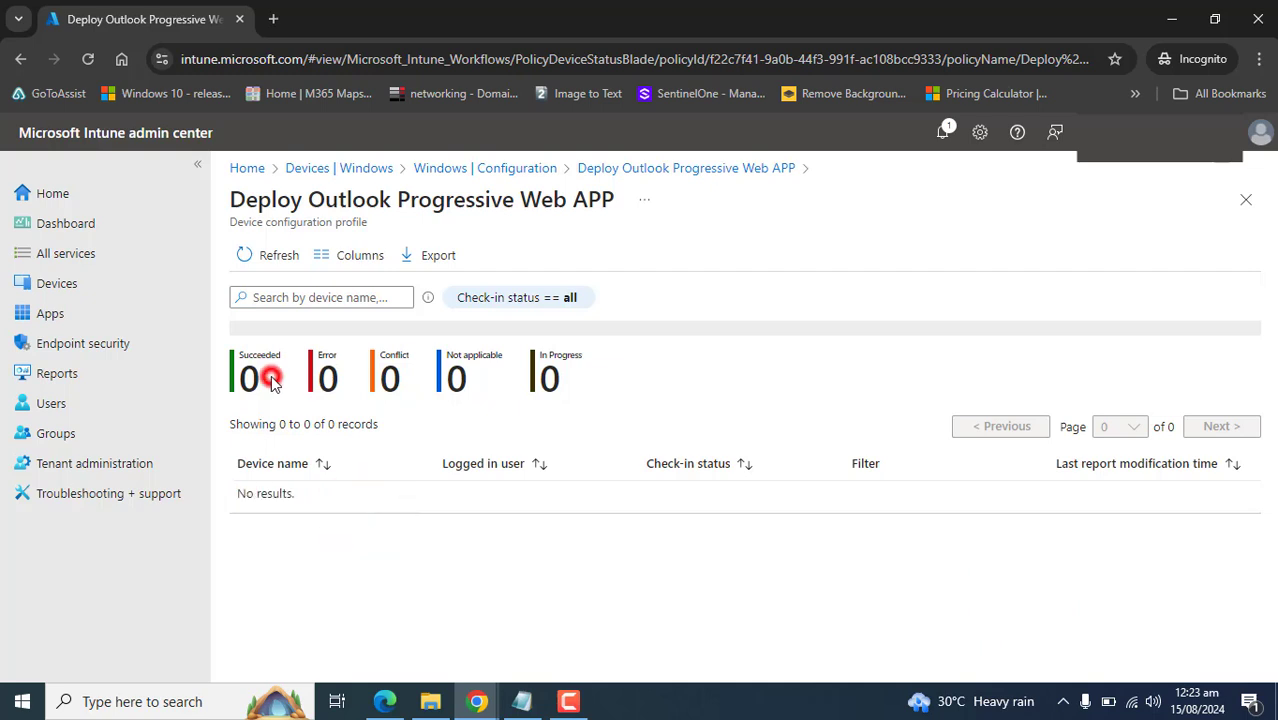
pyautogui.doubleClick(330, 380)
pyautogui.click(389, 378)
pyautogui.doubleClick(456, 378)
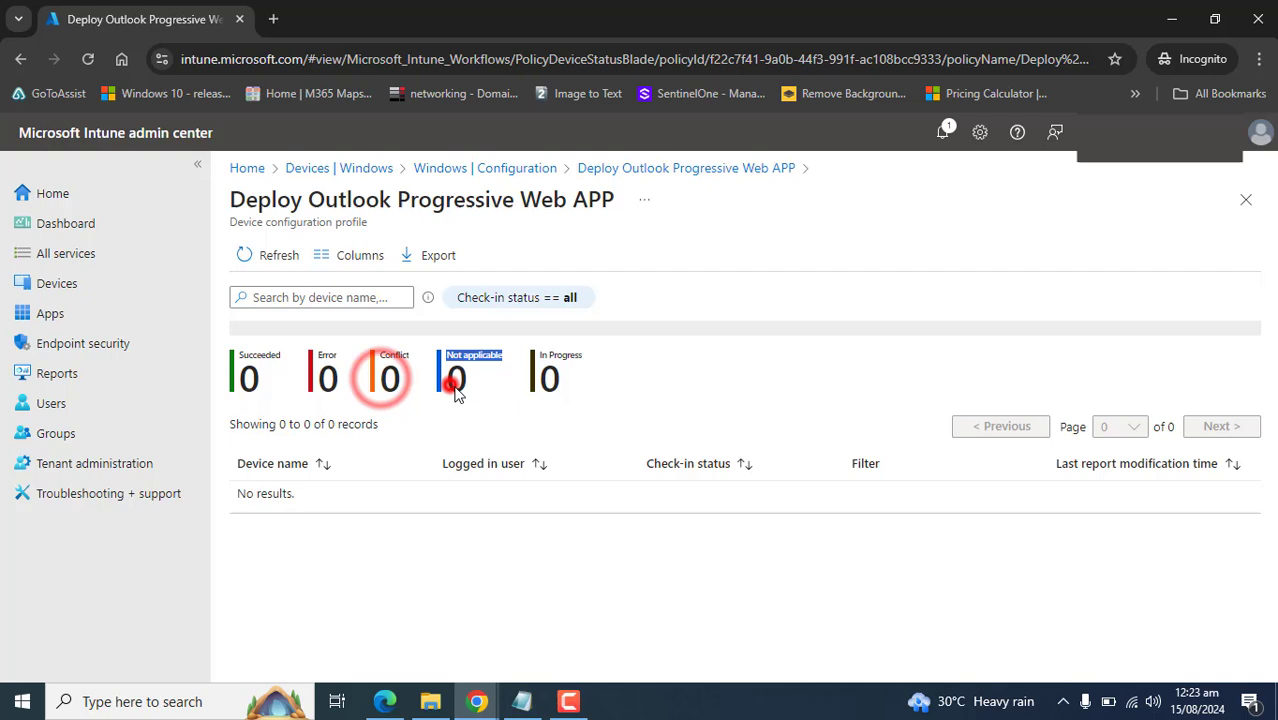
pyautogui.doubleClick(549, 380)
pyautogui.click(742, 360)
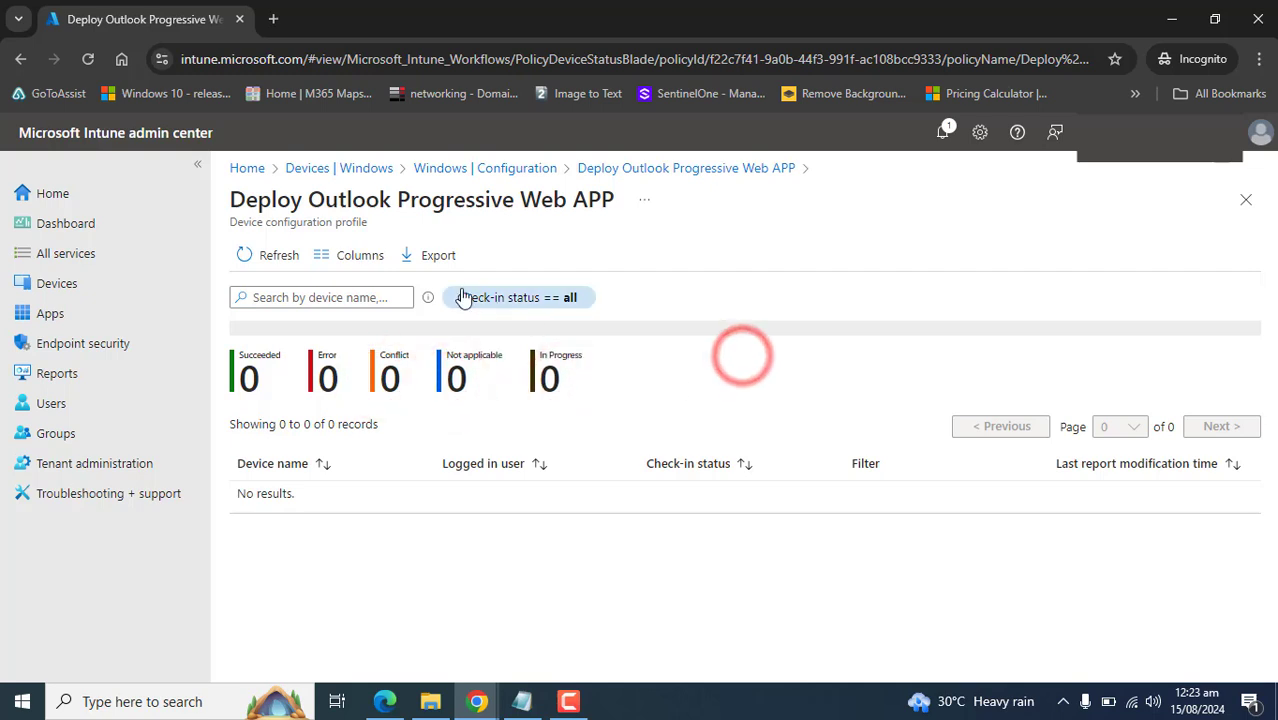
pyautogui.click(280, 262)
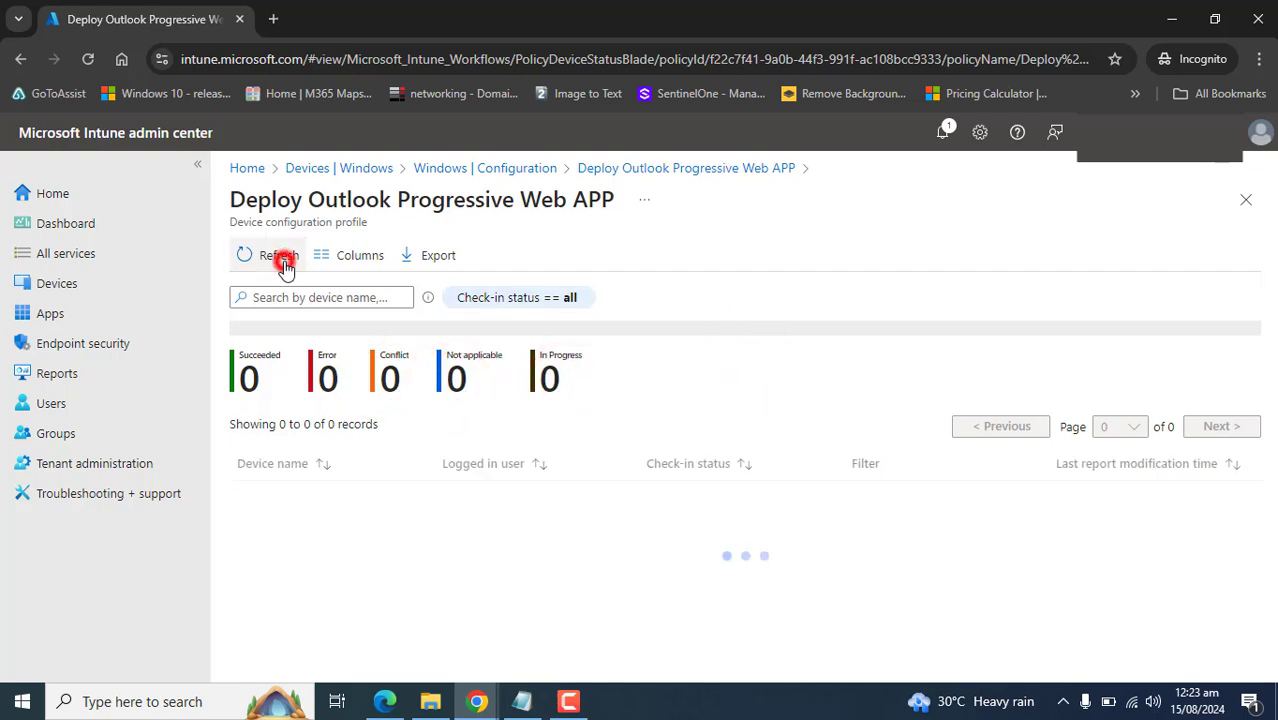
# Step: Export the configuration policy devices report as a compressed CSV file and refresh the device list
pyautogui.click(430, 262)
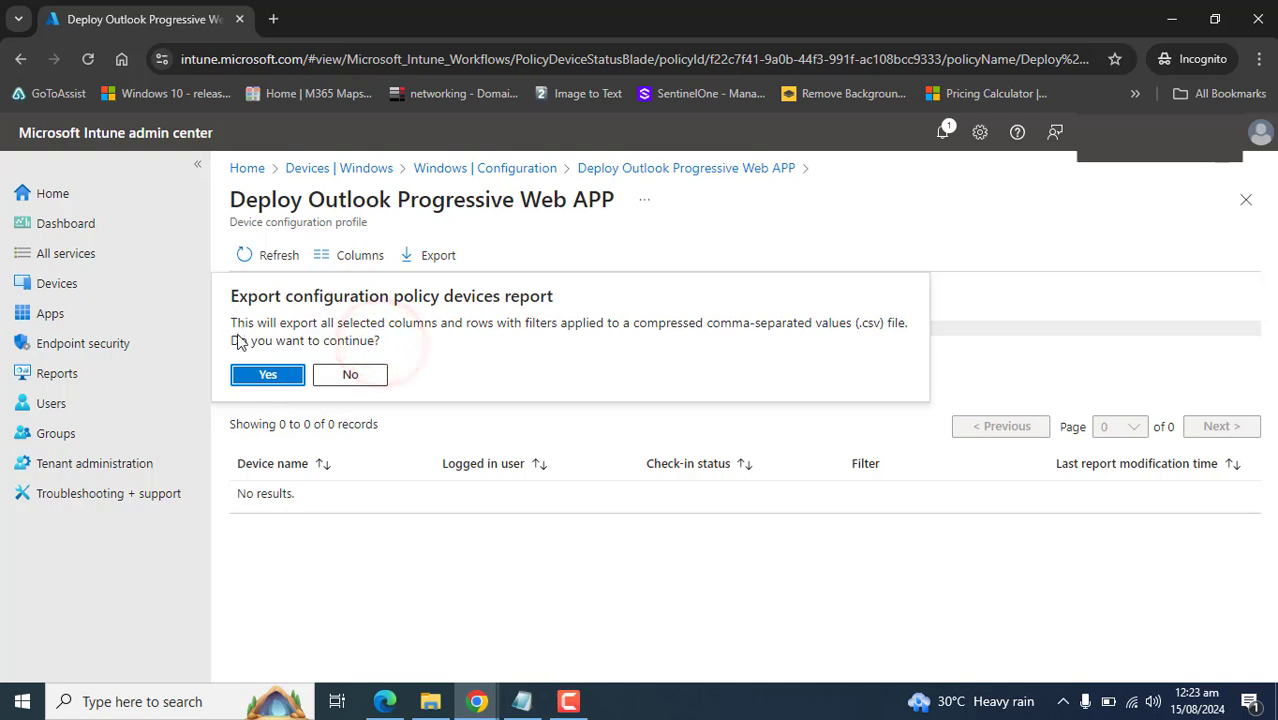
pyautogui.click(262, 378)
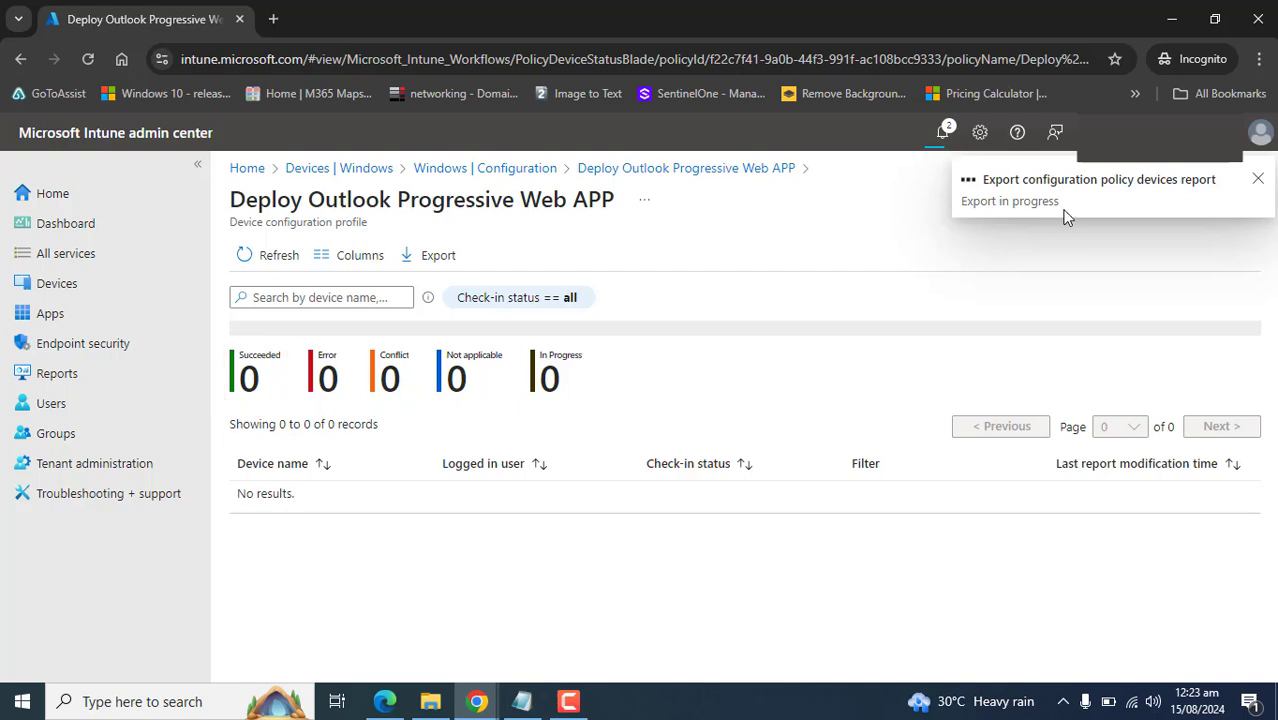
pyautogui.click(252, 256)
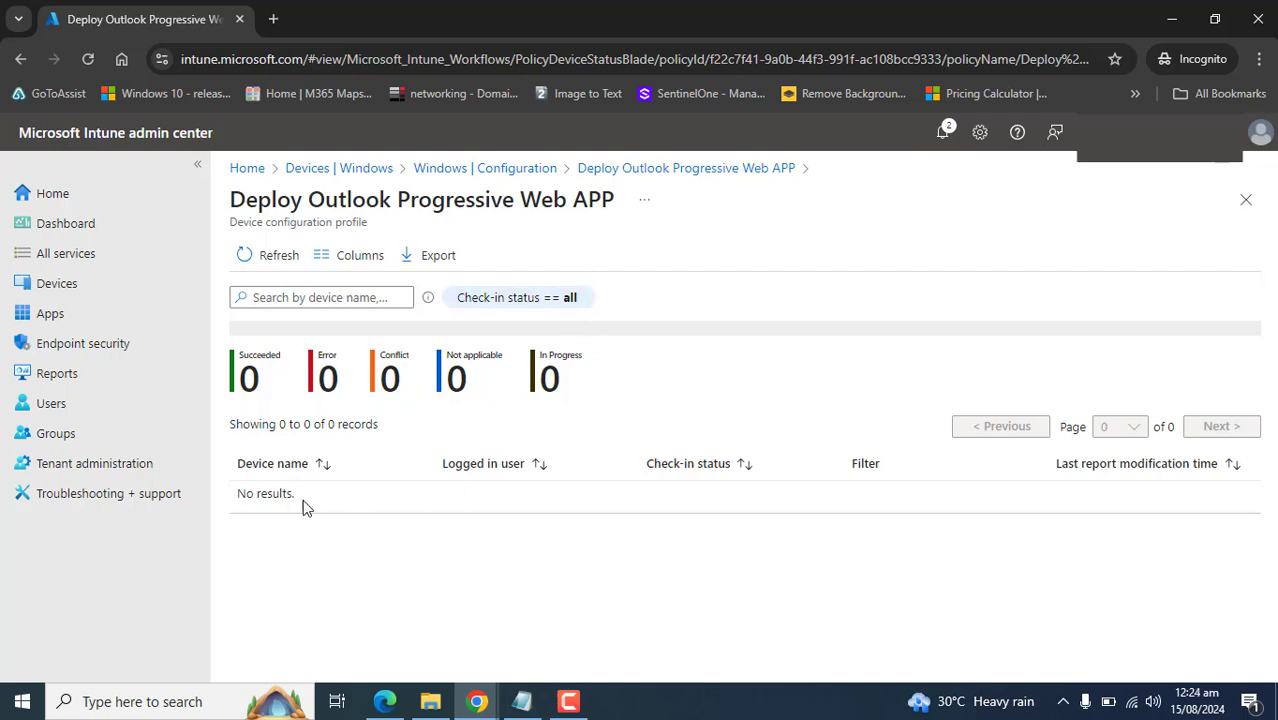
pyautogui.moveTo(228, 500); pyautogui.dragTo(218, 490)
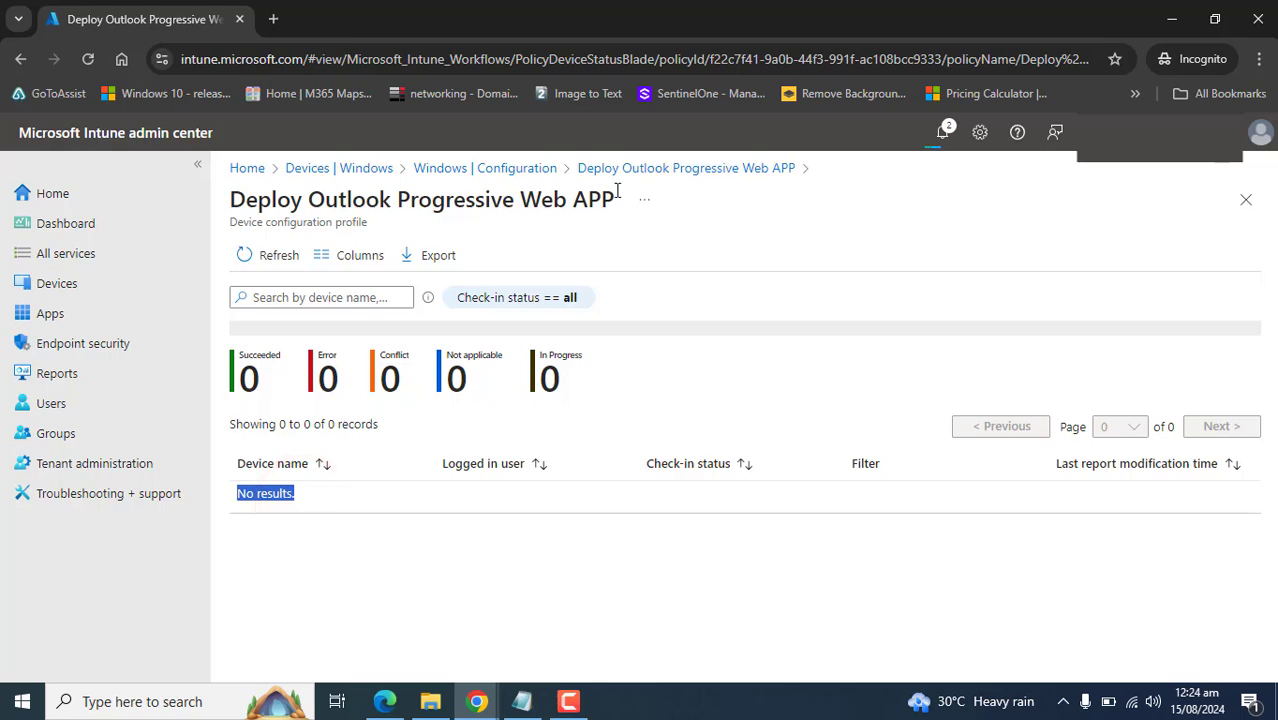
# Step: Return to the "Deploy Outlook Progressive Web APP" profile overview and look through its properties and assignments
pyautogui.click(645, 172)
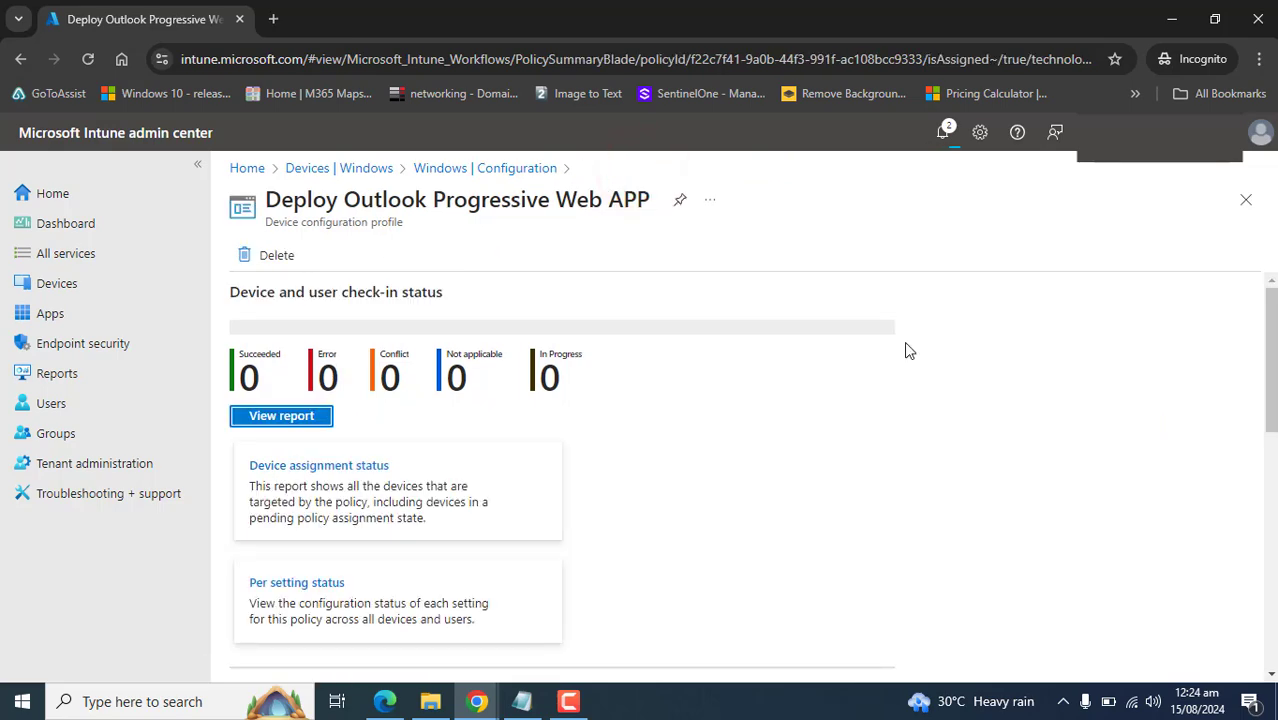
pyautogui.moveTo(1266, 350); pyautogui.dragTo(1268, 545)
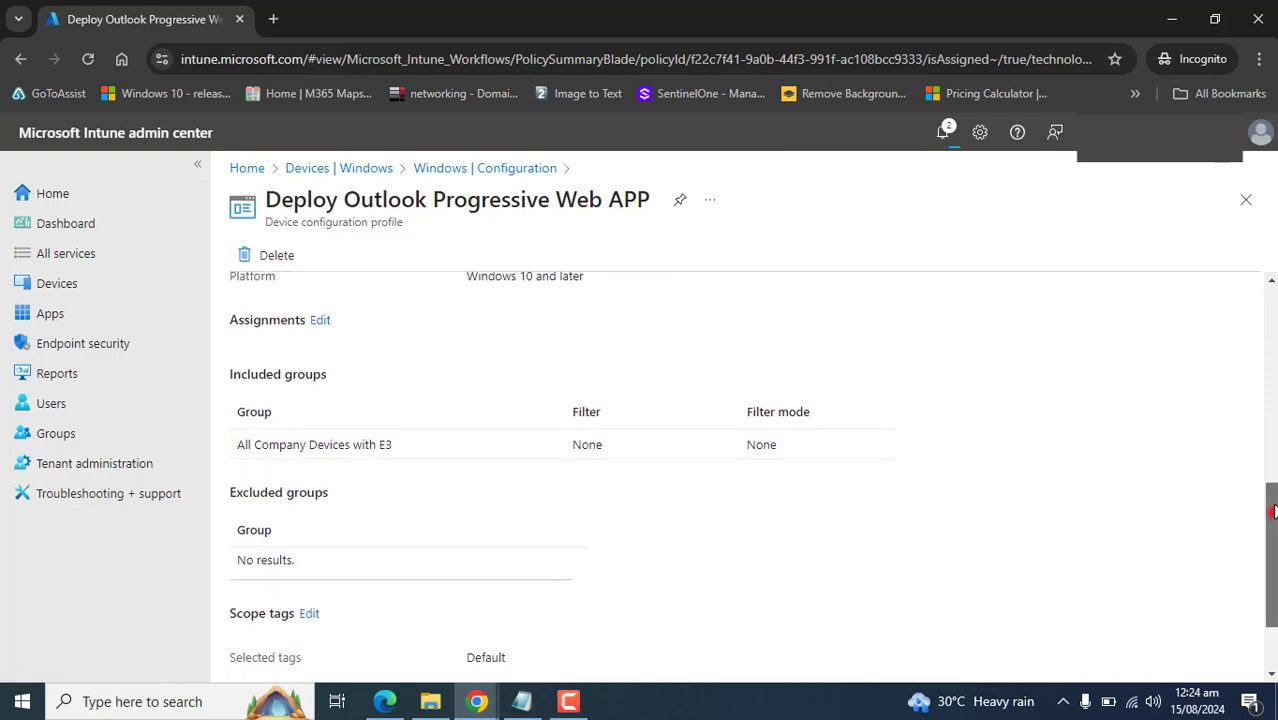
pyautogui.scroll(3, 1272, 512)
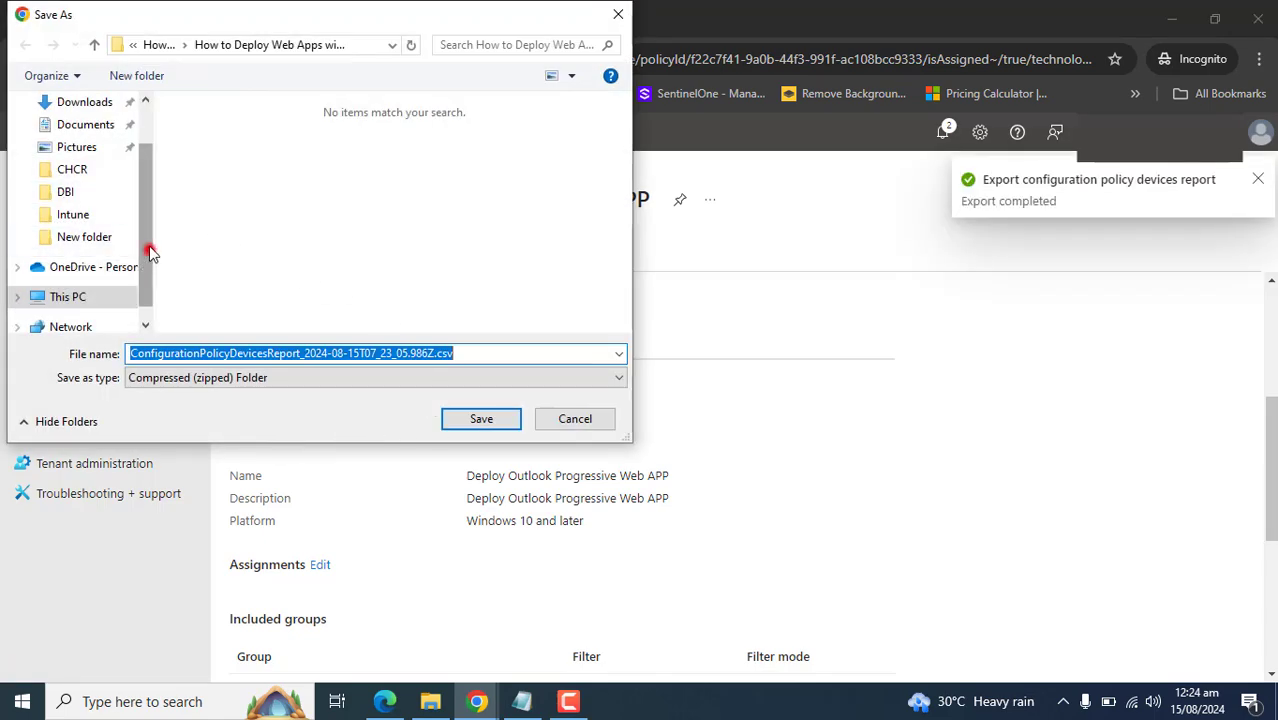
# Step: Save the exported devices report as a zip file on the Desktop
pyautogui.moveTo(148, 251); pyautogui.dragTo(70, 163)
pyautogui.click(85, 141)
pyautogui.click(471, 418)
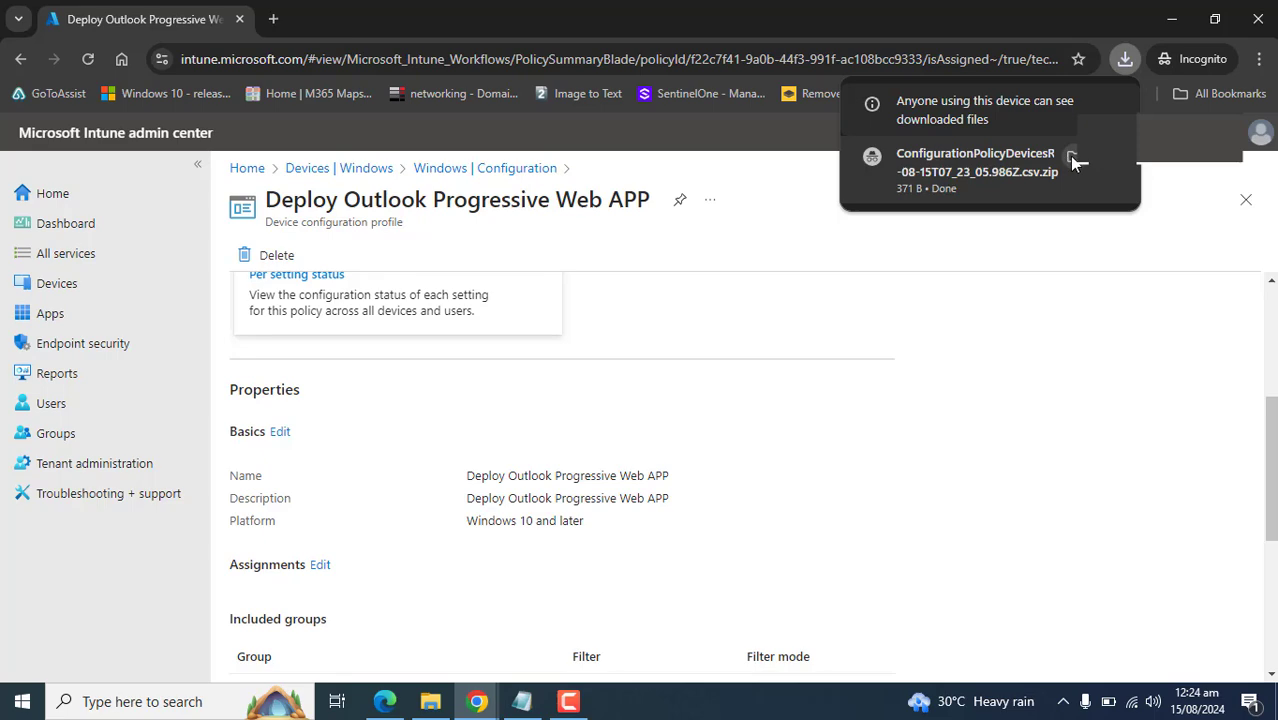
# Step: Look inside the downloaded report archive in File Explorer for the device status CSV, and return to the Intune profile
pyautogui.click(1069, 158)
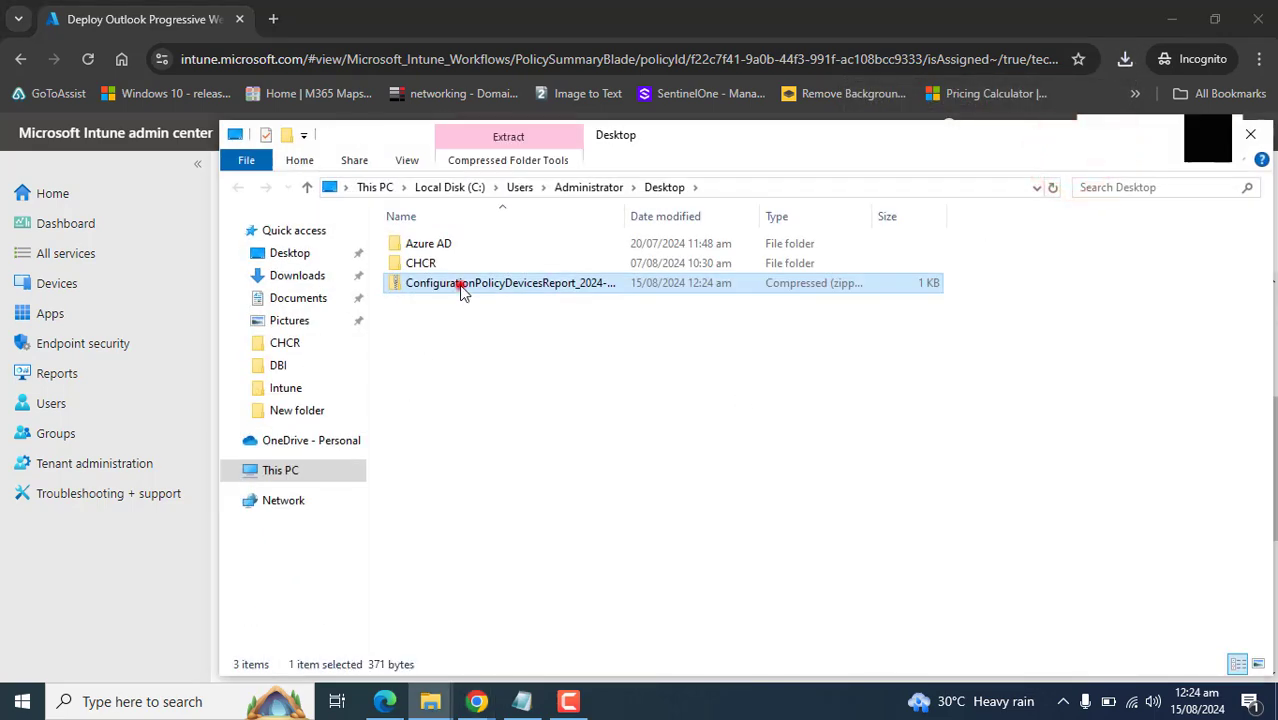
pyautogui.doubleClick(462, 288)
pyautogui.click(452, 250)
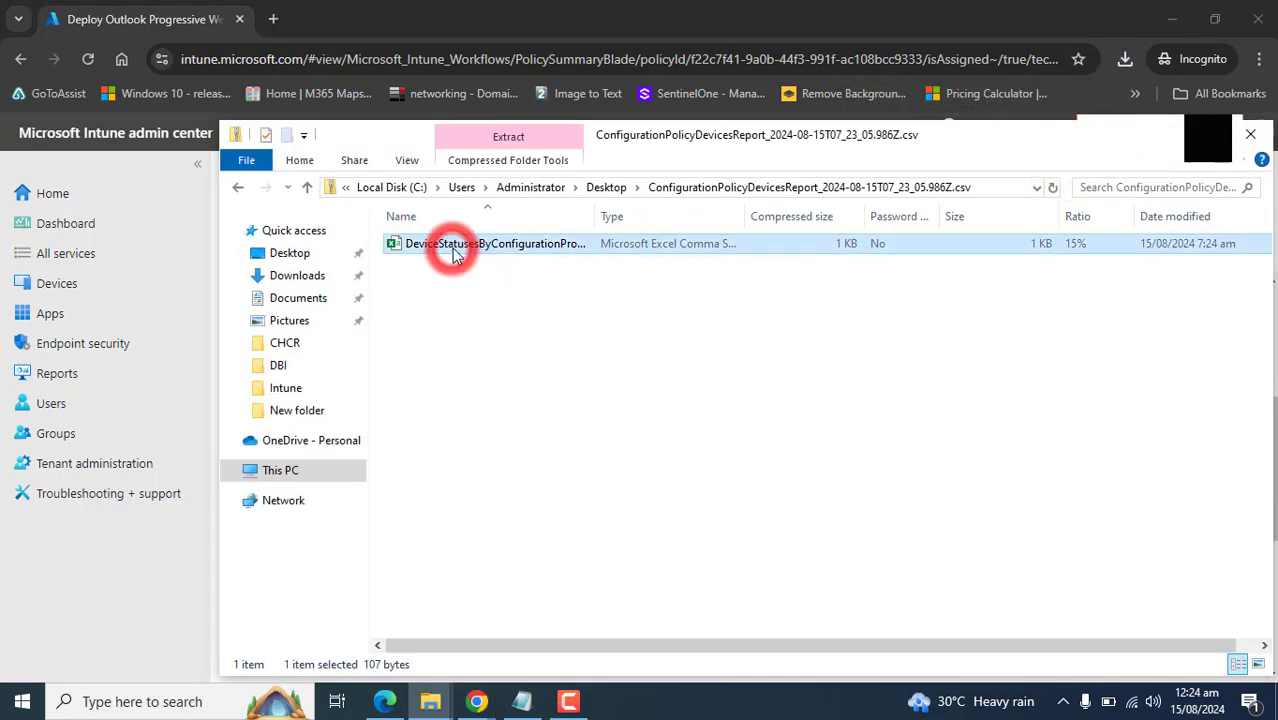
pyautogui.click(1160, 134)
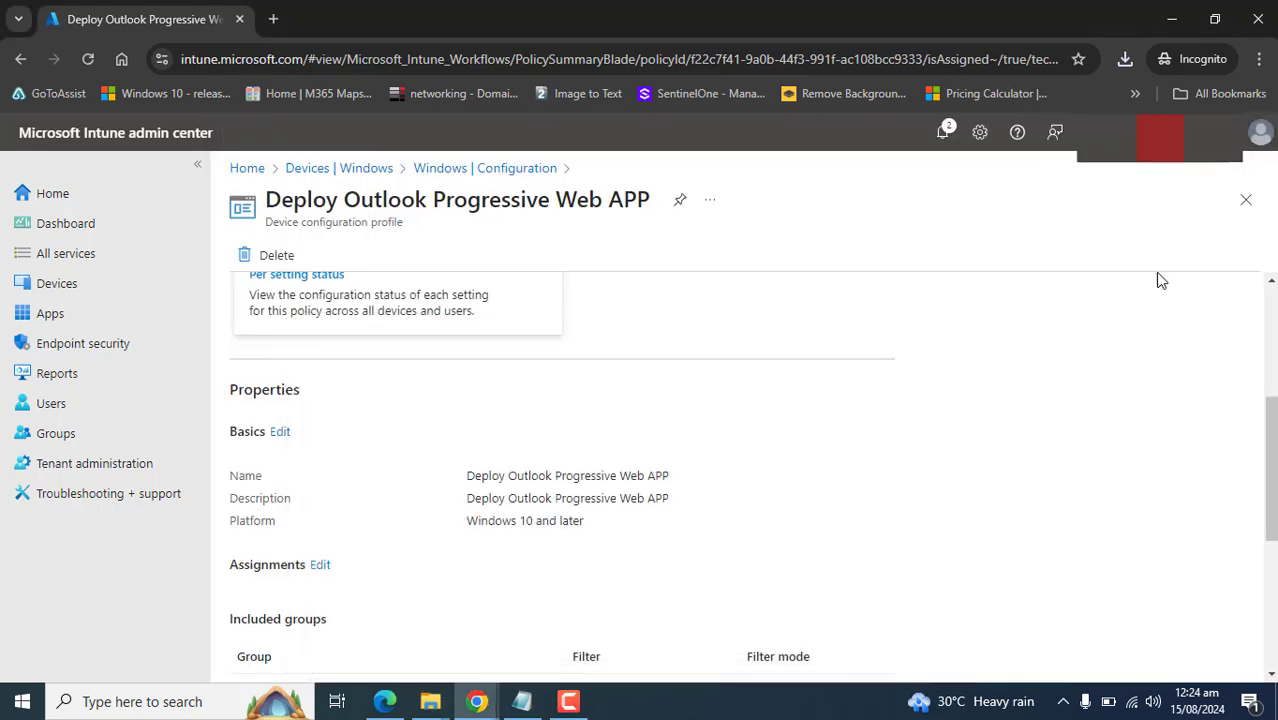
# Step: Open the Basics section of the "Deploy Outlook Progressive Web APP" profile for editing
pyautogui.scroll(3, 1266, 440)
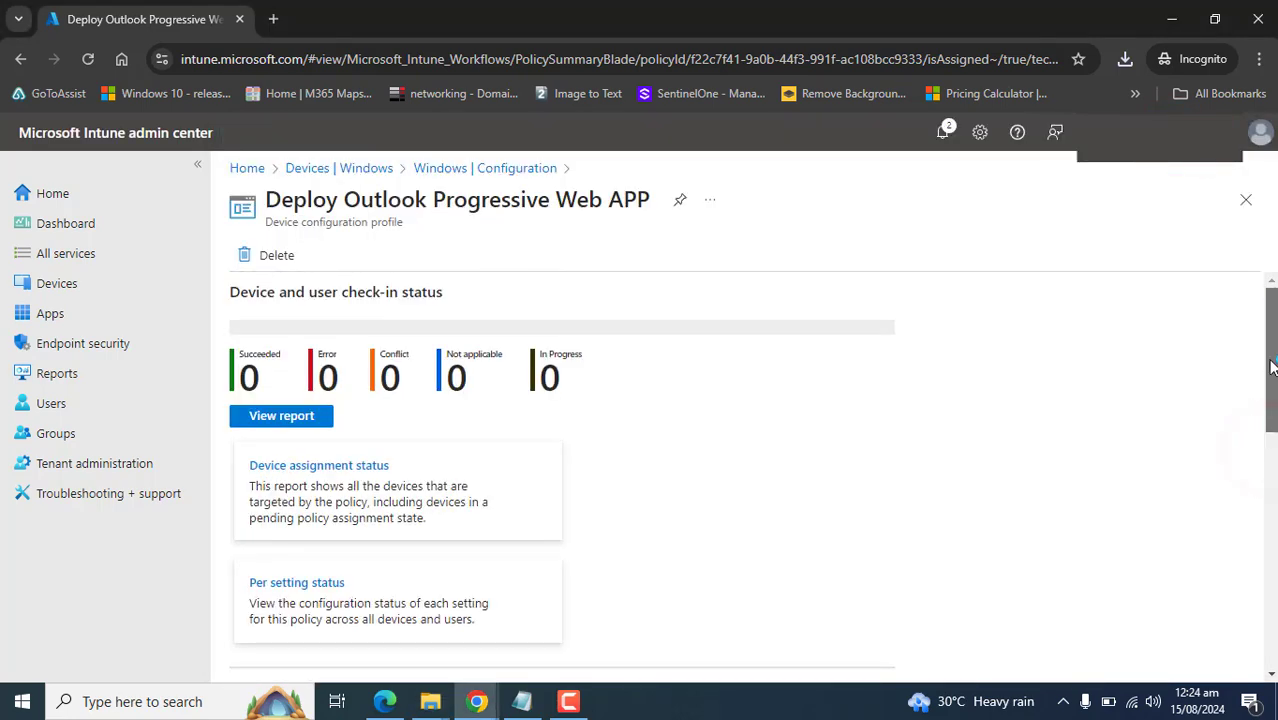
pyautogui.scroll(-3, 1270, 367)
pyautogui.click(280, 502)
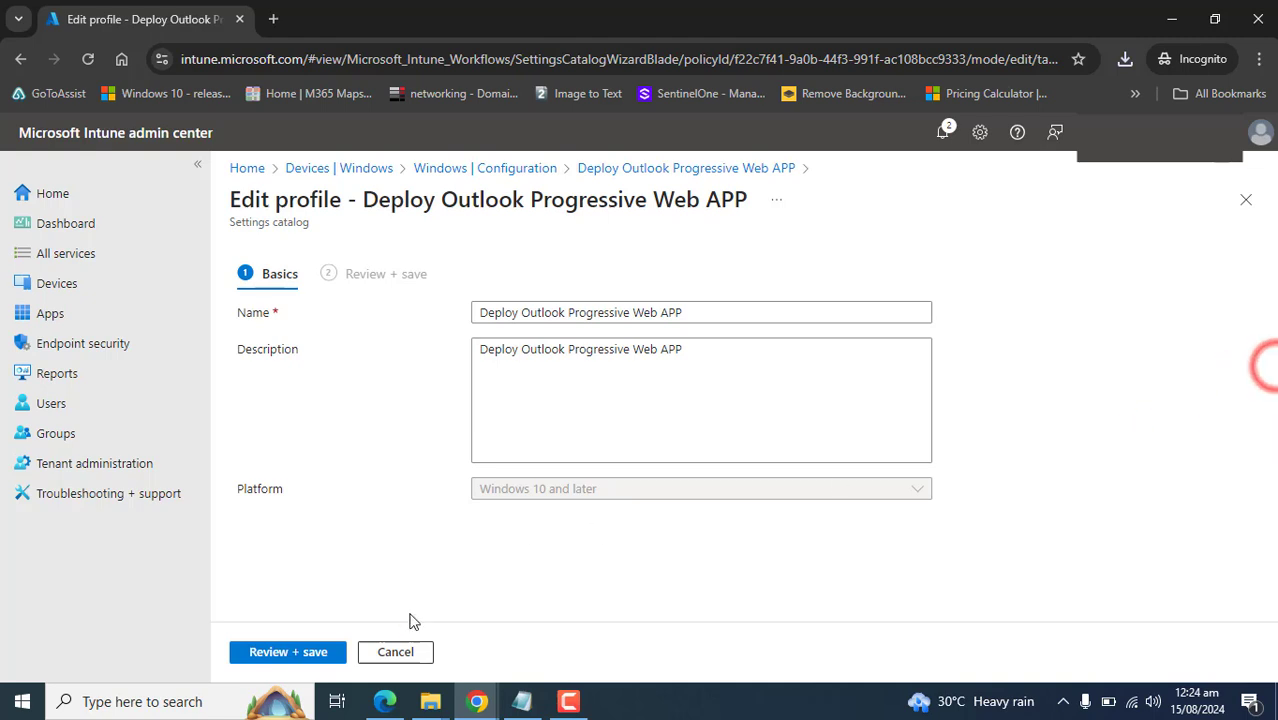
# Step: Close the Basics editor, open the profile's Configuration settings for editing, and bring up the settings picker
pyautogui.click(1245, 200)
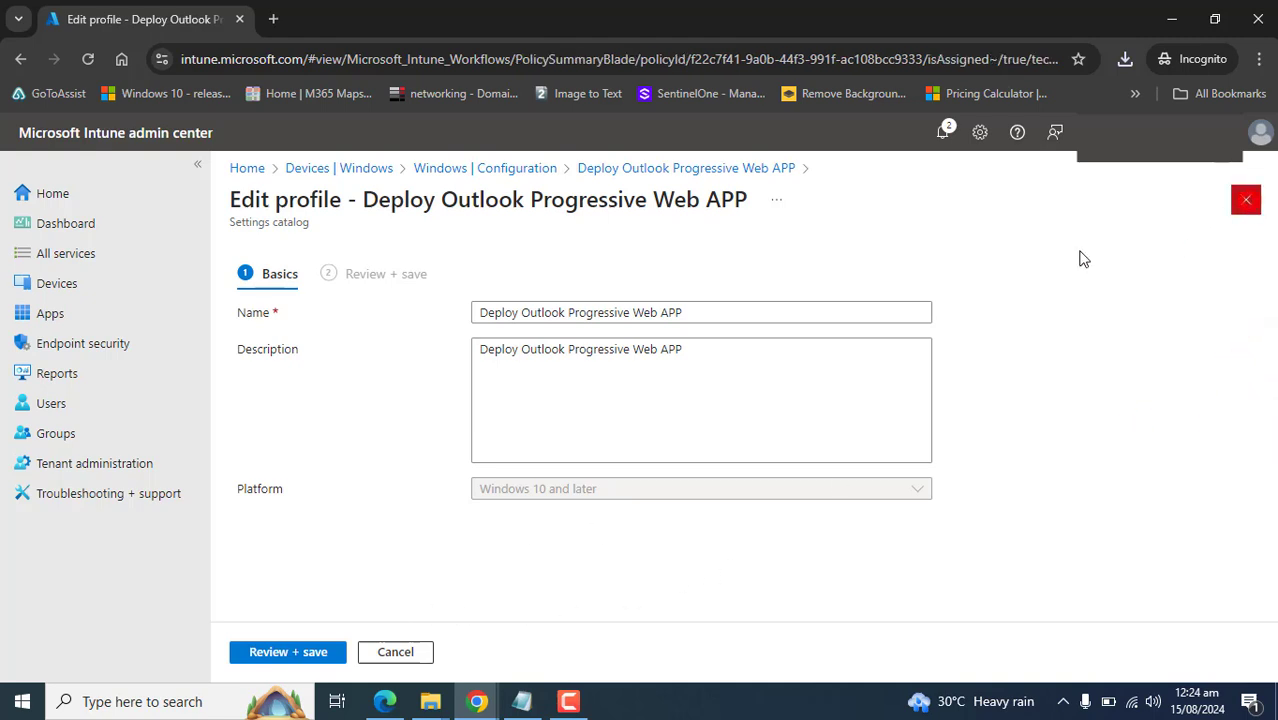
pyautogui.moveTo(1268, 392); pyautogui.dragTo(1272, 605)
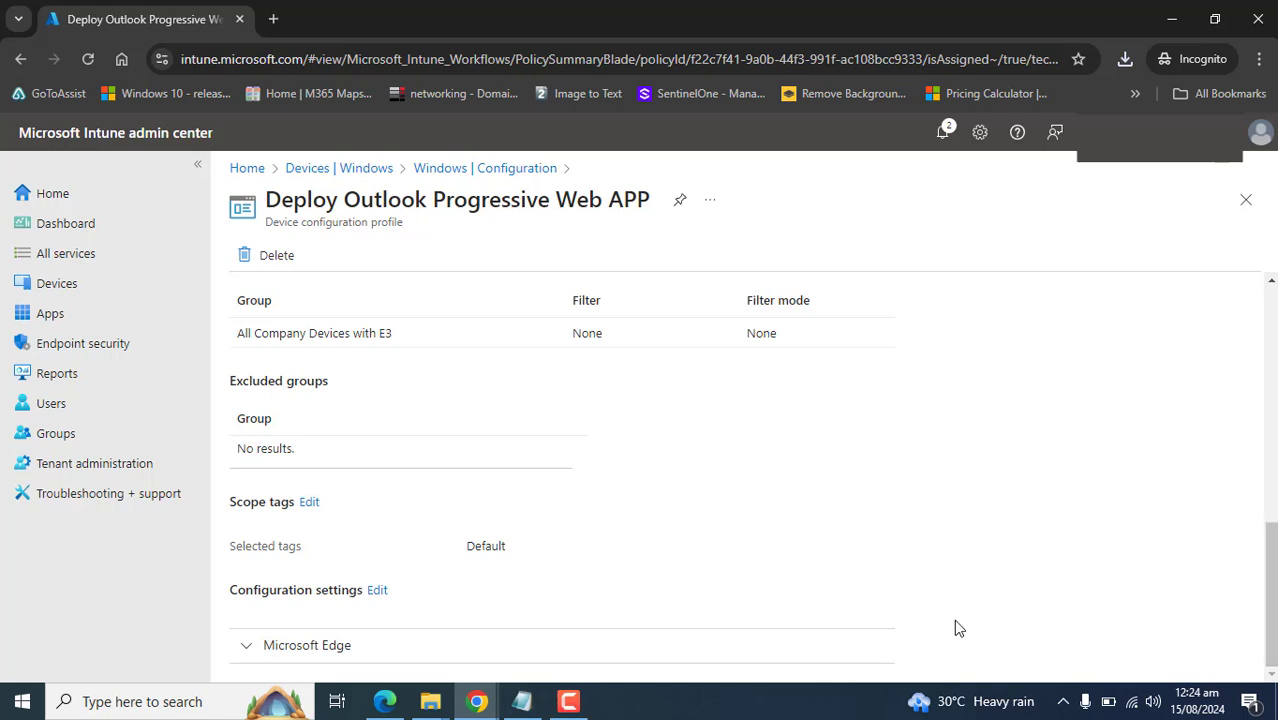
pyautogui.click(376, 591)
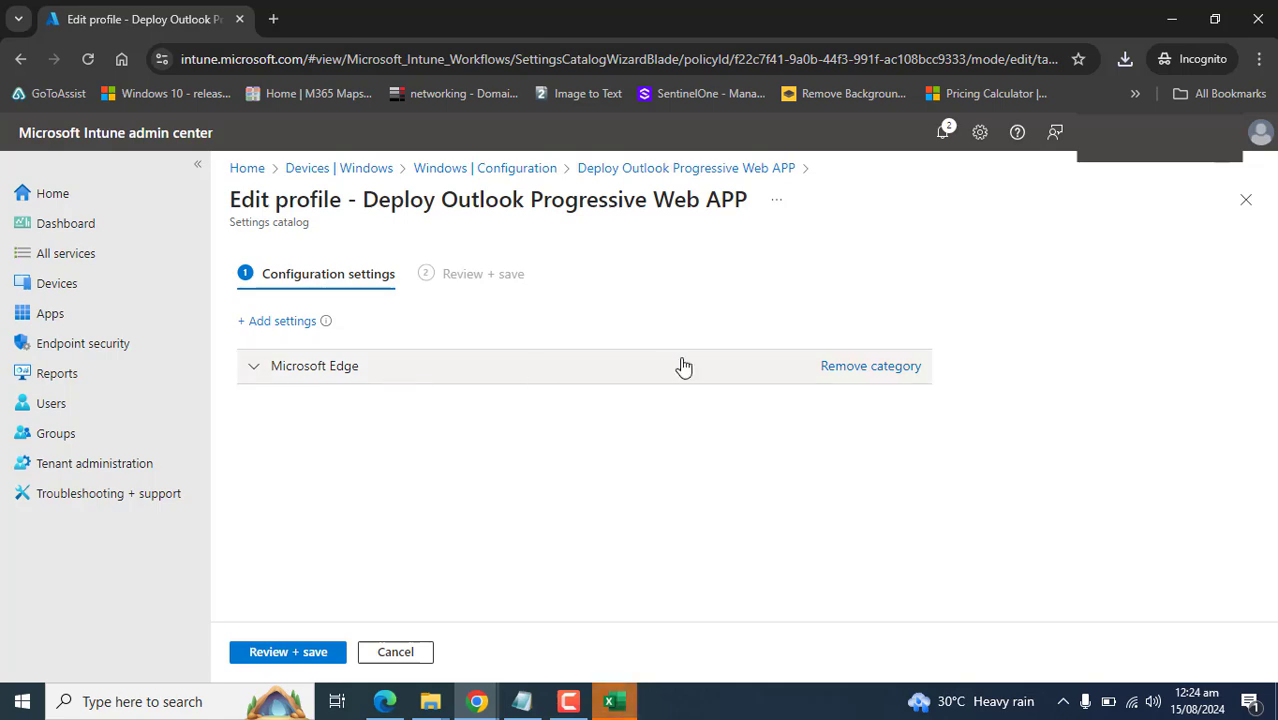
pyautogui.click(290, 321)
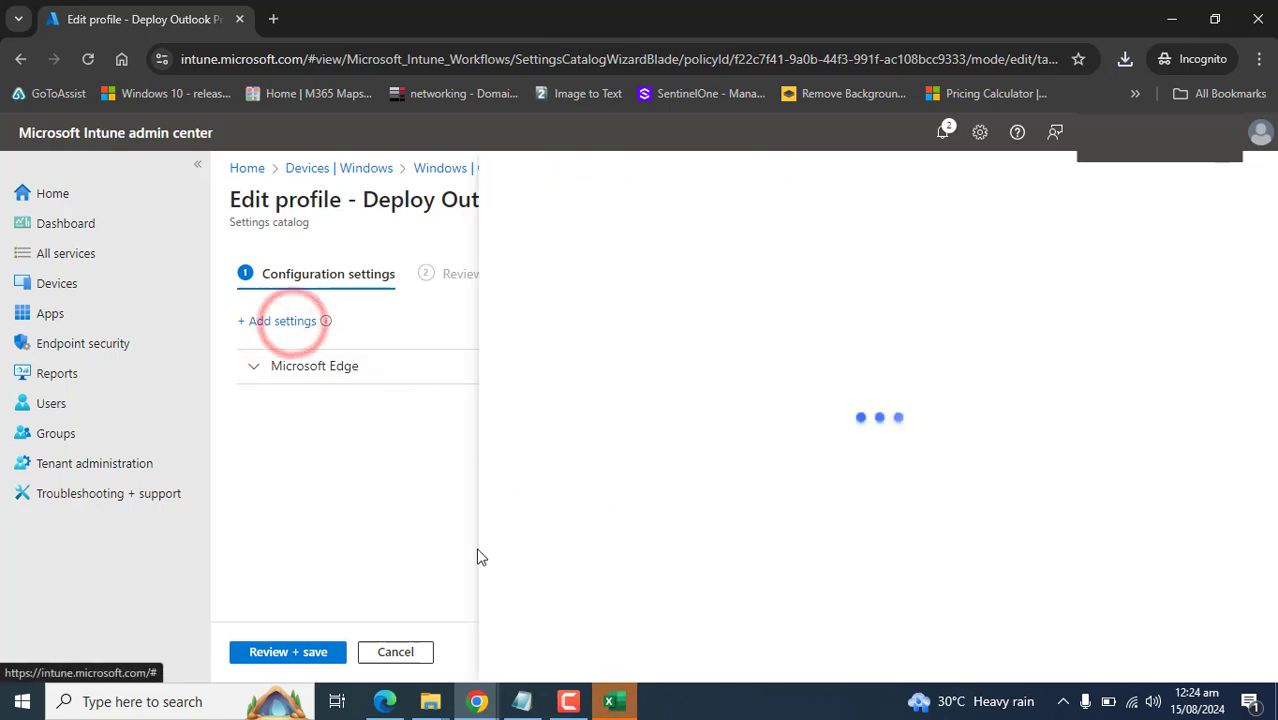
pyautogui.click(614, 704)
pyautogui.click(620, 704)
pyautogui.click(522, 701)
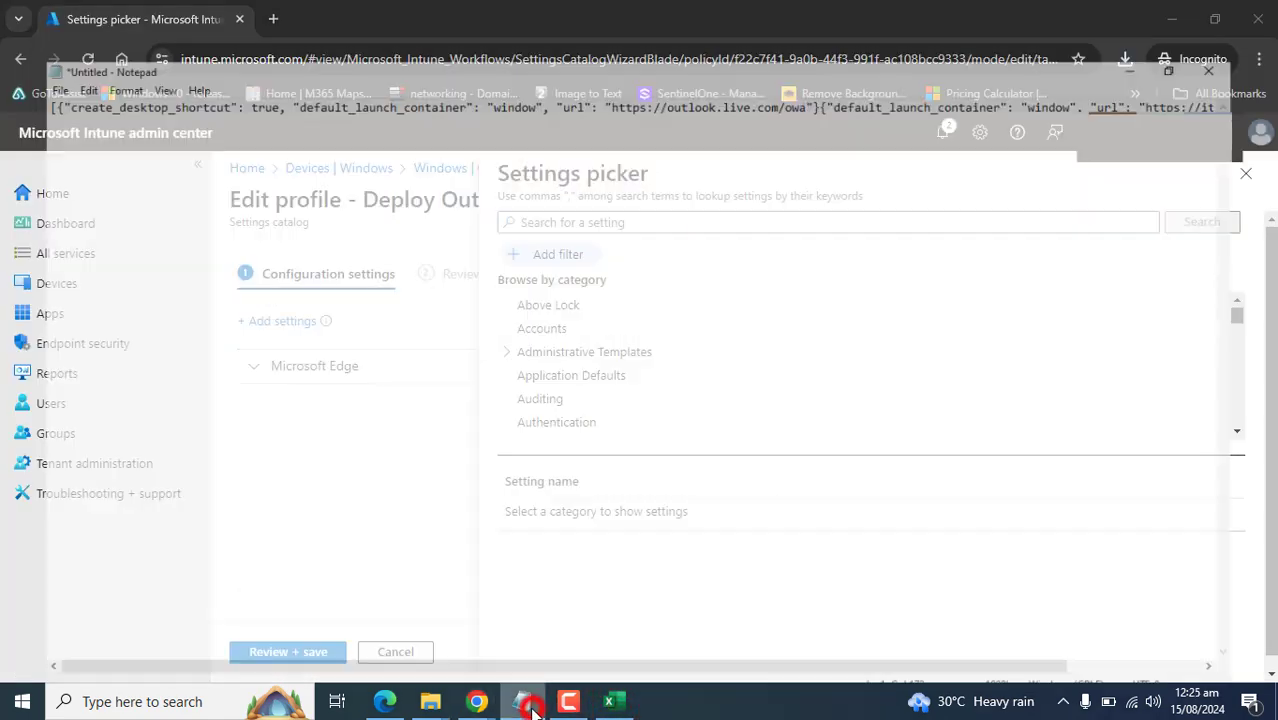
pyautogui.click(686, 76)
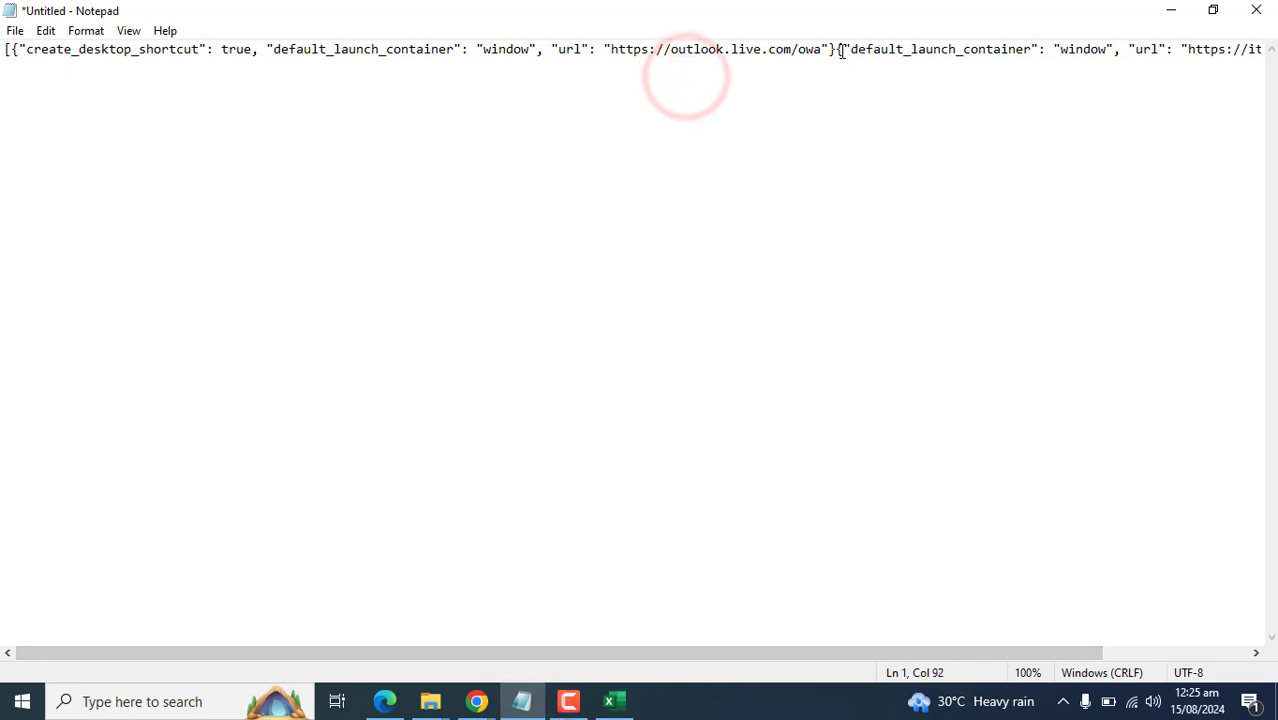
pyautogui.moveTo(850, 48); pyautogui.dragTo(1184, 50)
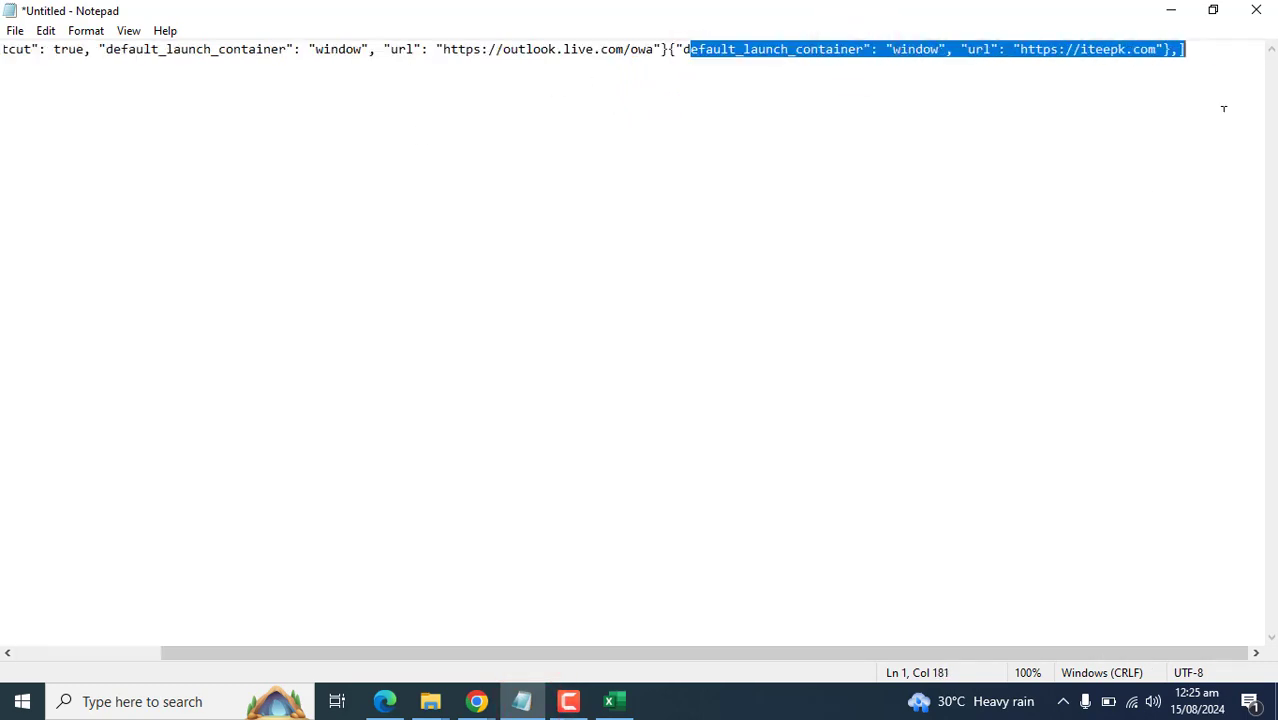
pyautogui.click(1156, 194)
pyautogui.click(1171, 10)
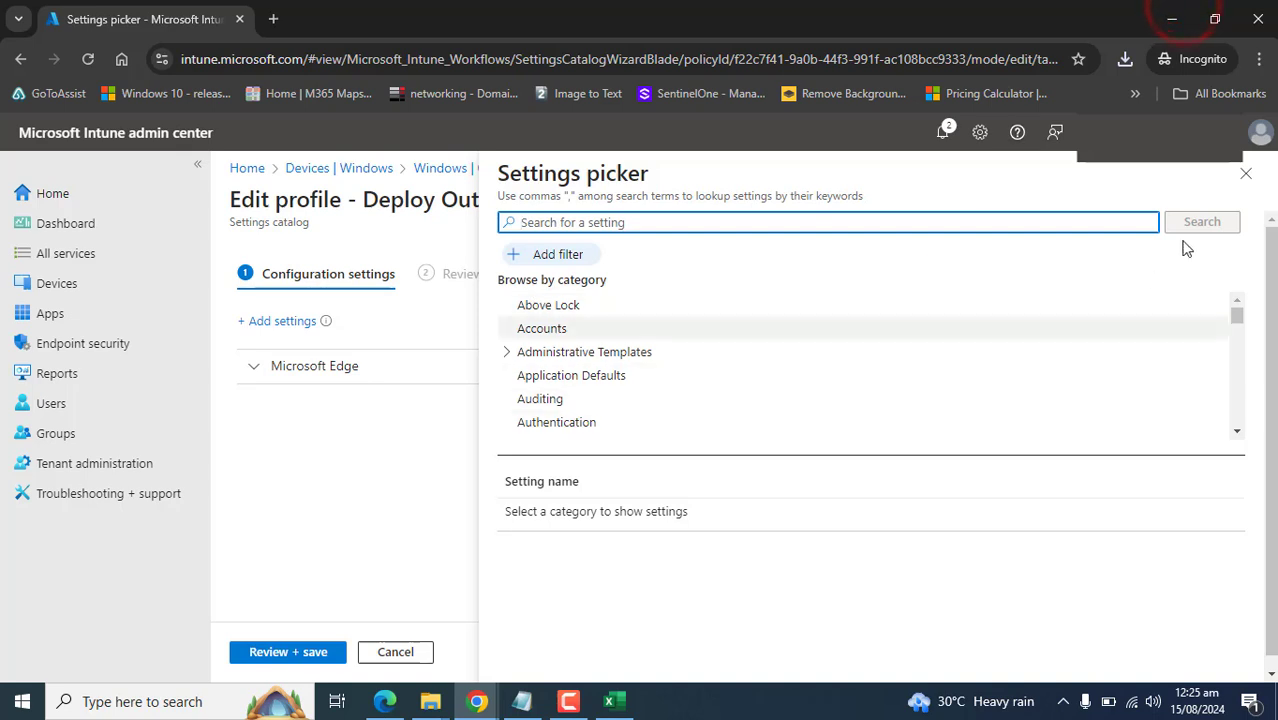
pyautogui.click(1243, 180)
pyautogui.click(406, 650)
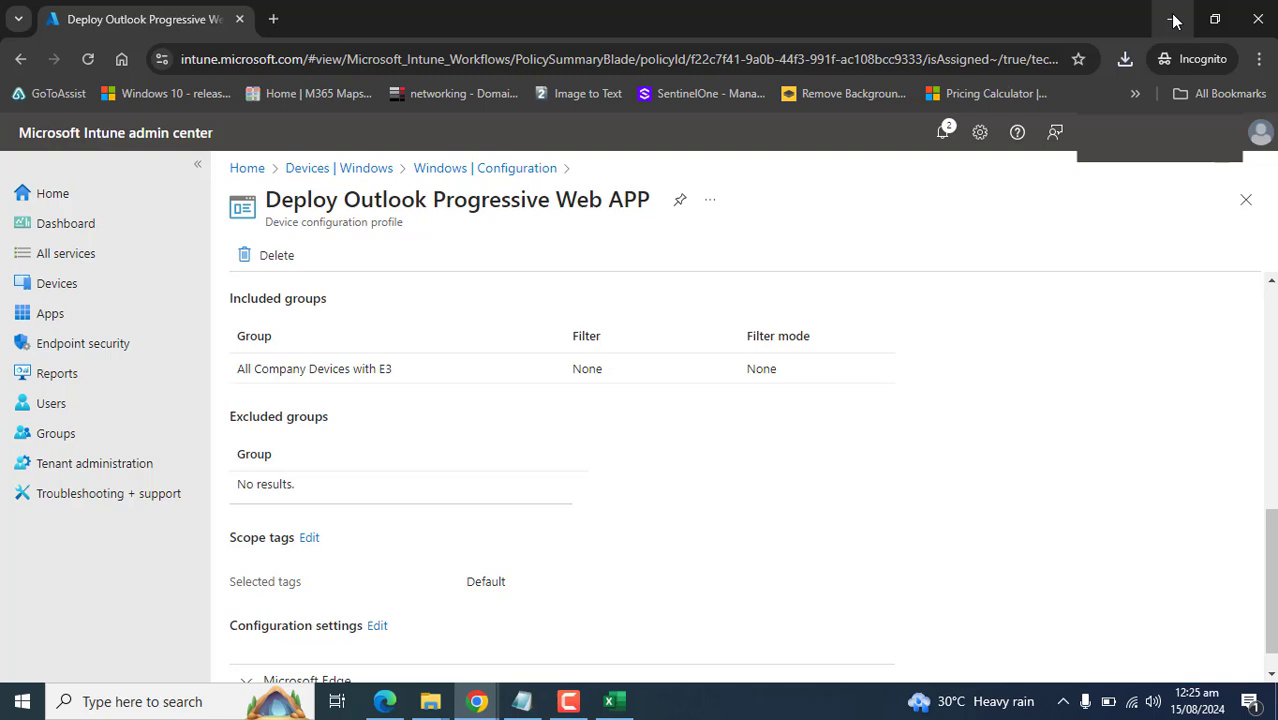
# Step: Switch to the exported device status CSV in Excel and fit columns A, B, D, E and F to their header text
pyautogui.click(1174, 20)
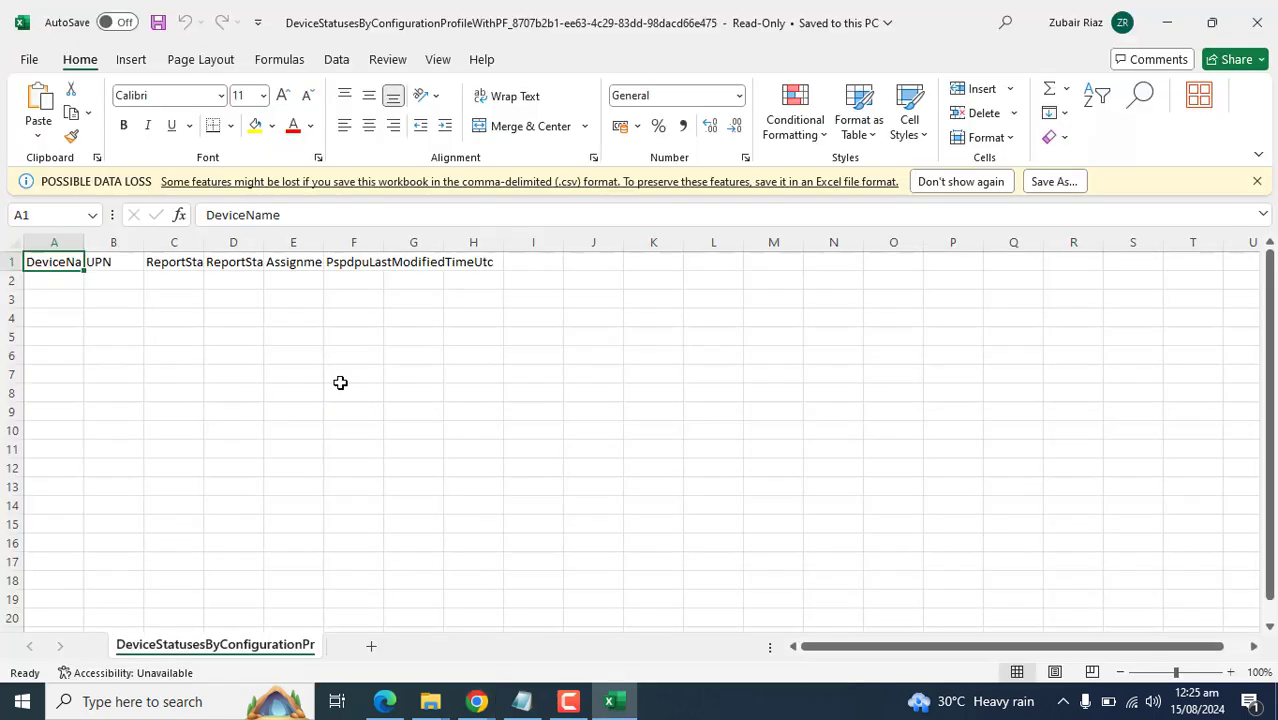
pyautogui.doubleClick(83, 242)
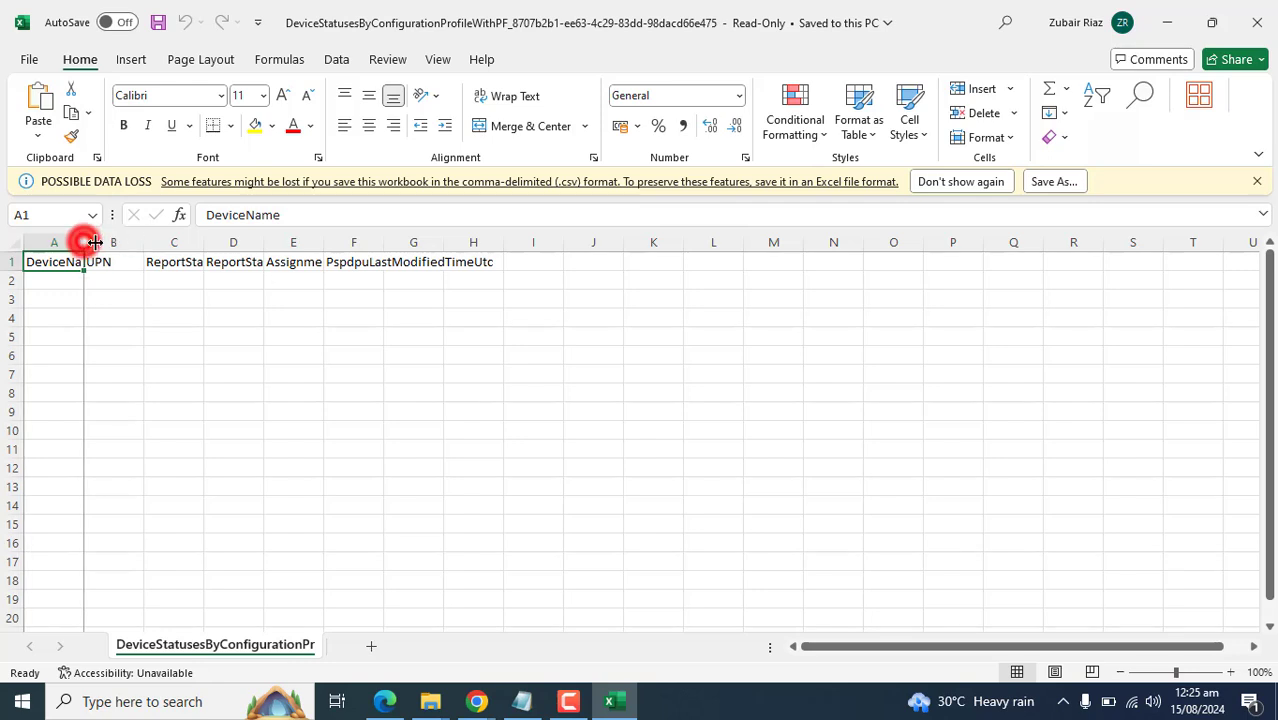
pyautogui.doubleClick(164, 242)
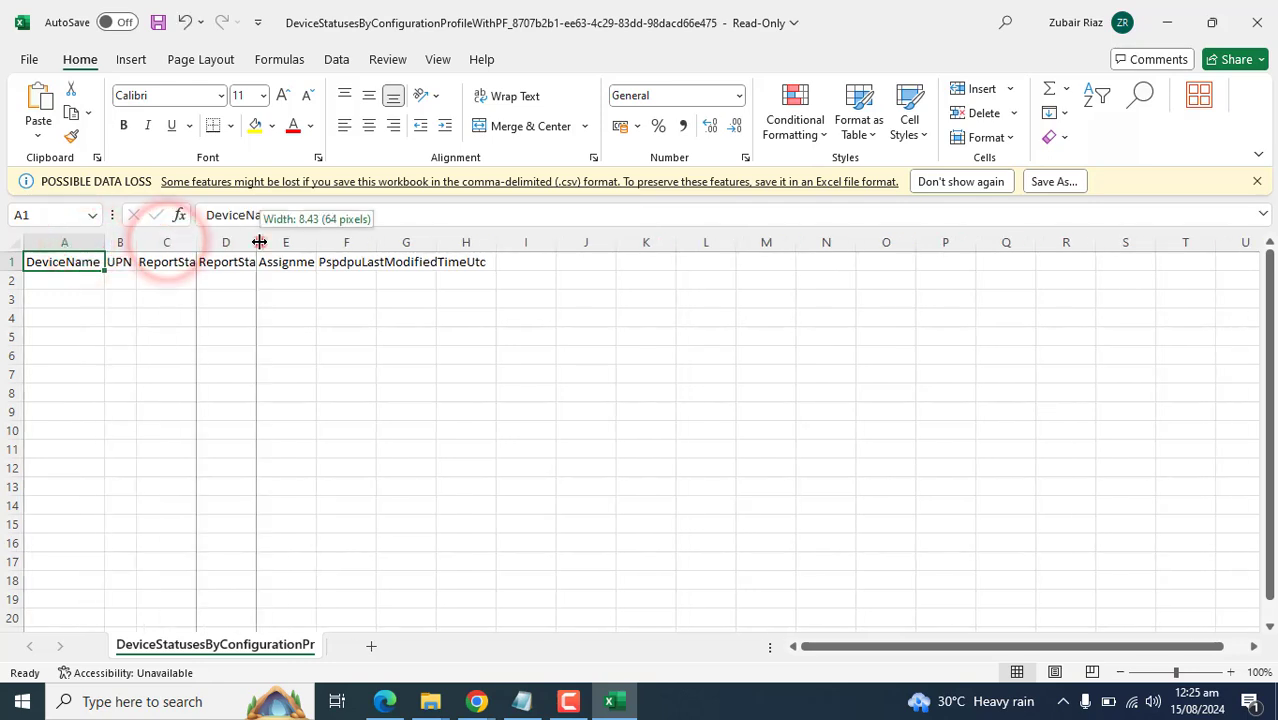
pyautogui.doubleClick(256, 242)
pyautogui.click(366, 242)
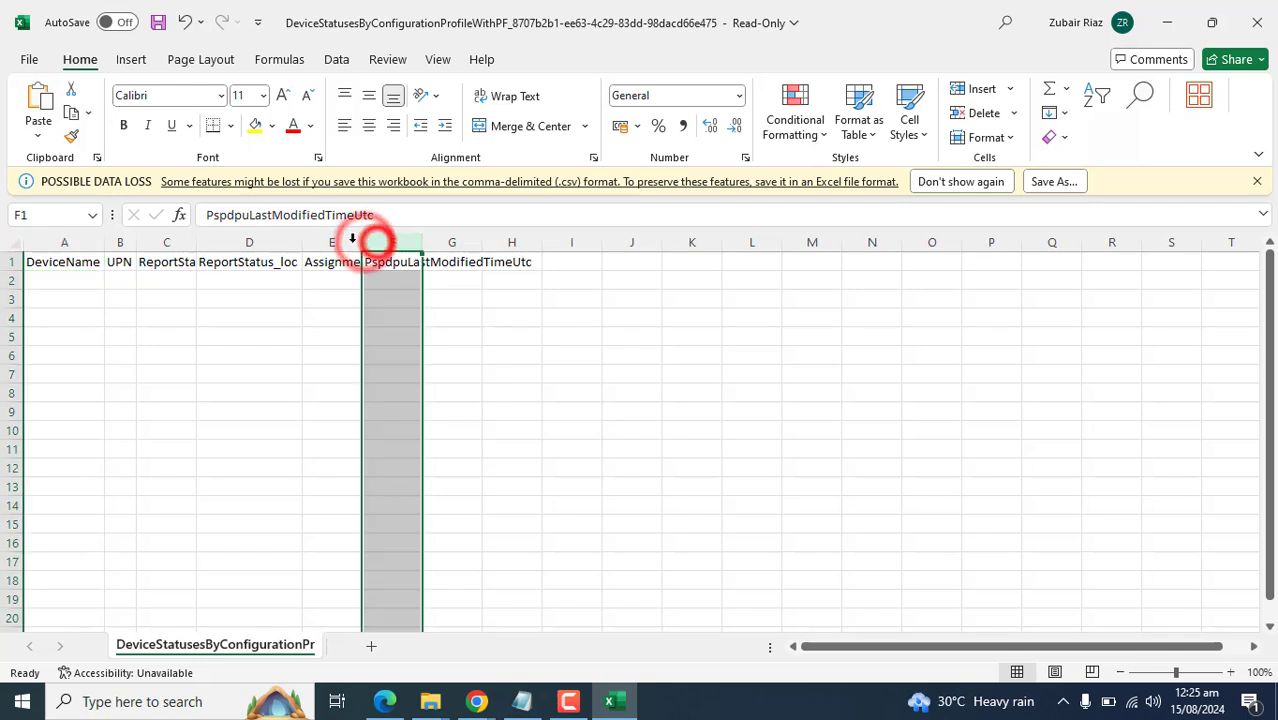
pyautogui.doubleClick(364, 242)
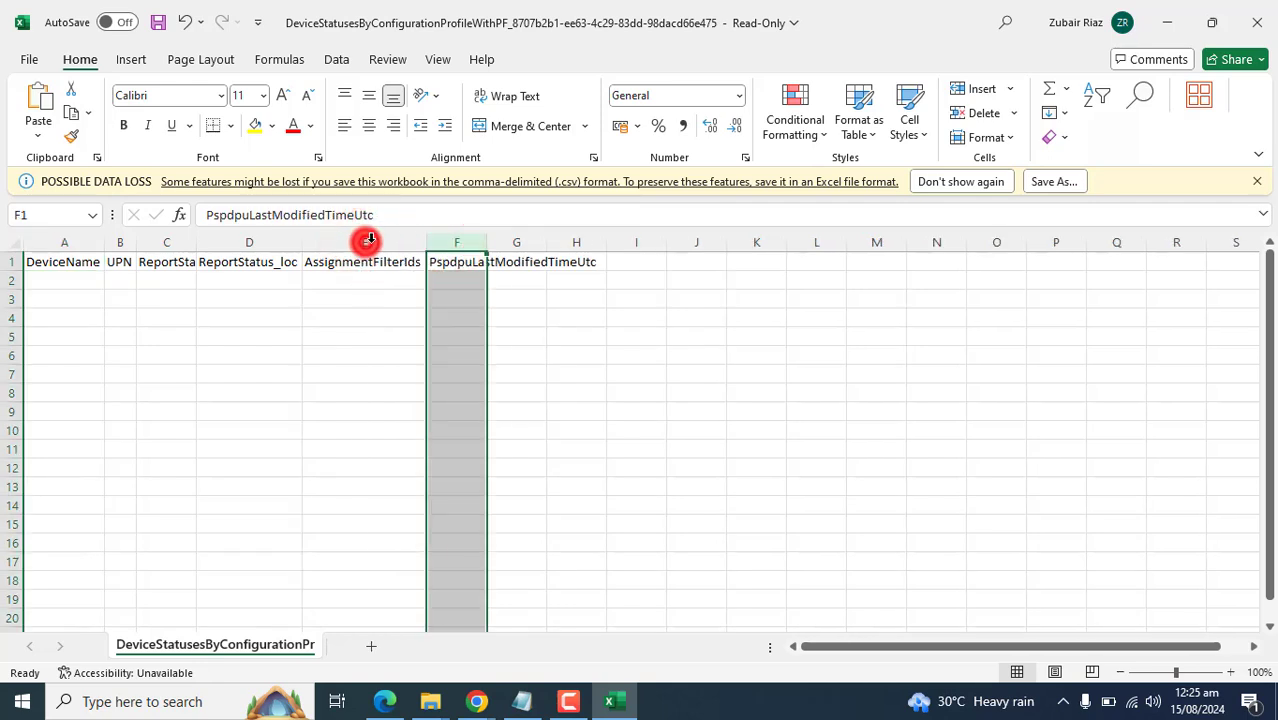
pyautogui.doubleClick(486, 243)
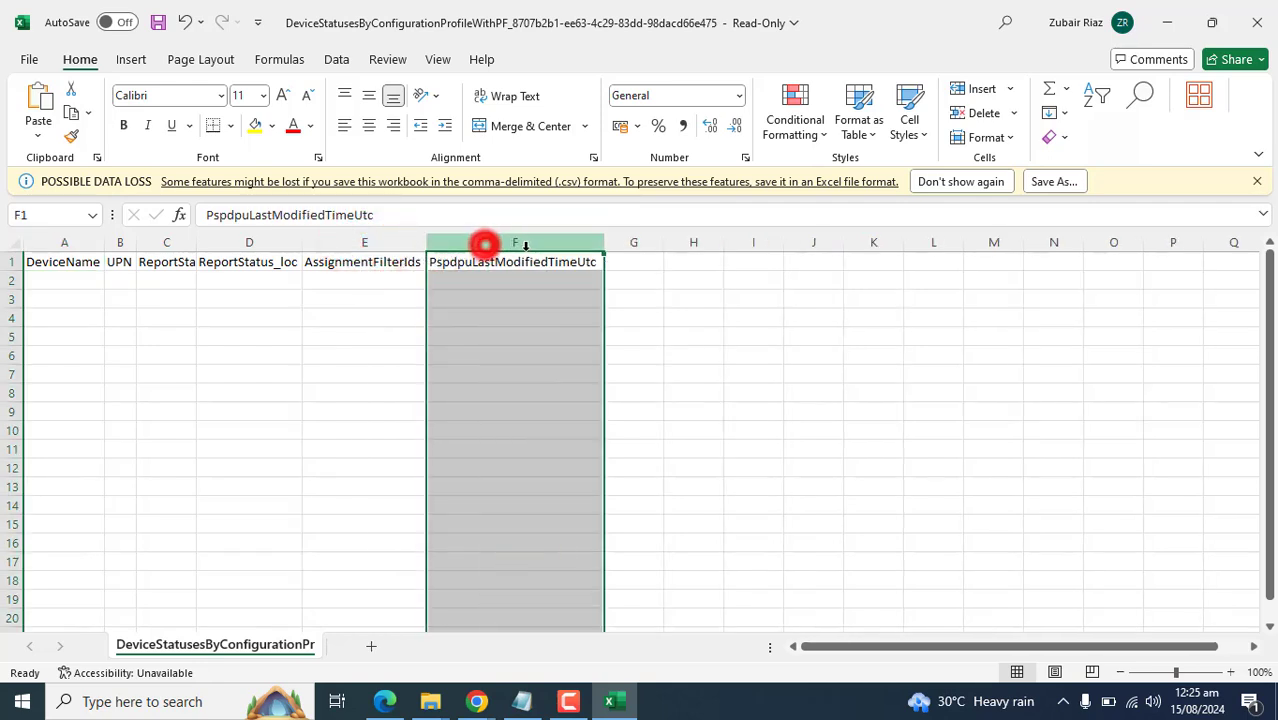
# Step: Look over the report's column headers from DeviceName to ReportStatus_loc, and minimize the workbook
pyautogui.click(336, 314)
pyautogui.moveTo(47, 262); pyautogui.dragTo(159, 268)
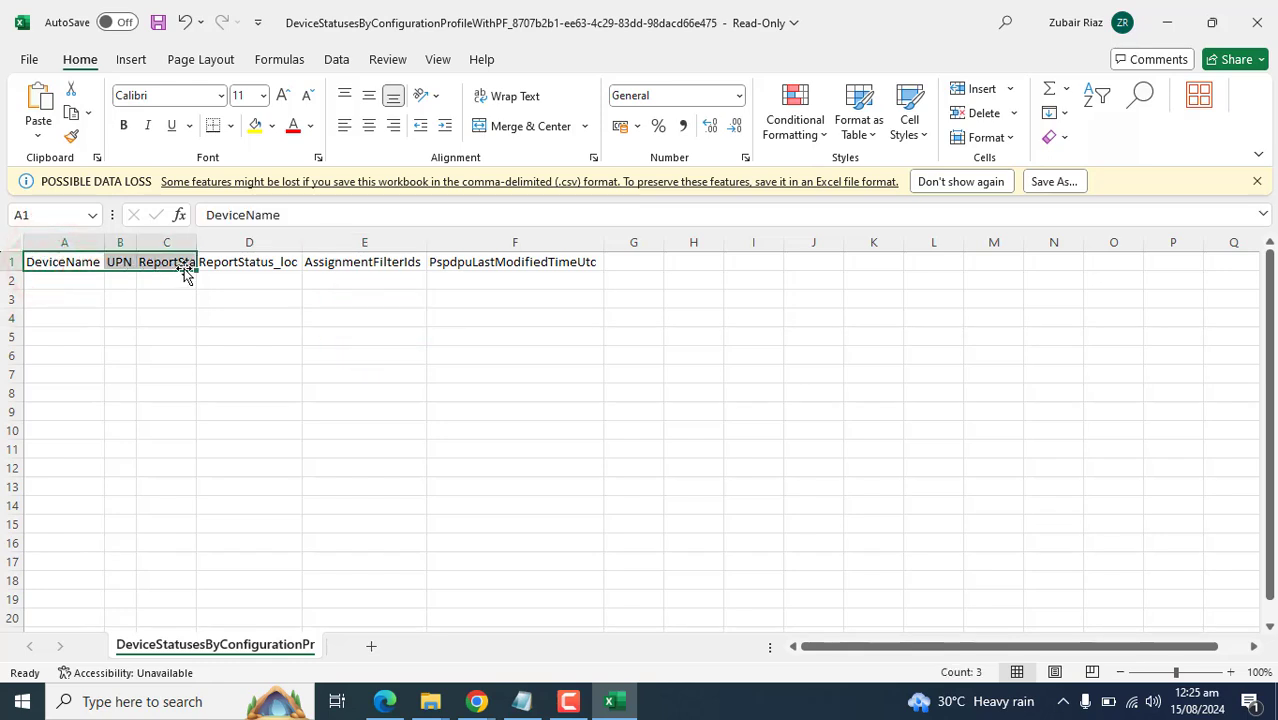
pyautogui.click(280, 262)
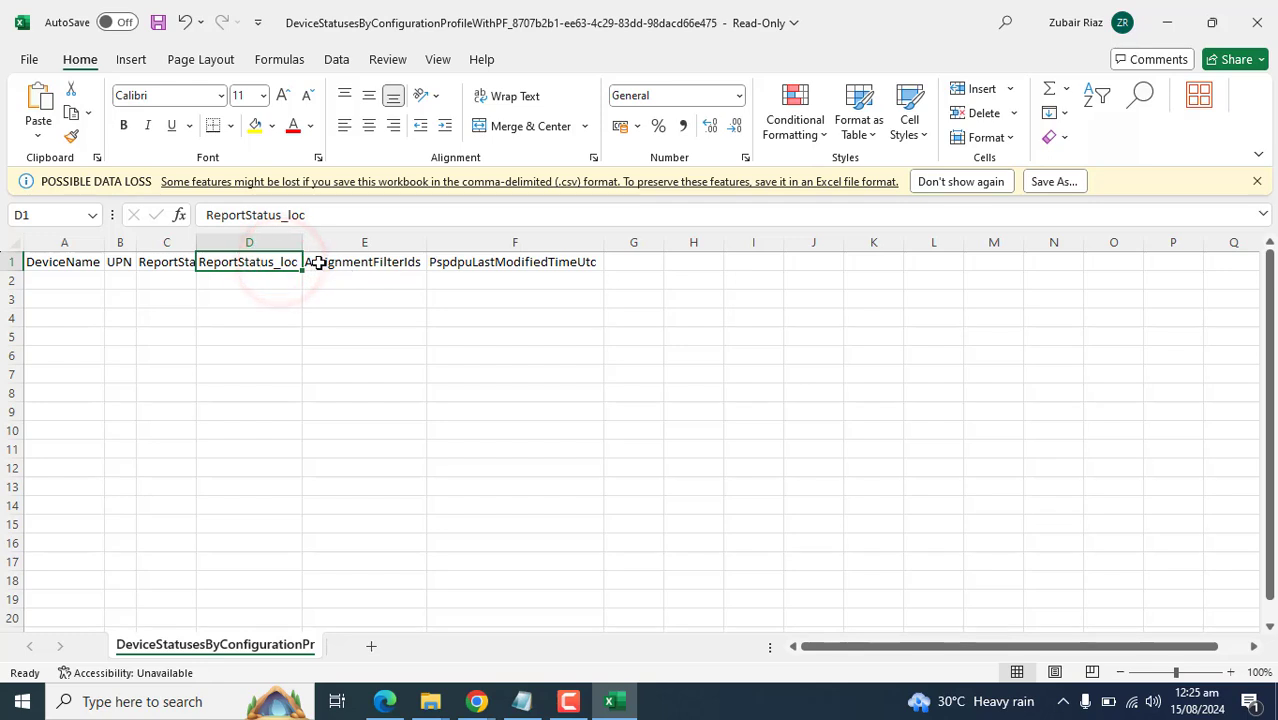
pyautogui.click(300, 237)
pyautogui.click(1160, 20)
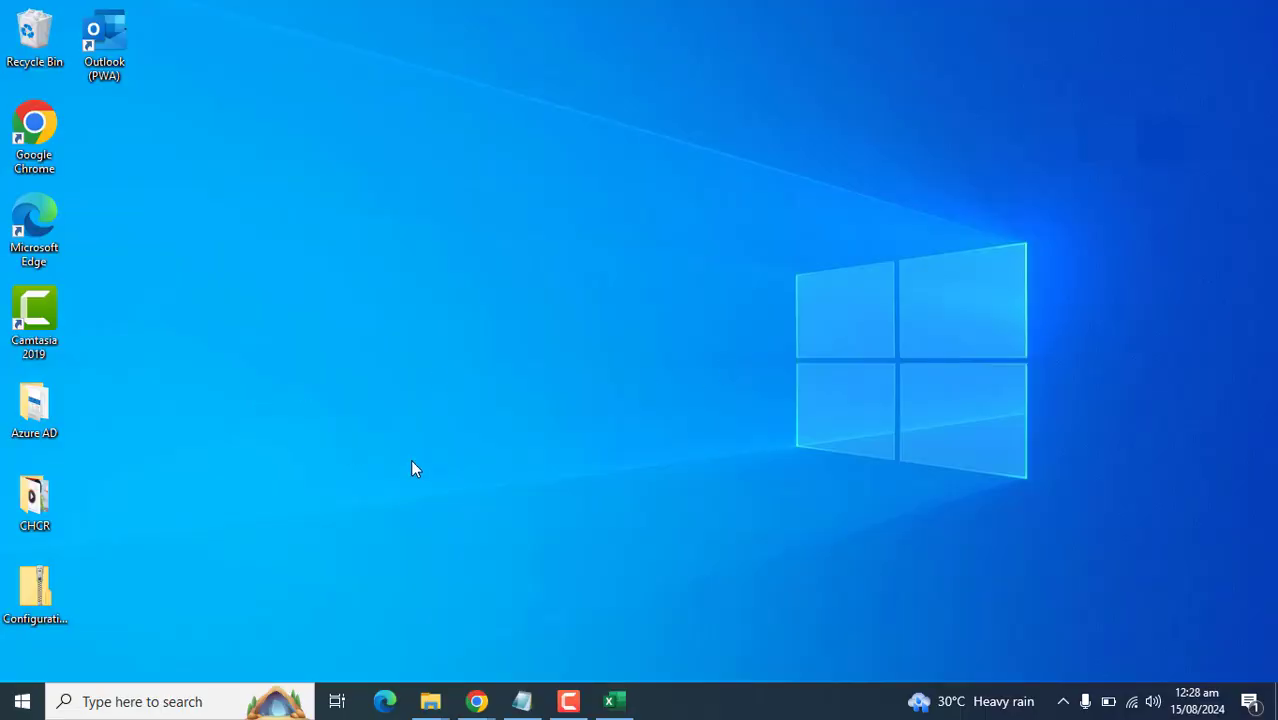
# Step: Launch Outlook (PWA) from its desktop shortcut, dismiss the app-installed prompt, and close the app window
pyautogui.click(390, 426)
pyautogui.click(306, 273)
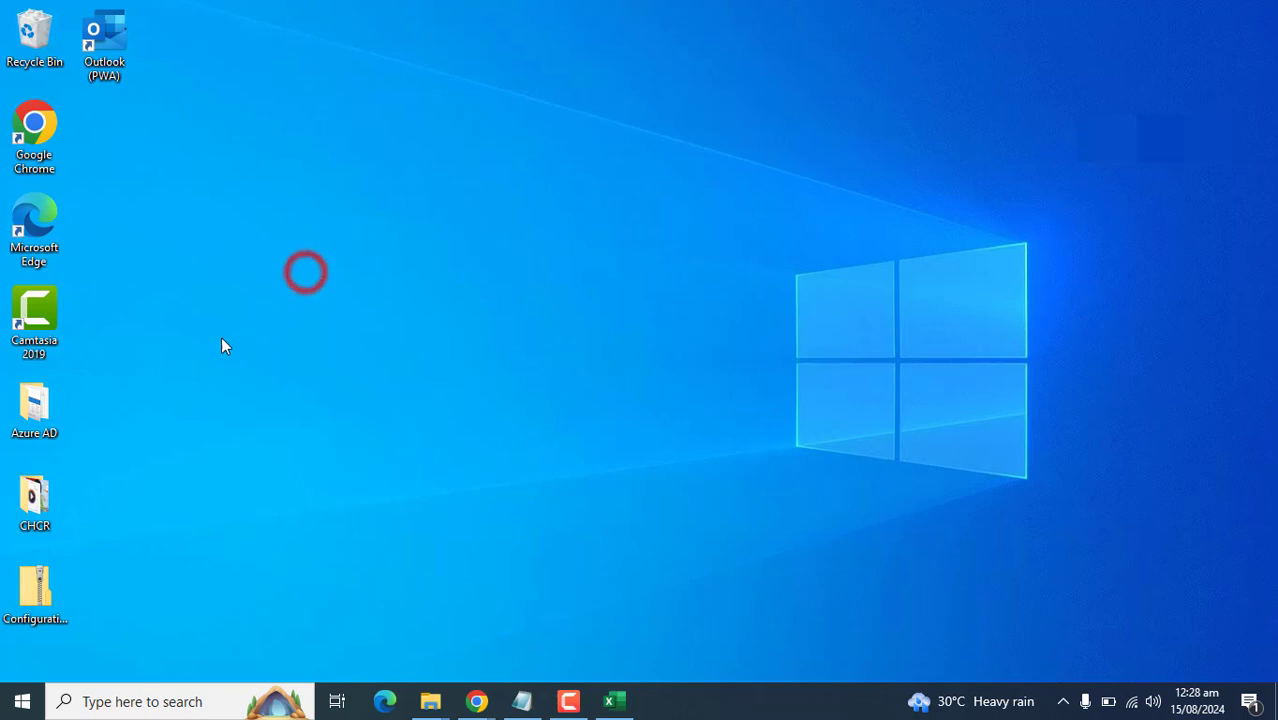
pyautogui.click(118, 42)
pyautogui.click(190, 174)
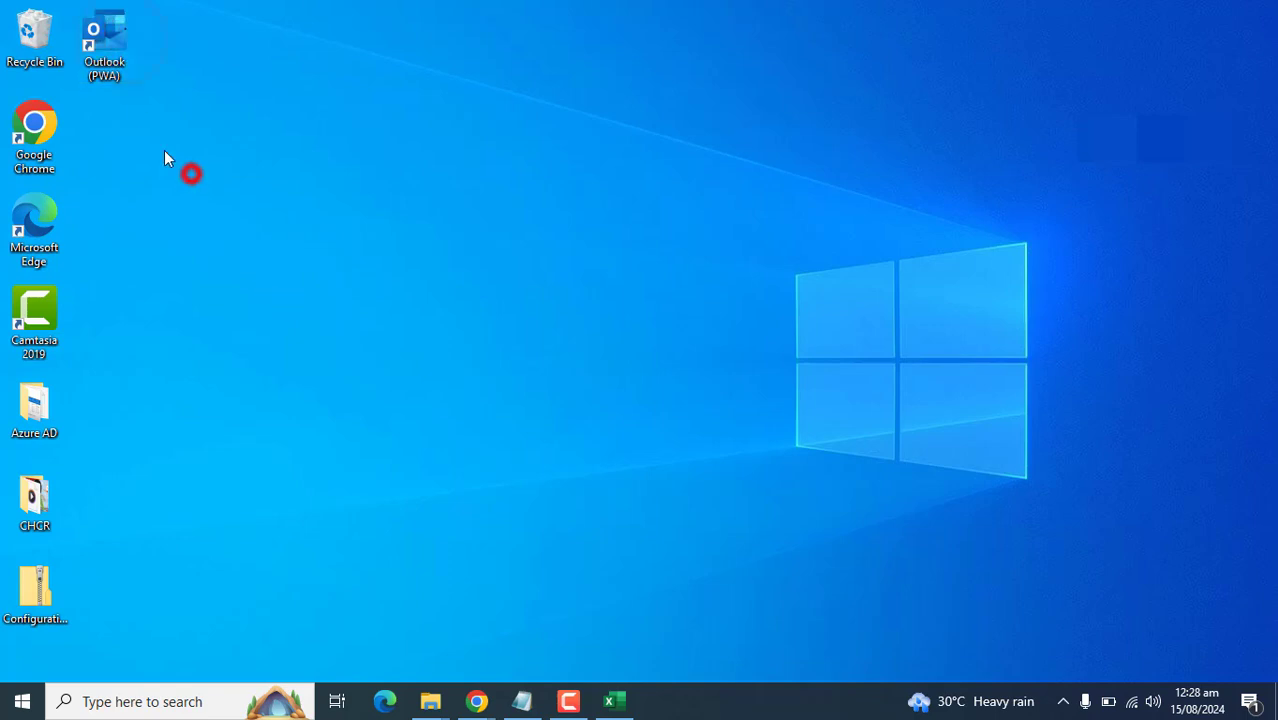
pyautogui.doubleClick(104, 63)
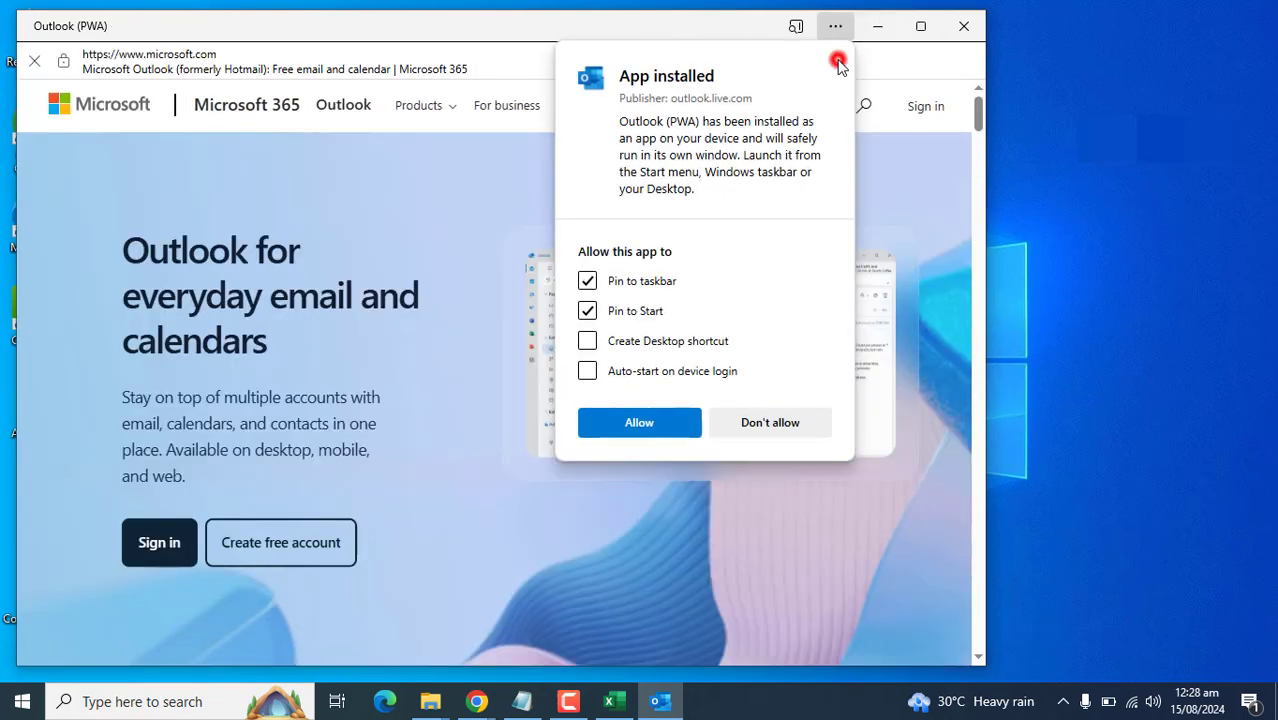
pyautogui.click(839, 55)
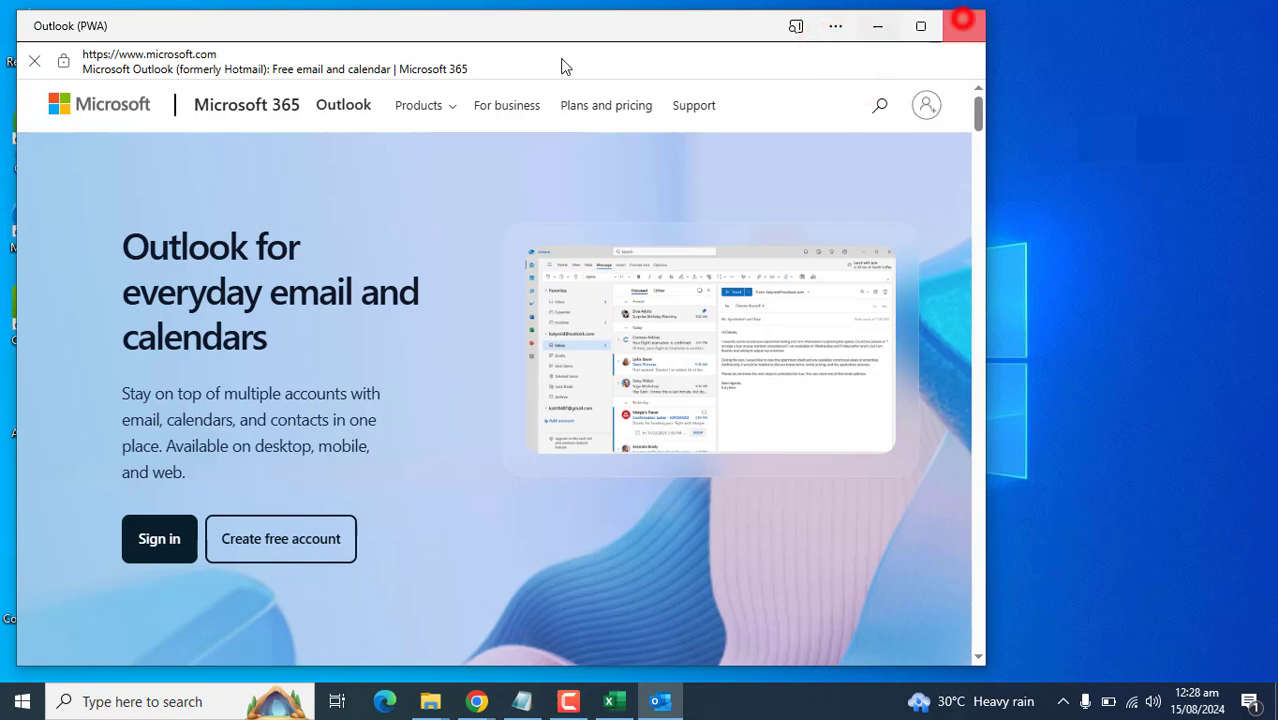
pyautogui.click(963, 26)
# Step: Open Microsoft Edge and check its list of installed apps for Outlook (PWA)
pyautogui.click(387, 701)
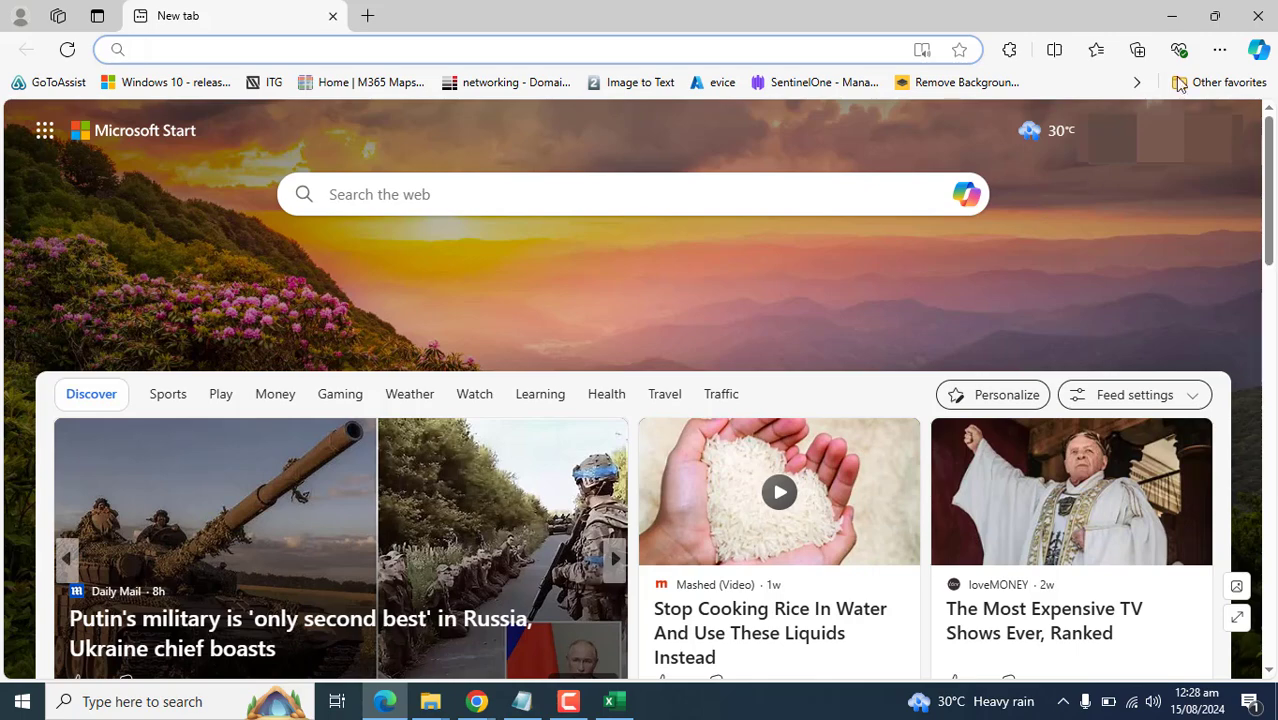
pyautogui.click(1219, 50)
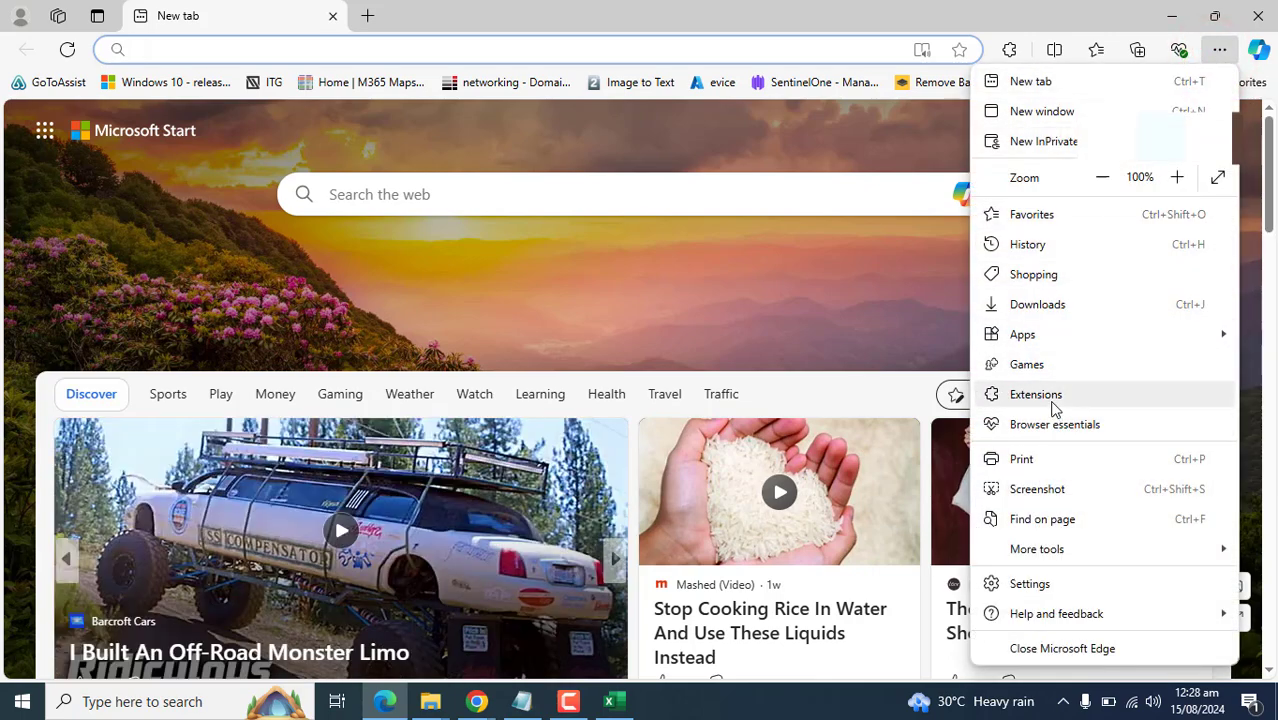
pyautogui.moveTo(1070, 343)
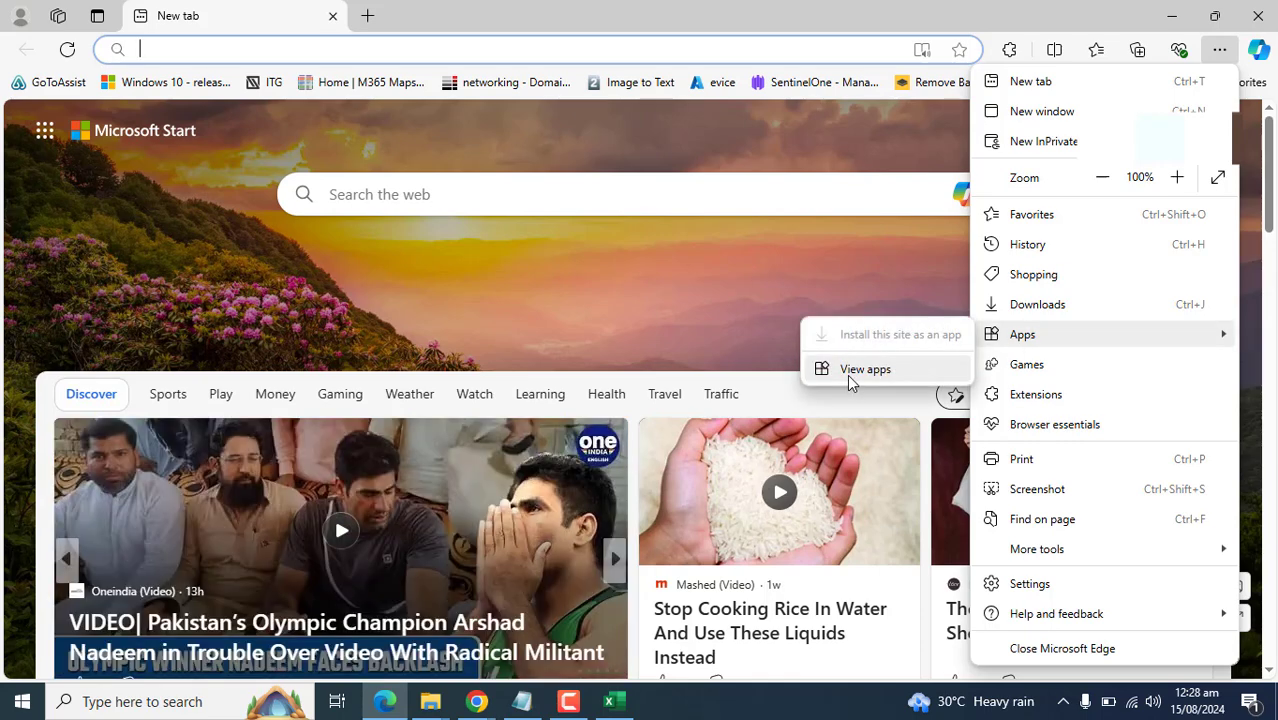
pyautogui.click(848, 372)
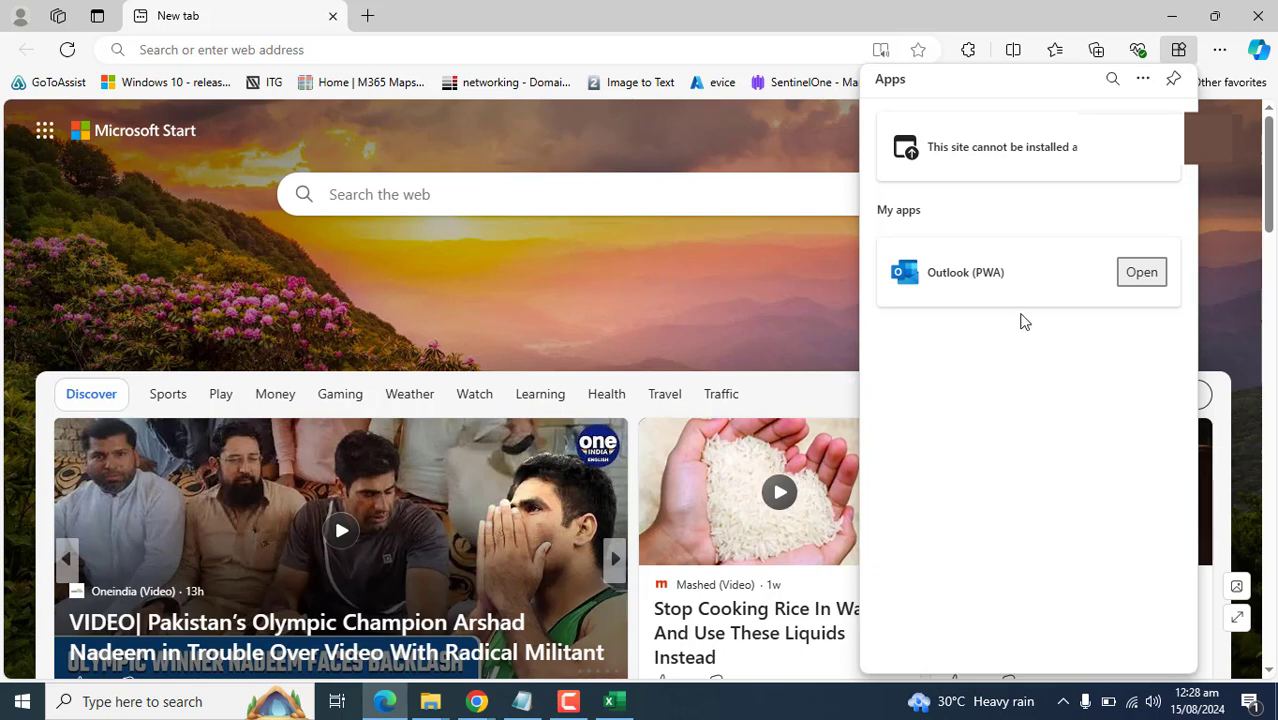
pyautogui.click(1010, 275)
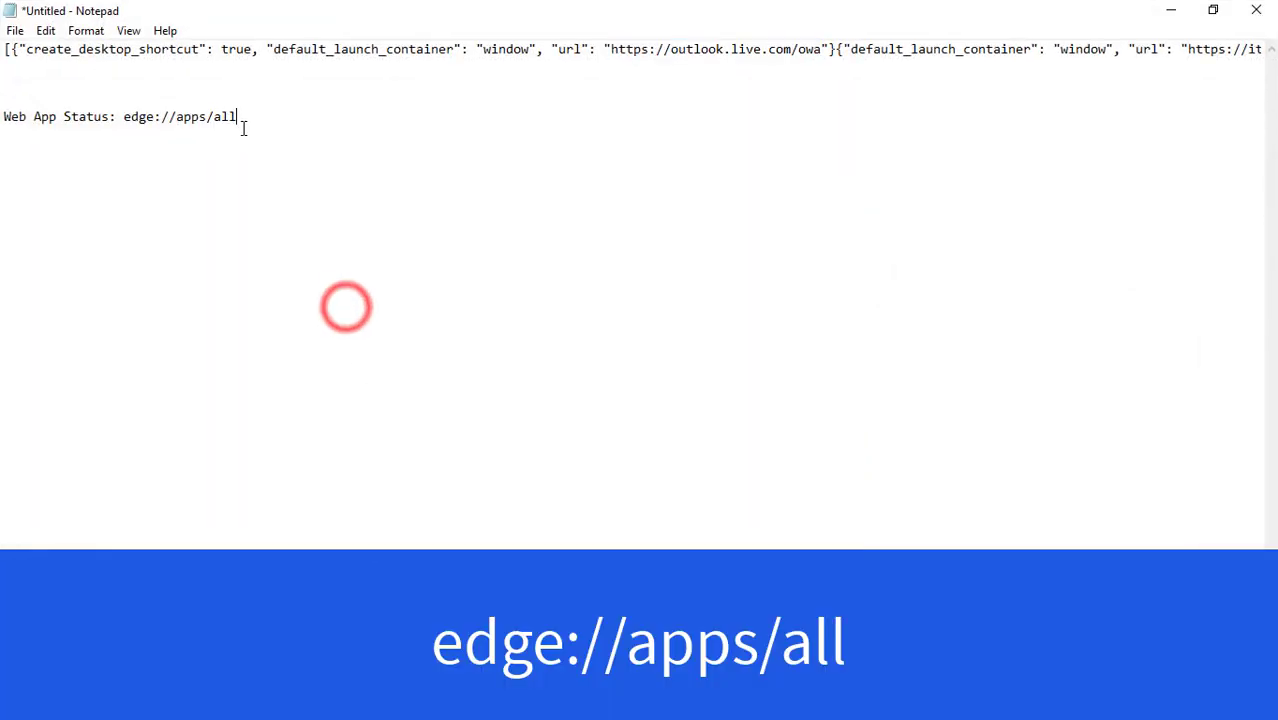
# Step: Copy the address edge://apps/all from Notepad, load it in Edge, and check the Outlook (PWA) entry under Installed apps
pyautogui.moveTo(240, 120); pyautogui.dragTo(120, 122)
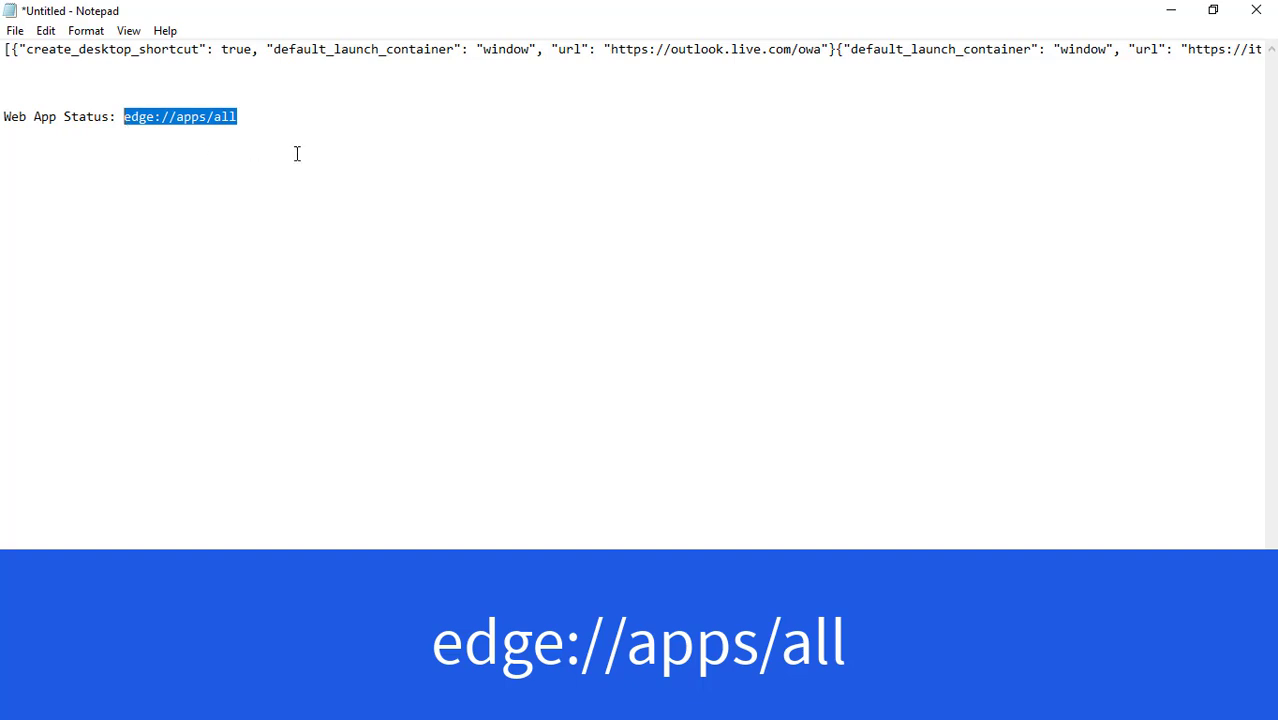
pyautogui.click(342, 152)
pyautogui.click(1170, 10)
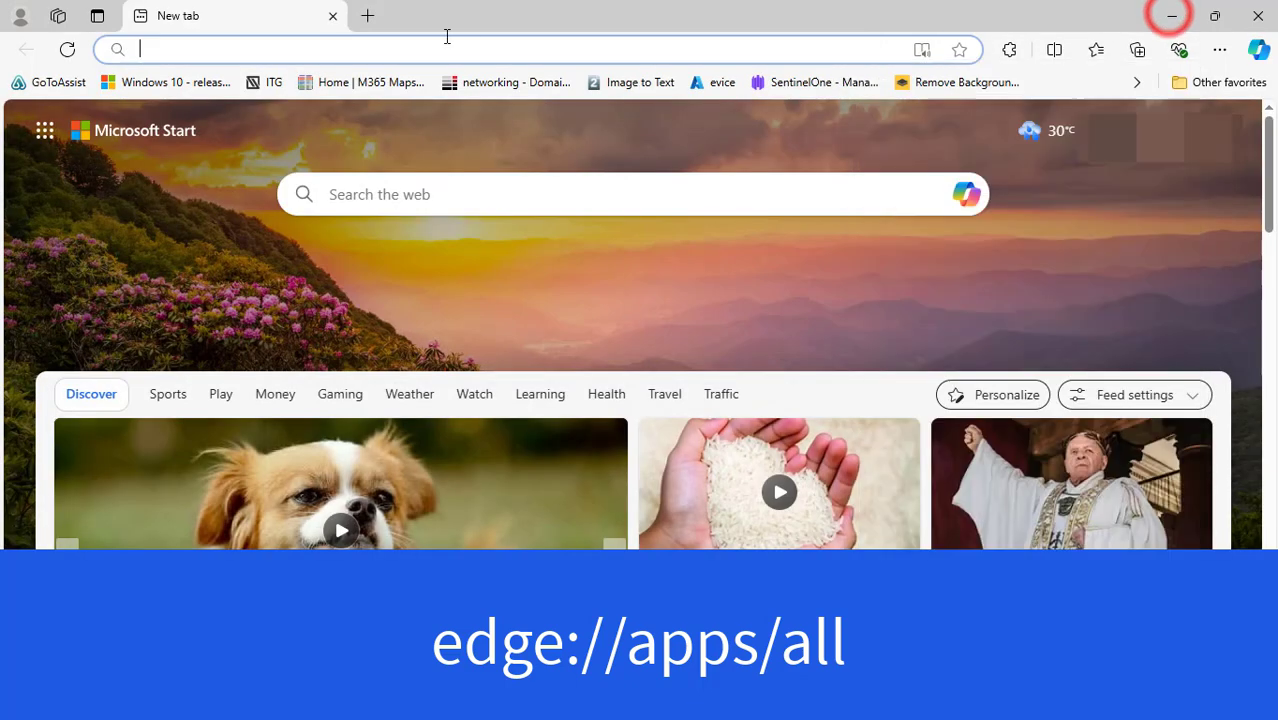
pyautogui.click(374, 48)
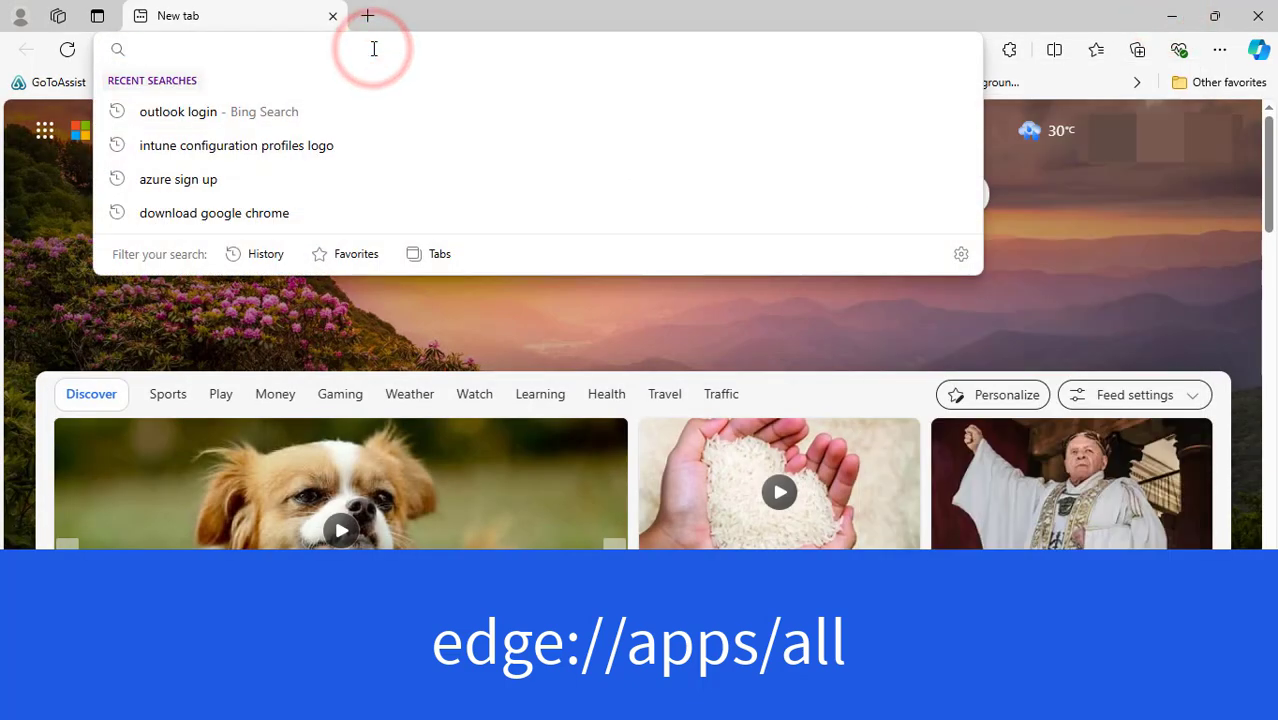
pyautogui.hotkey('ctrl', 'v')
pyautogui.press('Return')
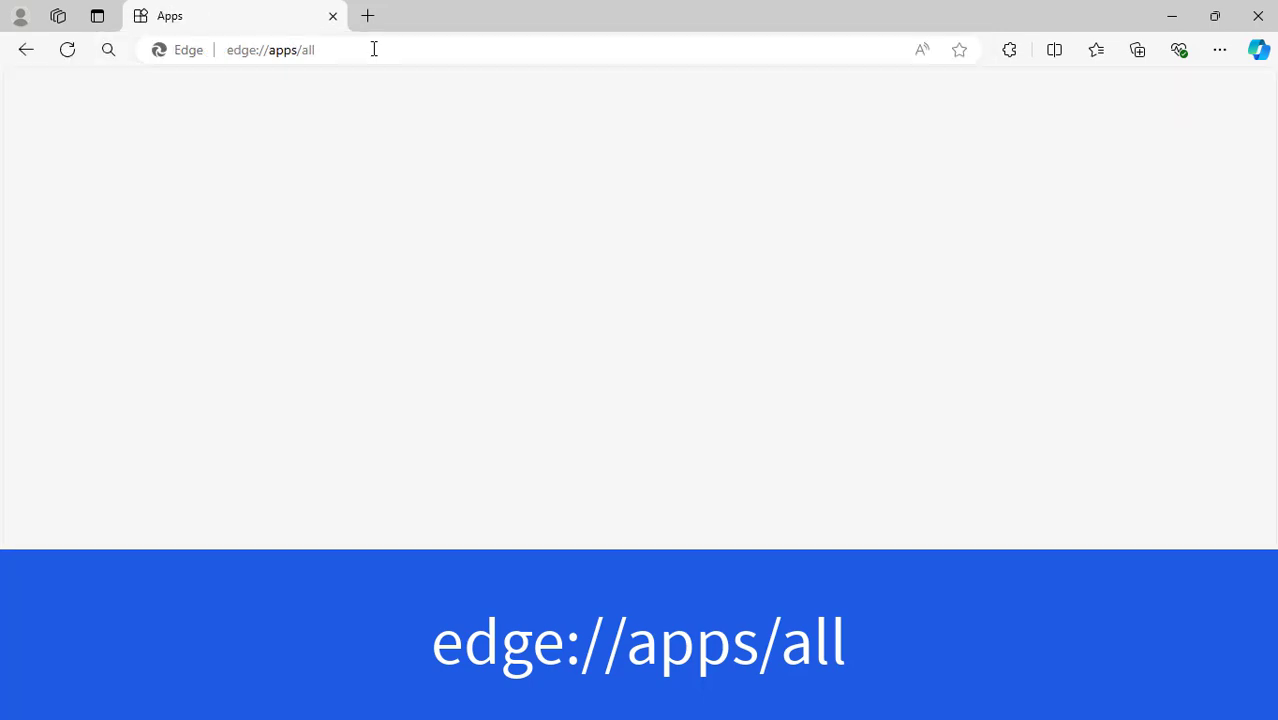
pyautogui.moveTo(532, 287); pyautogui.dragTo(430, 268)
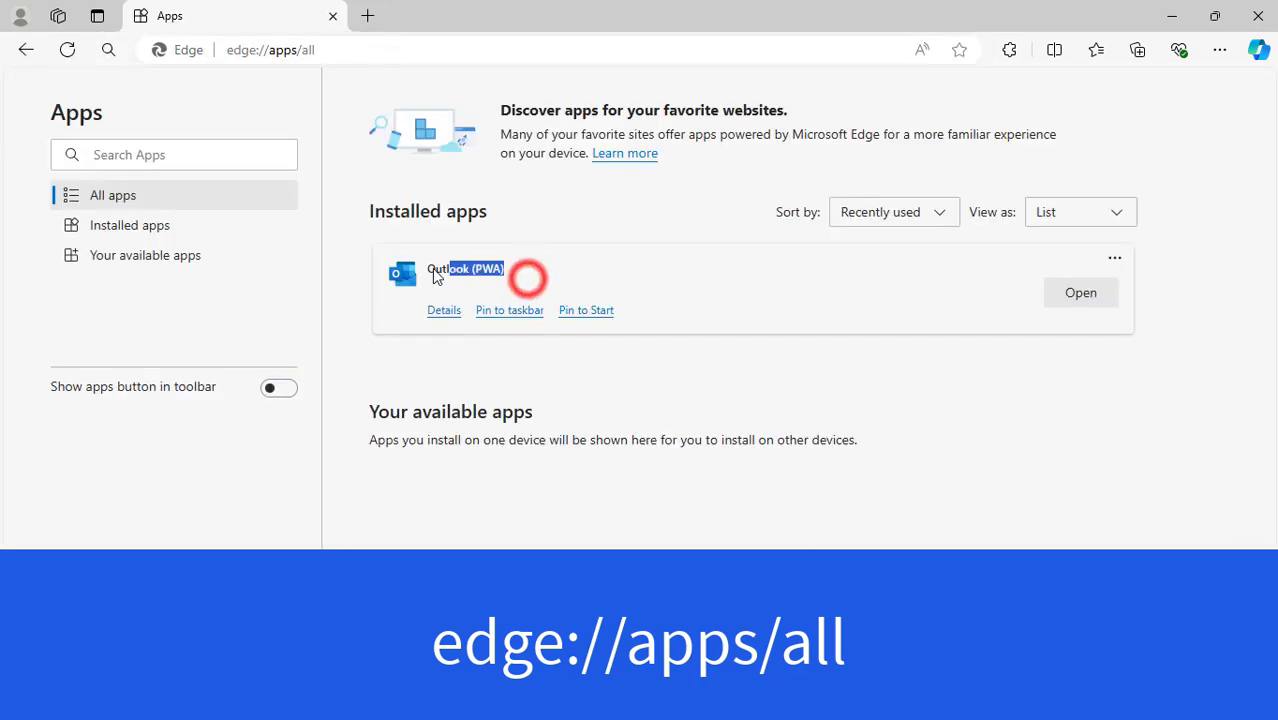